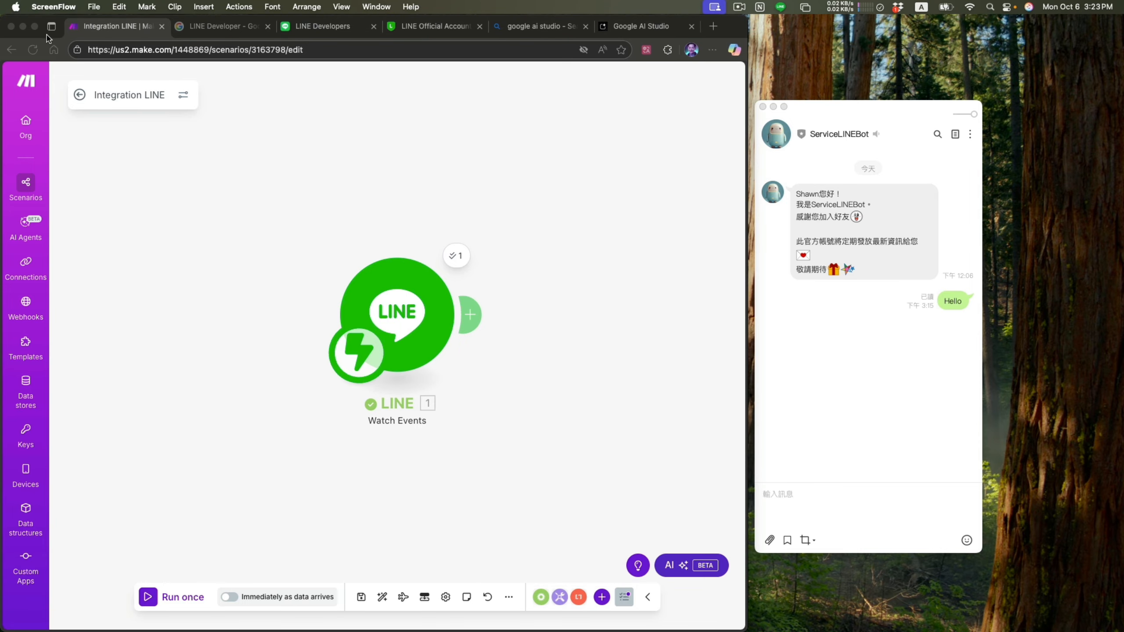
- Add a LINE "Send a Reply Message" module after the Watch Events module in the Integration LINE scenario
{"action": "left_click", "coordinate": [35, 26]}
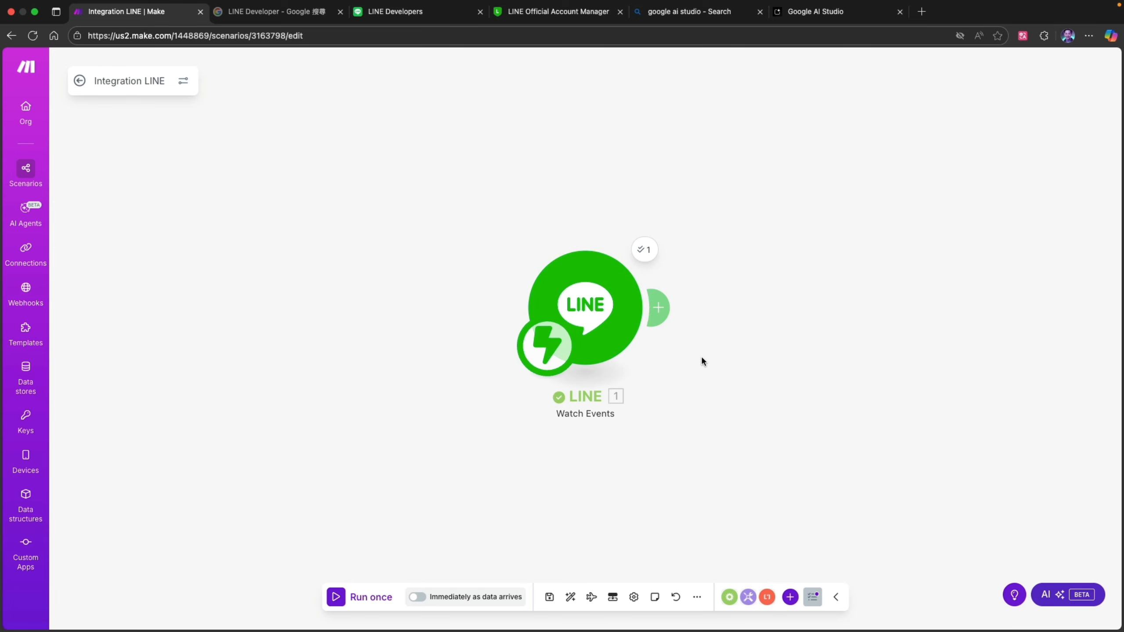
{"action": "left_click", "coordinate": [661, 309]}
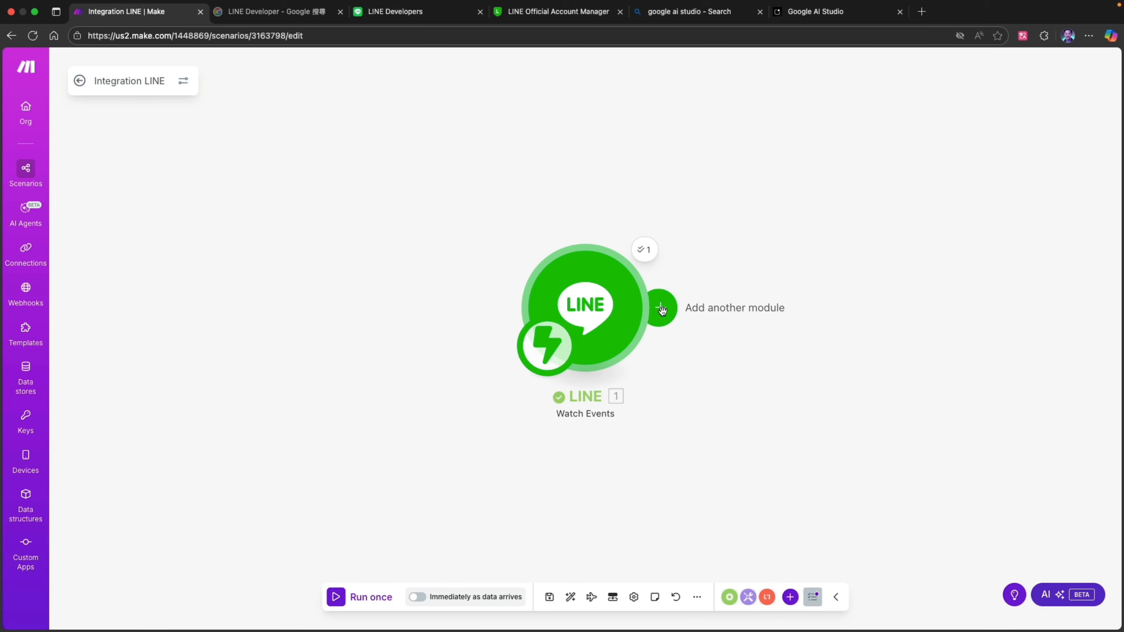
{"action": "left_click", "coordinate": [661, 309]}
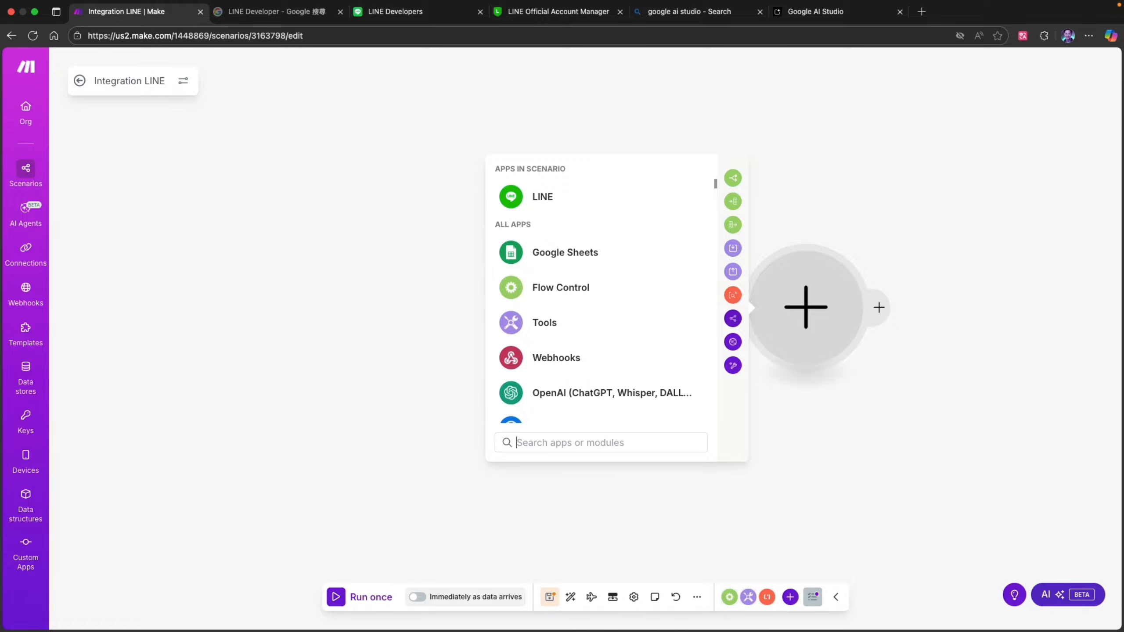
{"action": "key", "text": "Caps_Lock"}
{"action": "key", "text": "ctrl+Tab"}
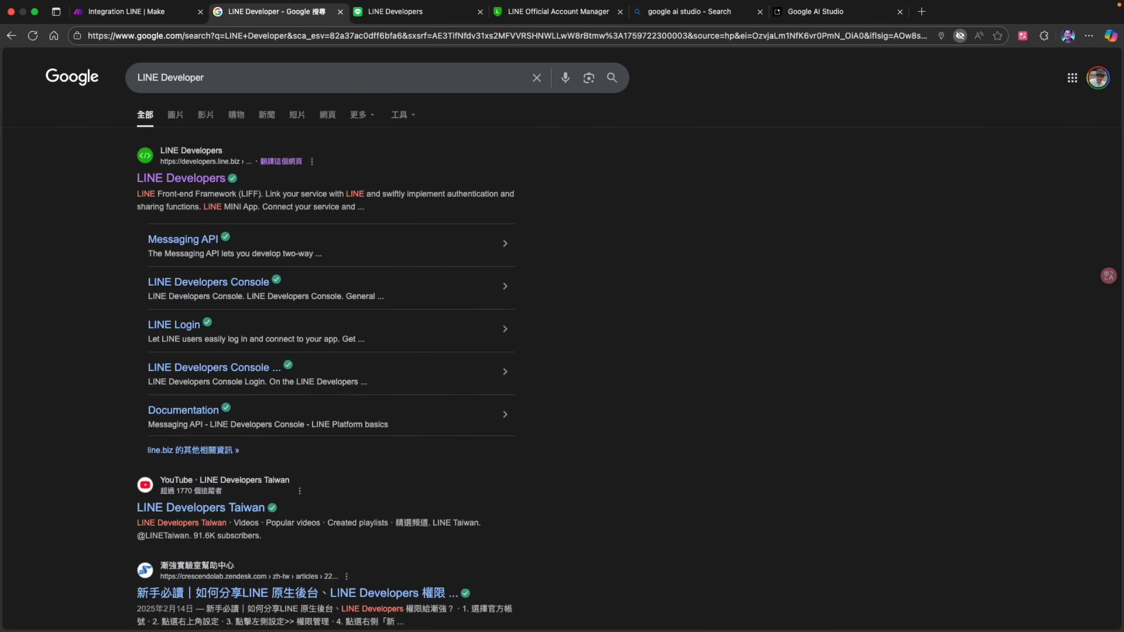
{"action": "left_click", "coordinate": [131, 13]}
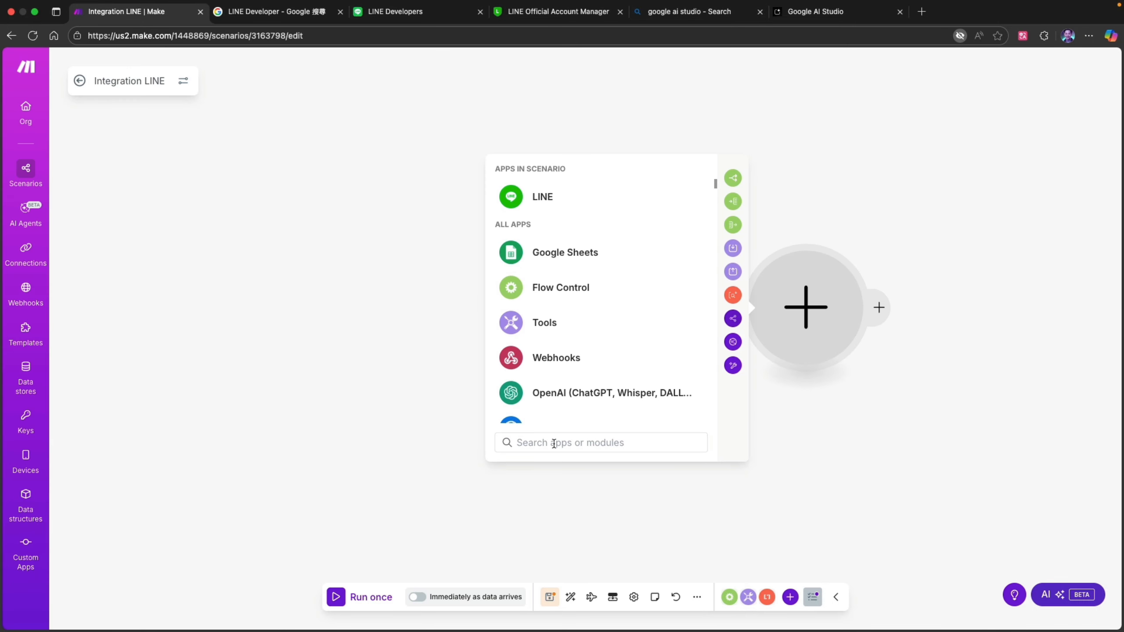
{"action": "type", "text": "ㄠ"}
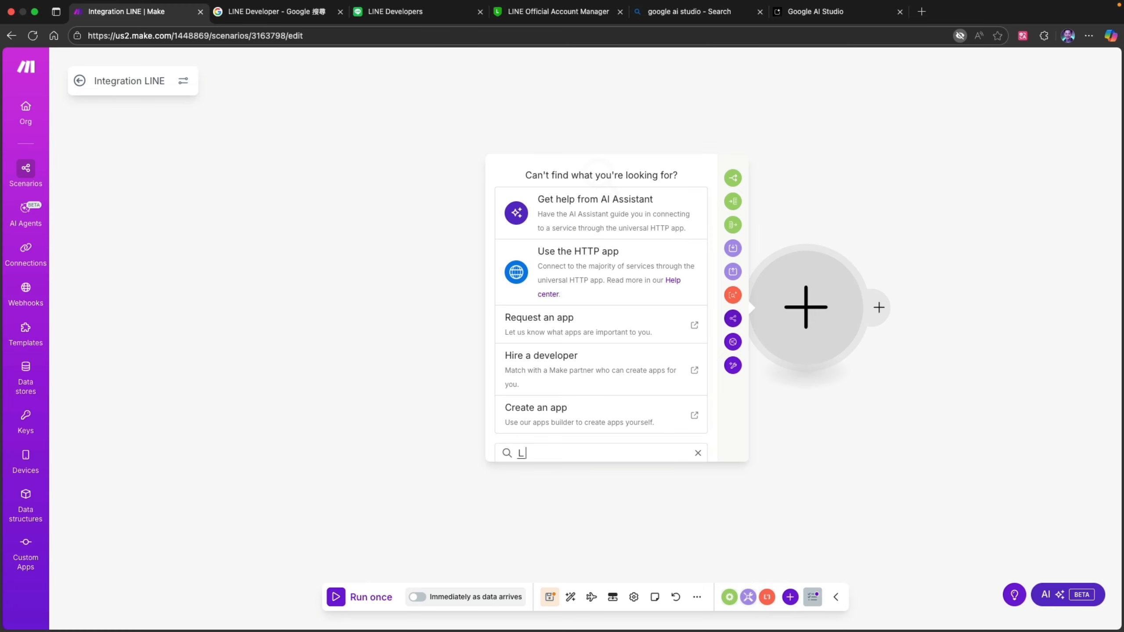
{"action": "key", "text": "BackSpace"}
{"action": "type", "text": "LINE"}
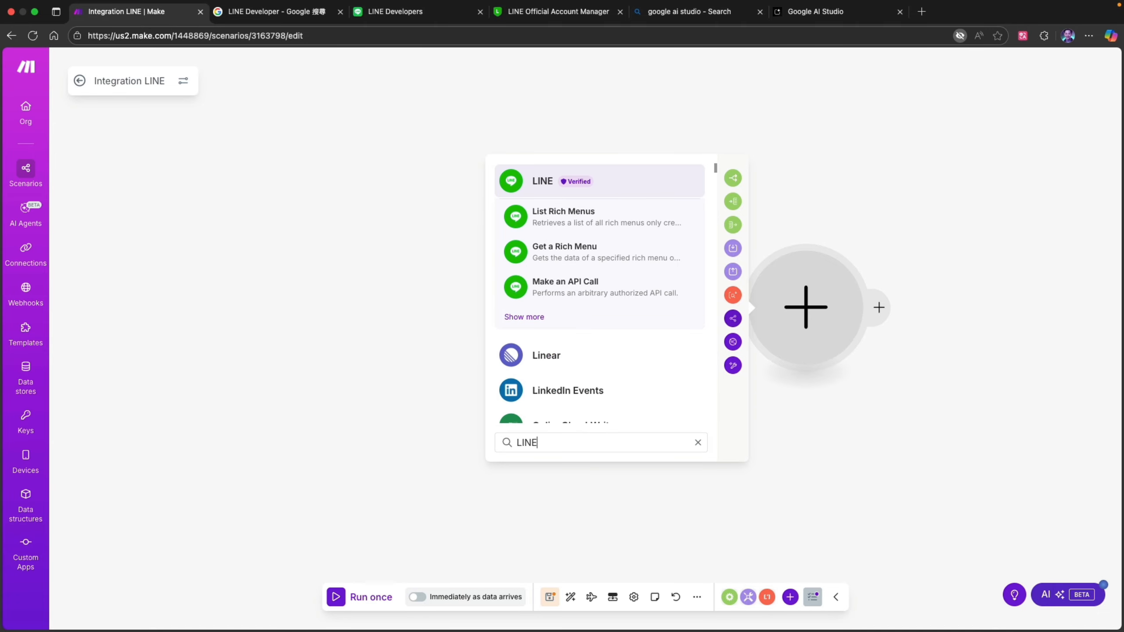
{"action": "left_click", "coordinate": [523, 317]}
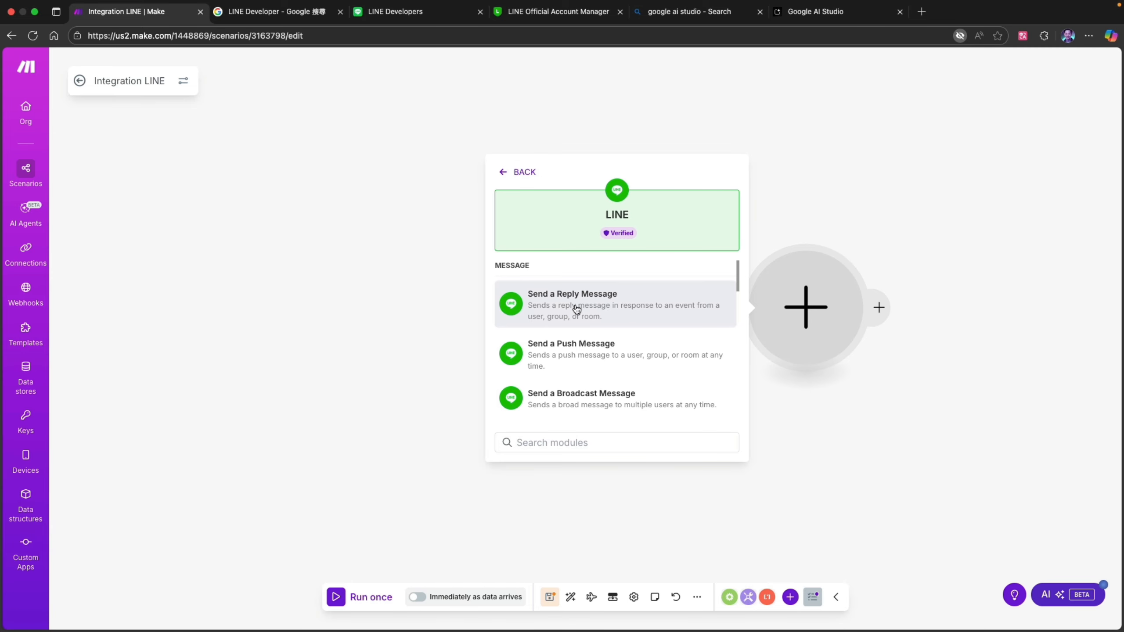
{"action": "left_click", "coordinate": [576, 310]}
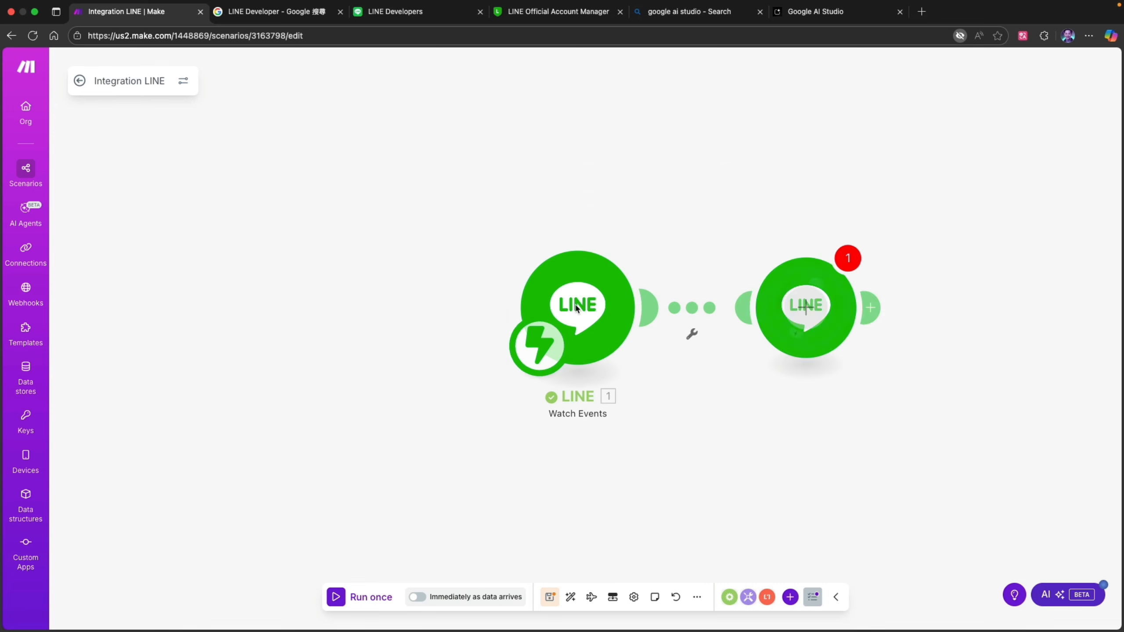
- Keep the Service_LINEBot connection and map the Reply Token field to the Reply Token from the Watch Events output
{"action": "left_click", "coordinate": [842, 245]}
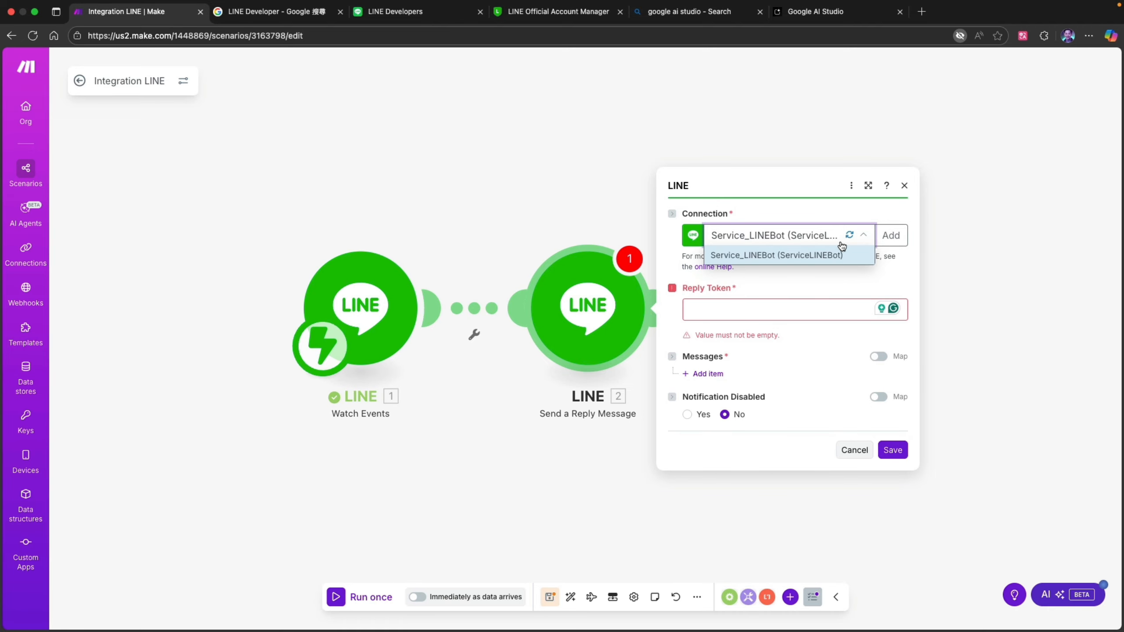
{"action": "left_click", "coordinate": [792, 189]}
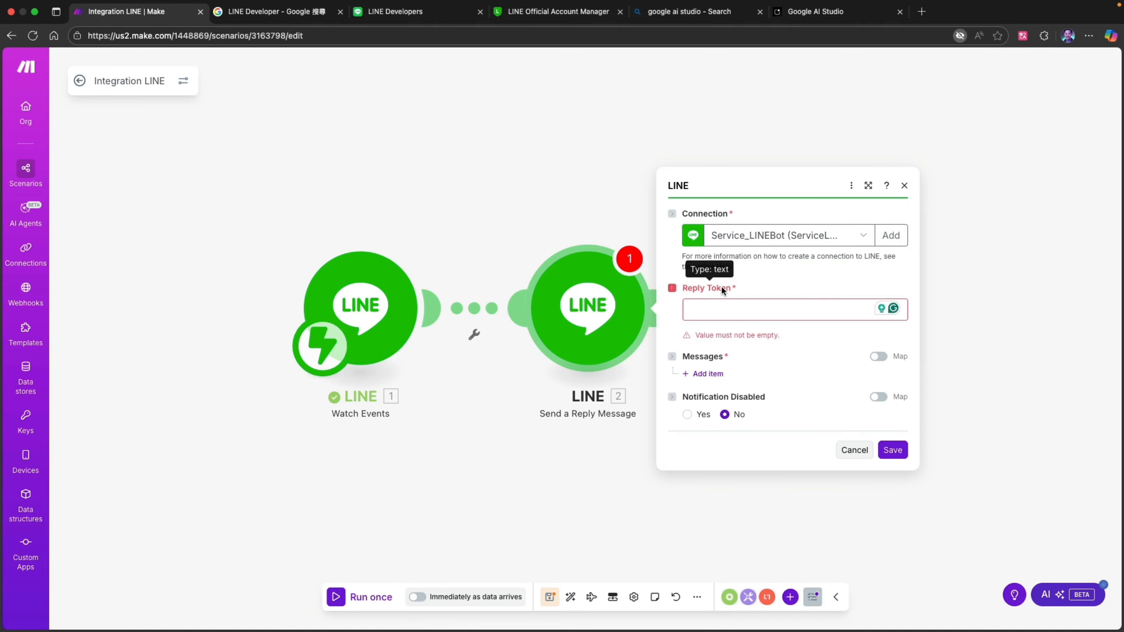
{"action": "left_click", "coordinate": [731, 308]}
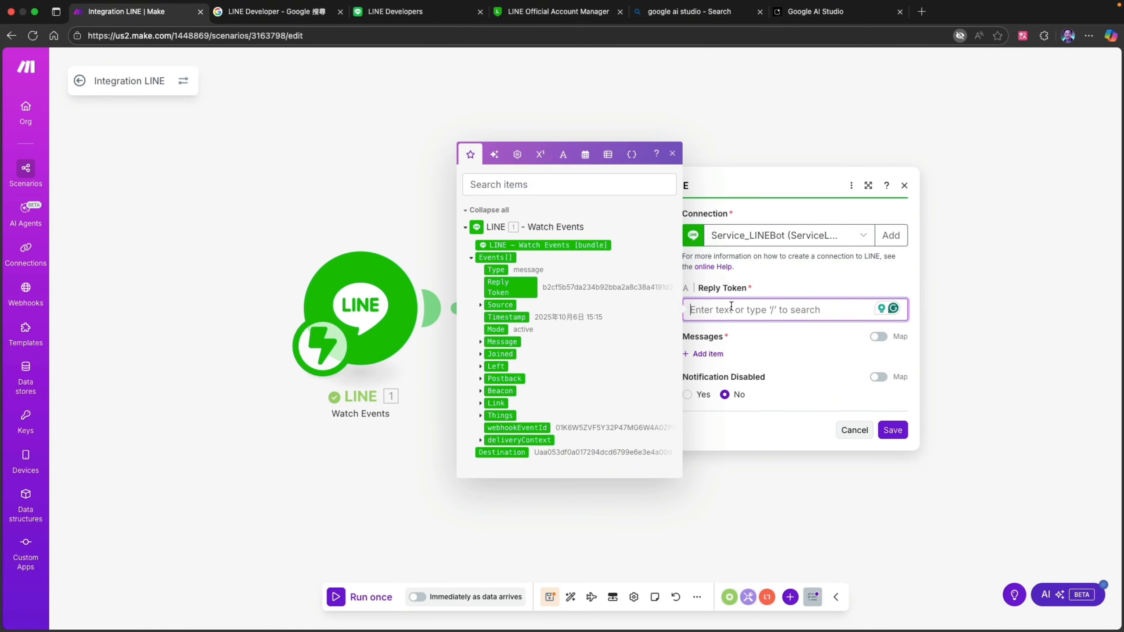
{"action": "left_click", "coordinate": [471, 259]}
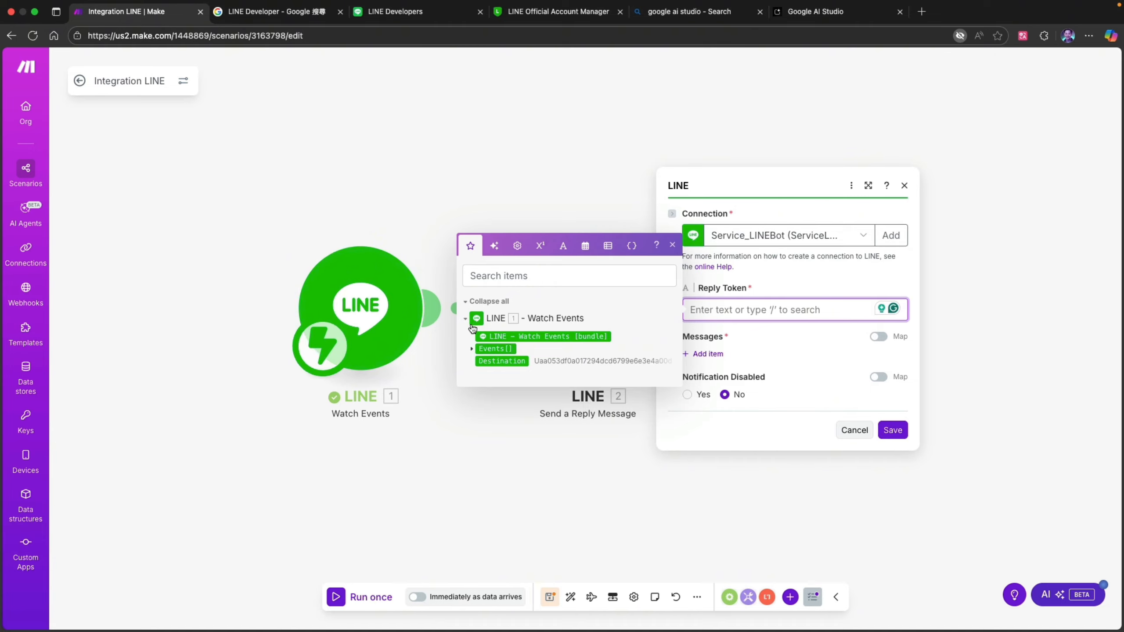
{"action": "left_click", "coordinate": [471, 350]}
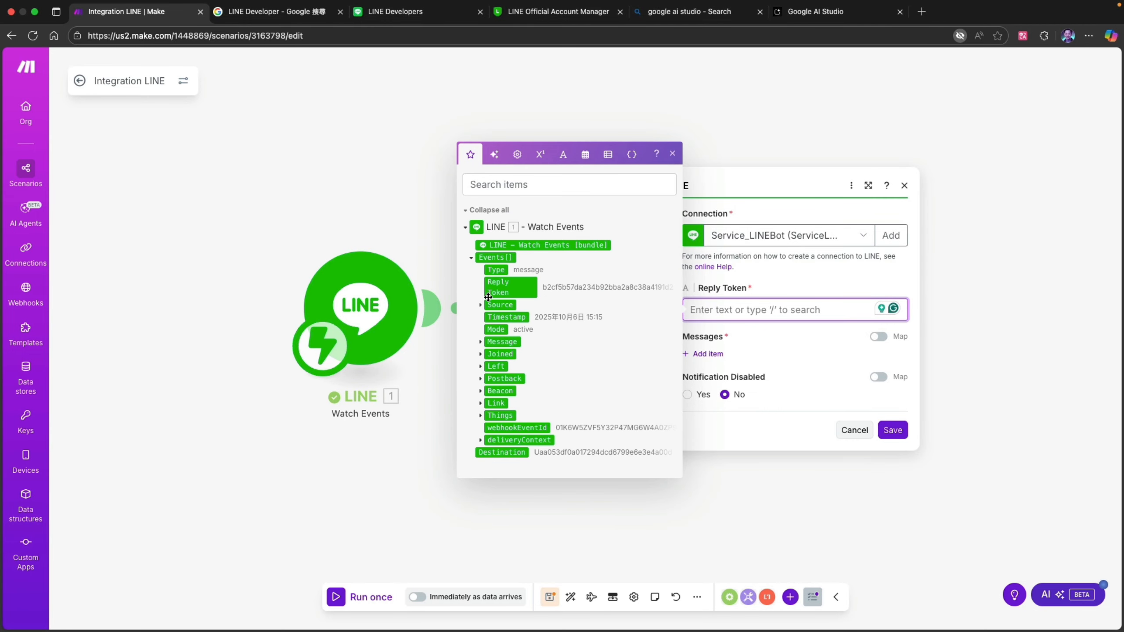
{"action": "left_click", "coordinate": [524, 291]}
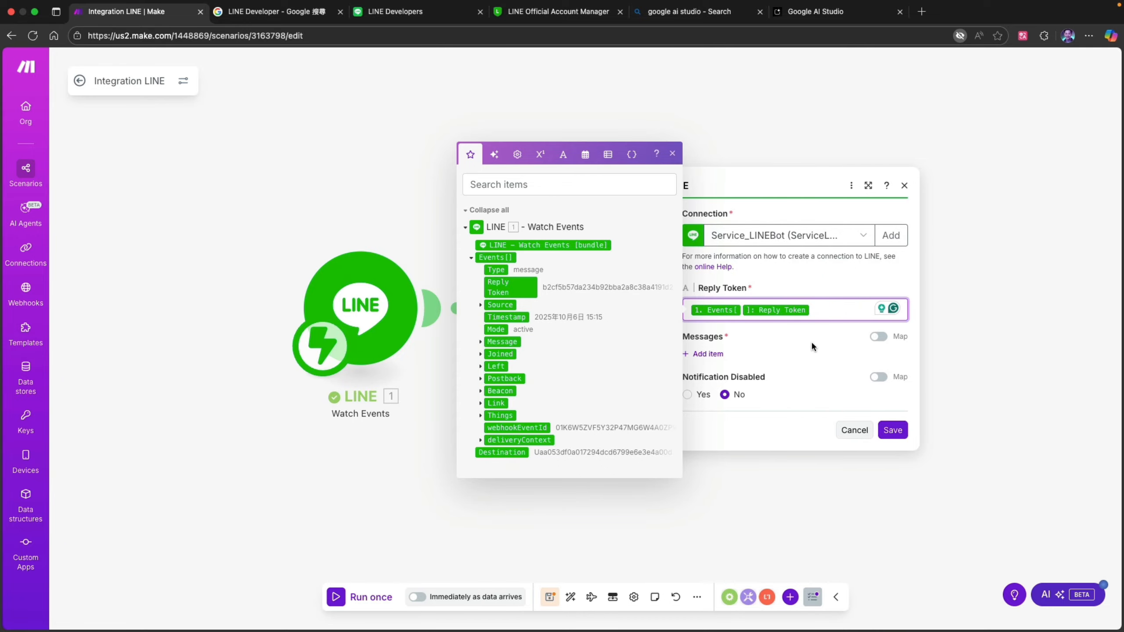
{"action": "left_click", "coordinate": [828, 292]}
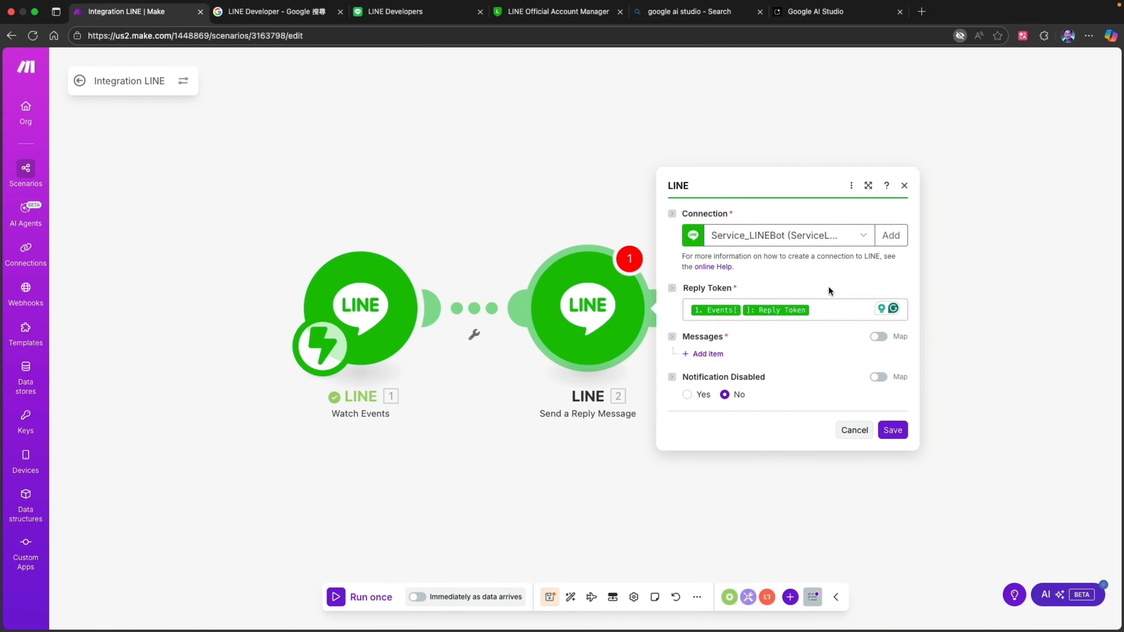
- Add one item to the reply's messages and keep its type as Text
{"action": "left_click", "coordinate": [708, 354]}
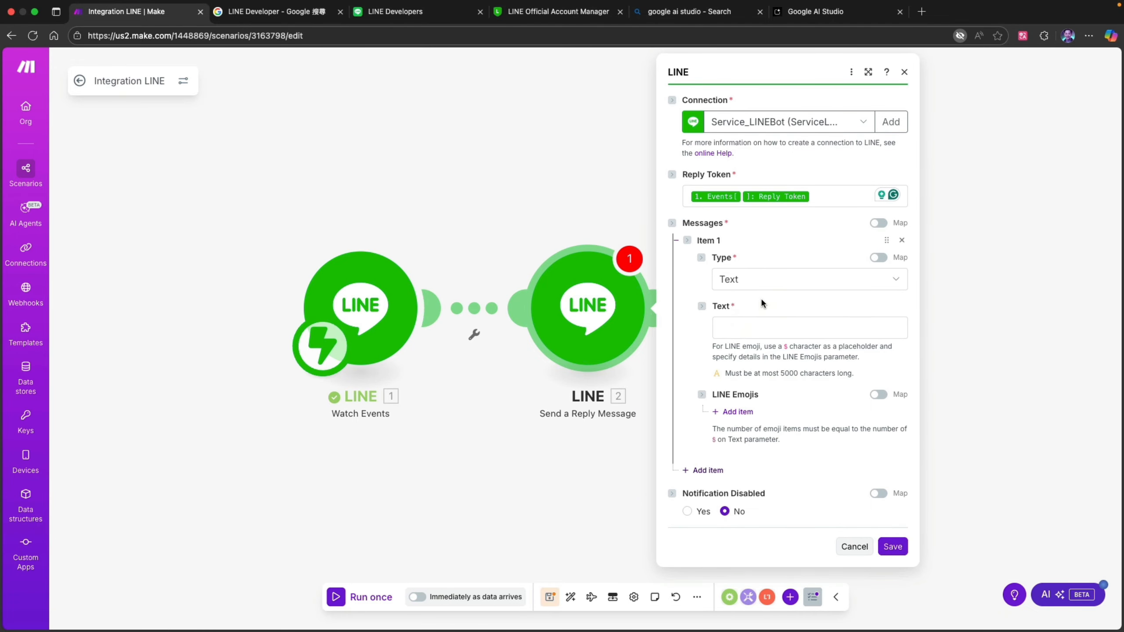
{"action": "left_click", "coordinate": [761, 284]}
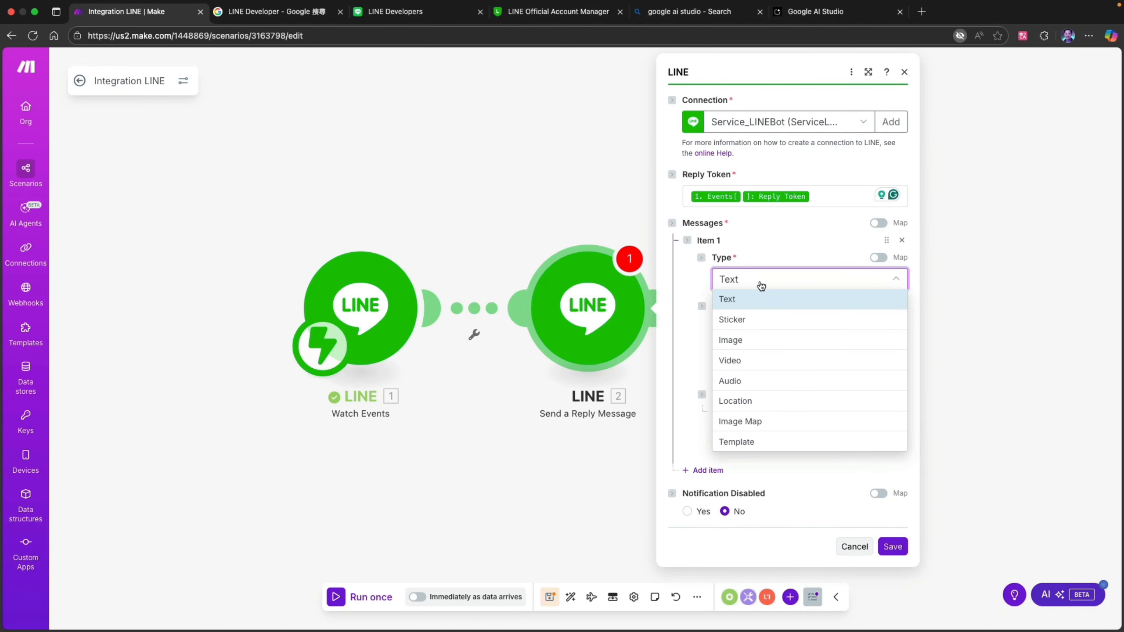
{"action": "left_click", "coordinate": [705, 274]}
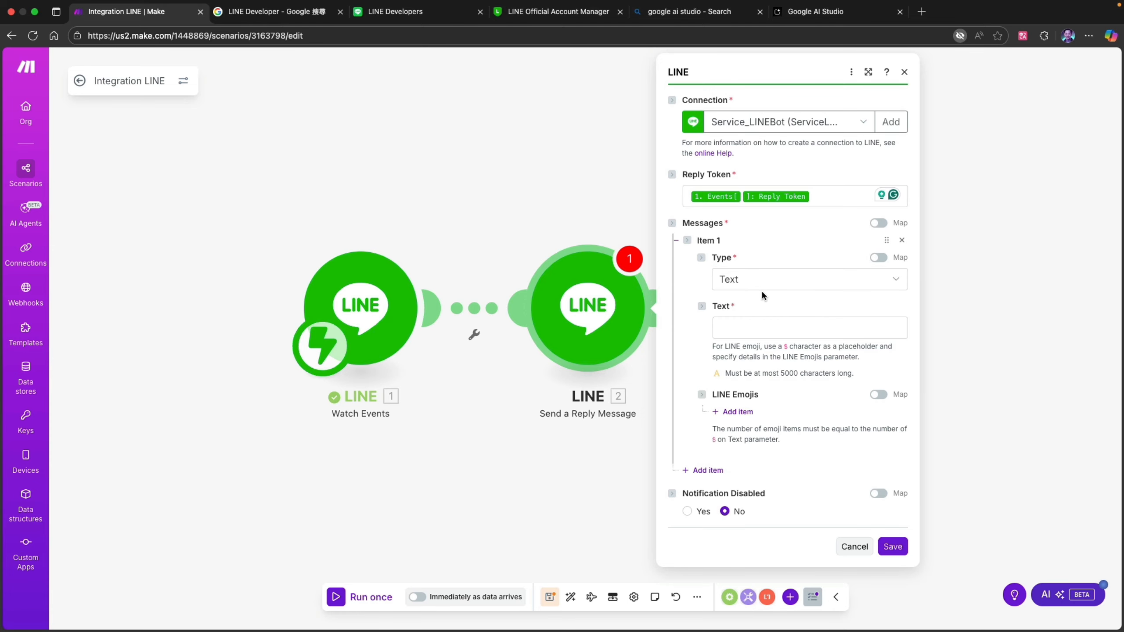
- Map the item's text to Message.Text from the Watch Events output and save the reply module
{"action": "left_click", "coordinate": [776, 329]}
{"action": "left_click", "coordinate": [510, 322]}
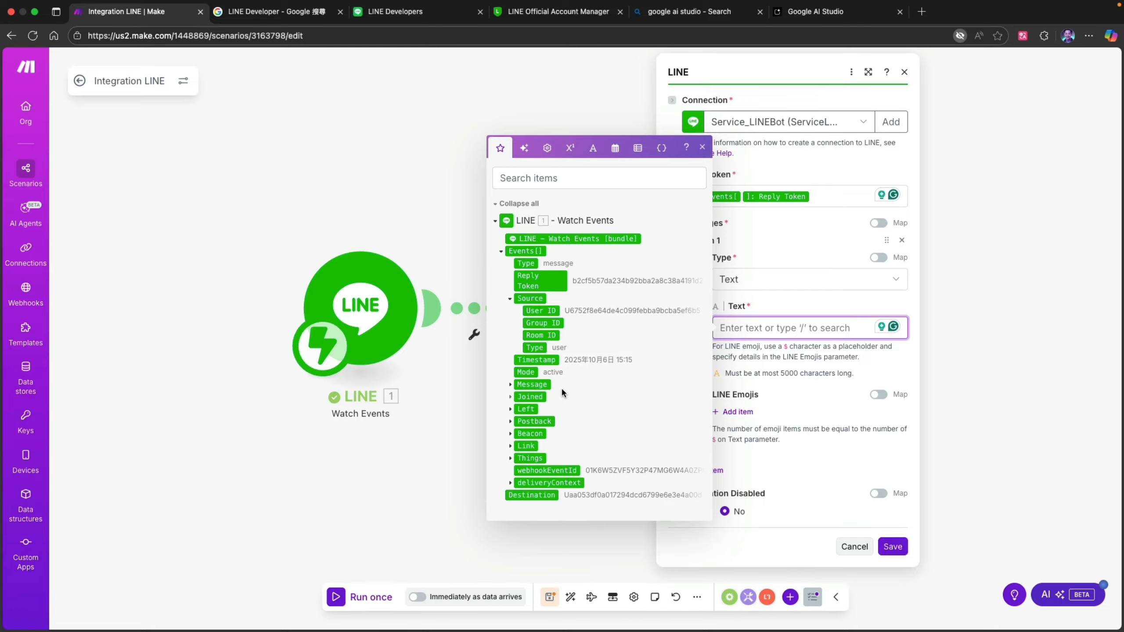
{"action": "left_click", "coordinate": [508, 384]}
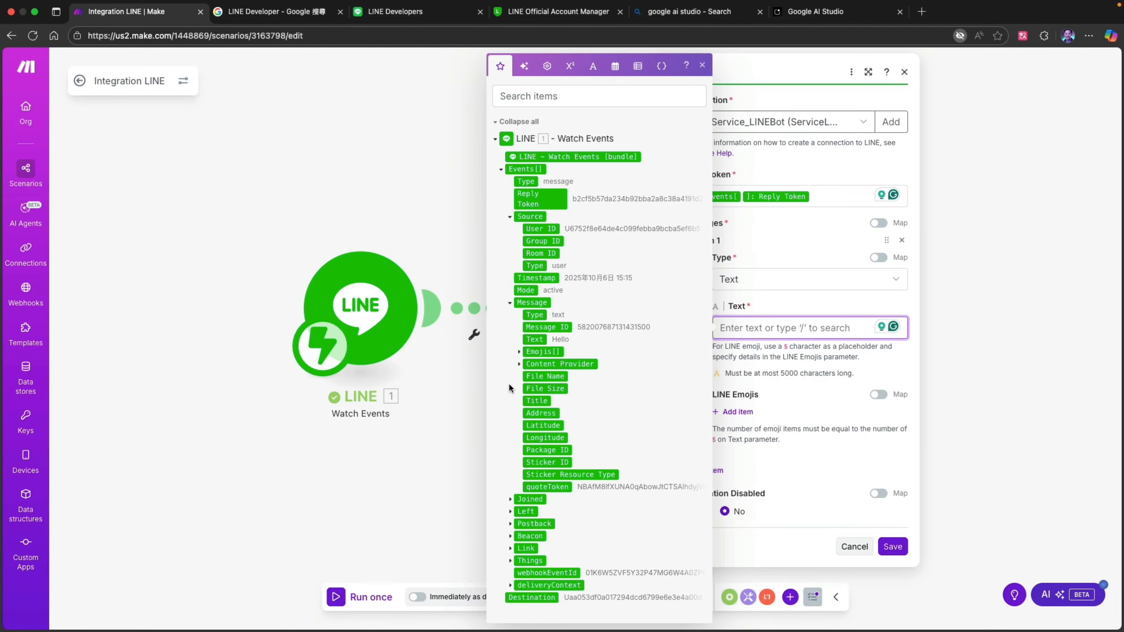
{"action": "left_click", "coordinate": [540, 339]}
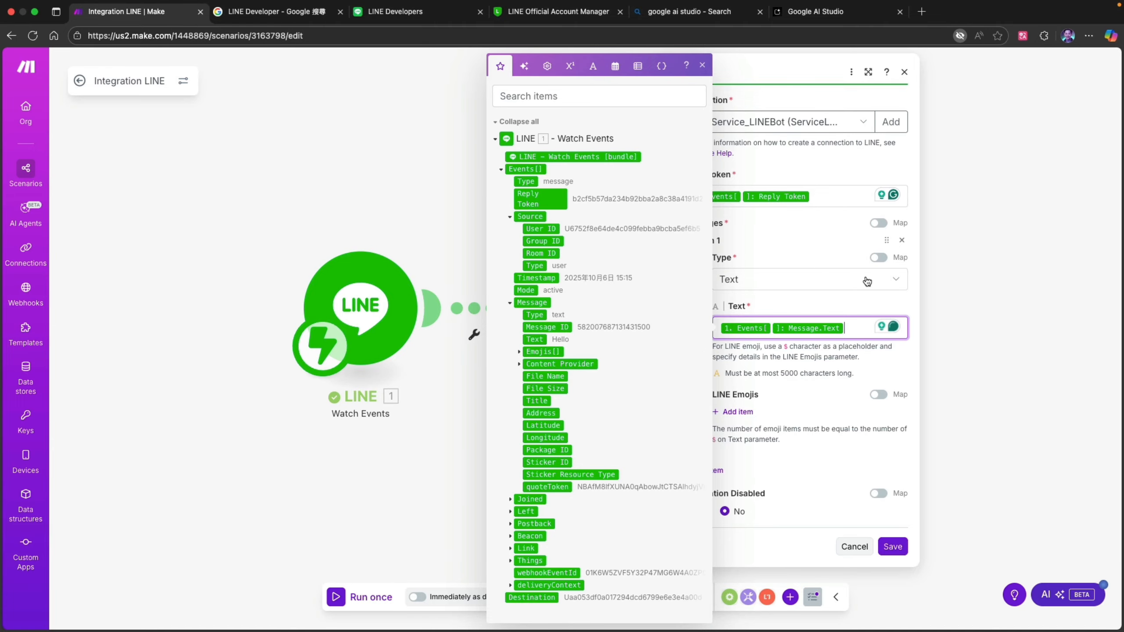
{"action": "left_click", "coordinate": [909, 304]}
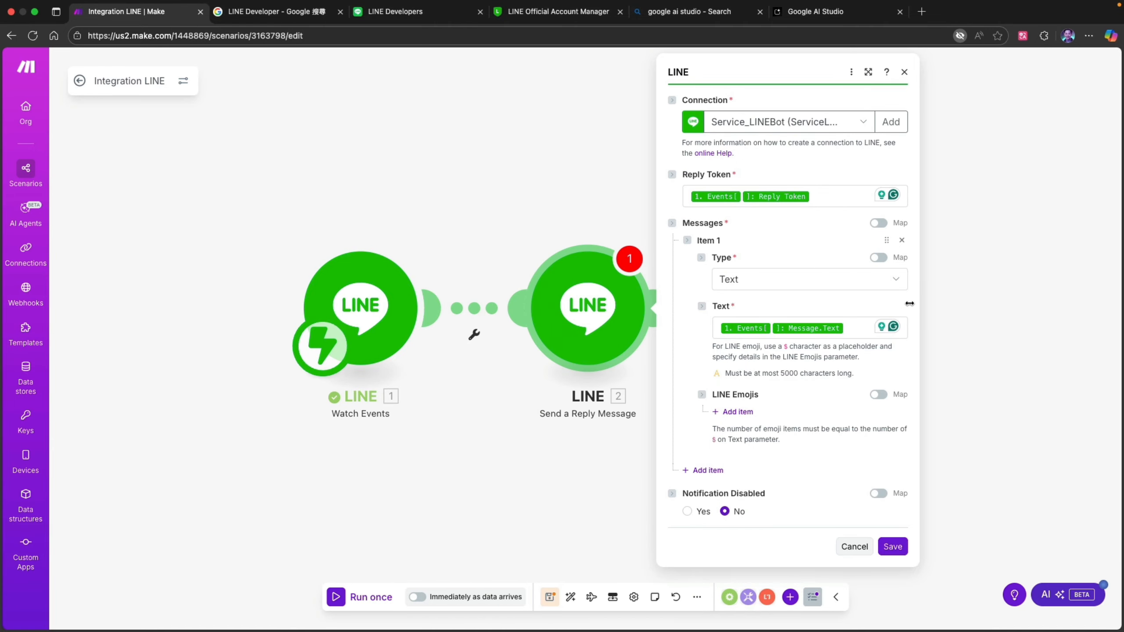
{"action": "left_click", "coordinate": [893, 547]}
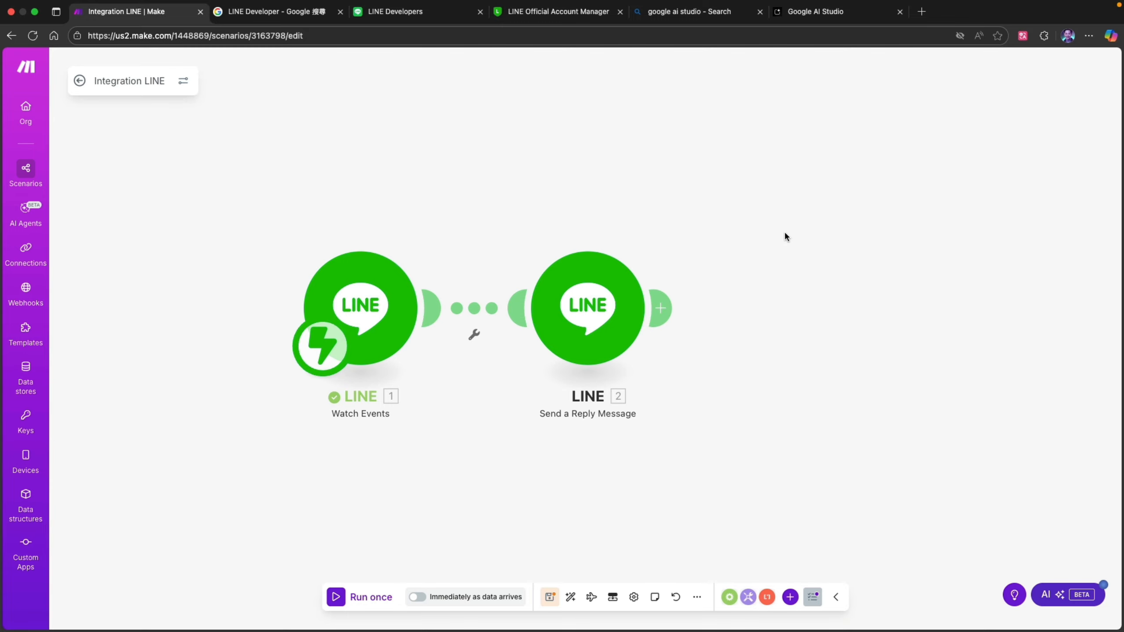
- Run the scenario once with the LINE chat alongside and send "Hello" to ServiceLINEBot
{"action": "mouse_move", "coordinate": [35, 5]}
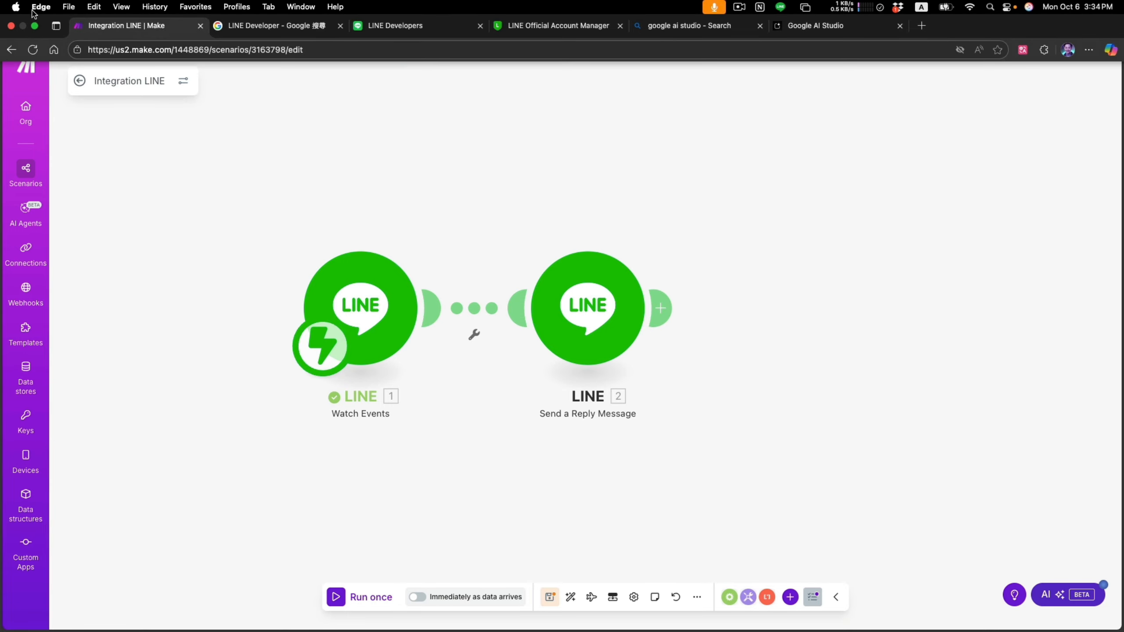
{"action": "left_click", "coordinate": [35, 26]}
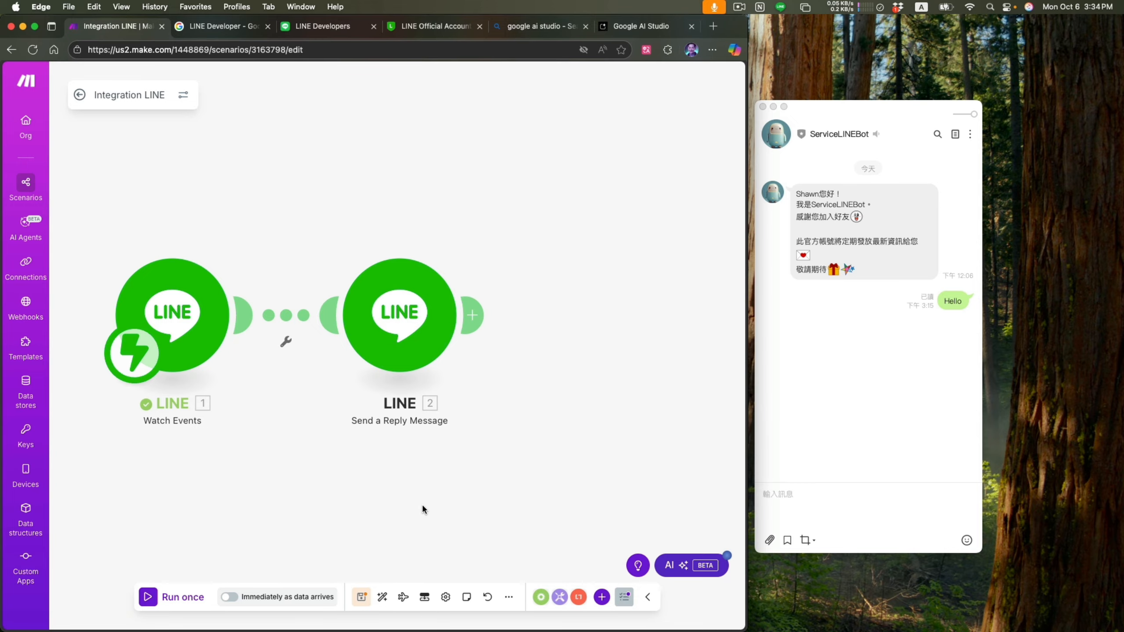
{"action": "left_click", "coordinate": [149, 597]}
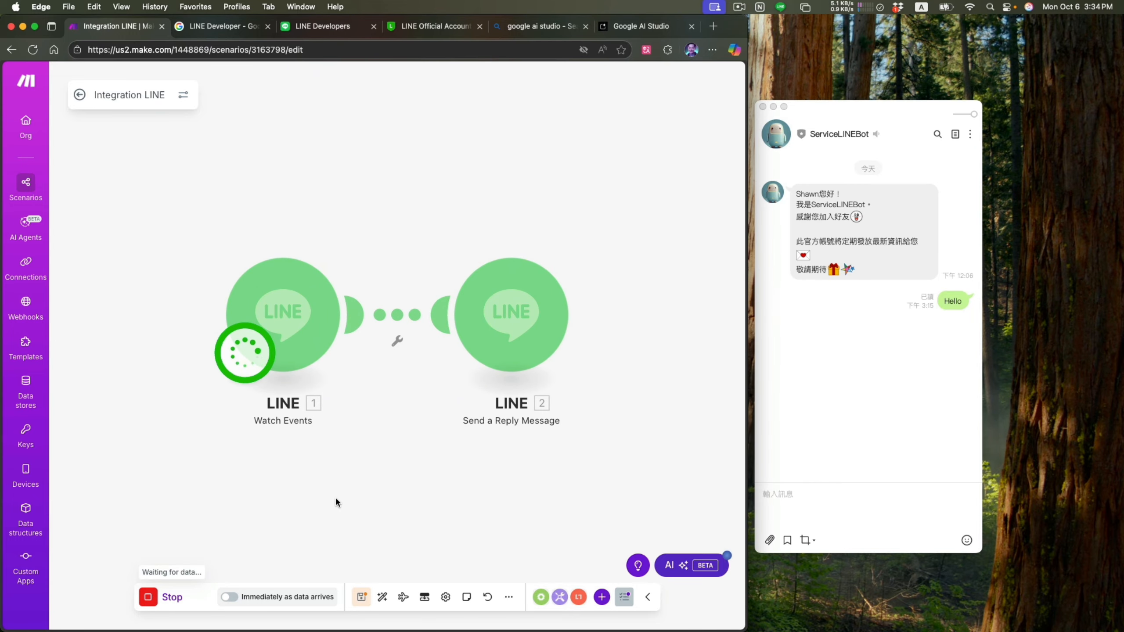
{"action": "left_click", "coordinate": [844, 499]}
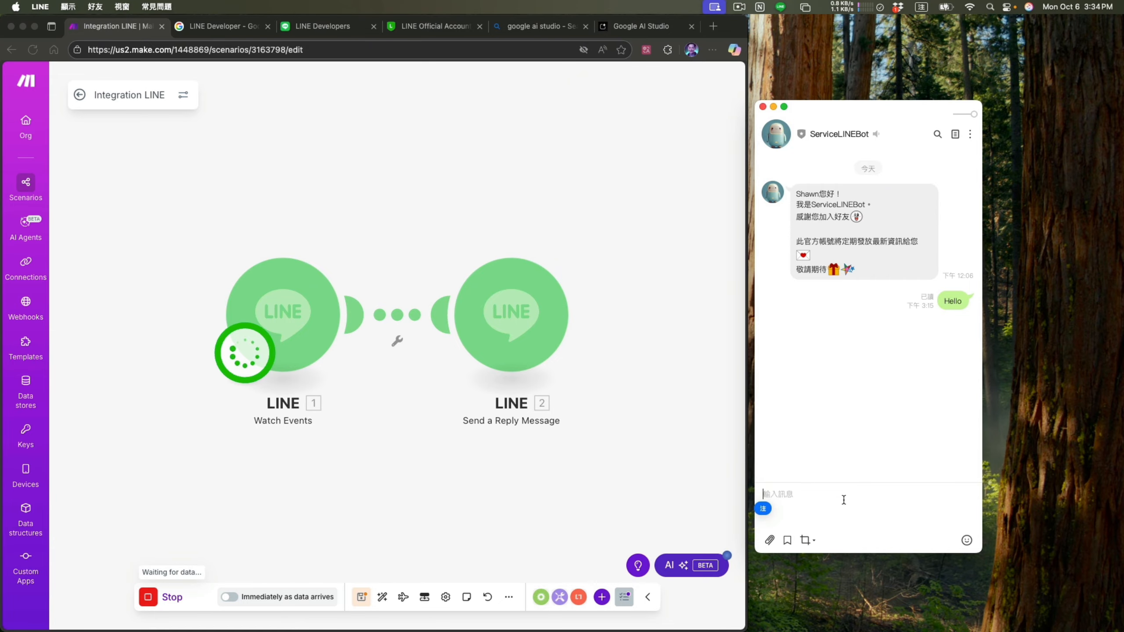
{"action": "type", "text": "Hello"}
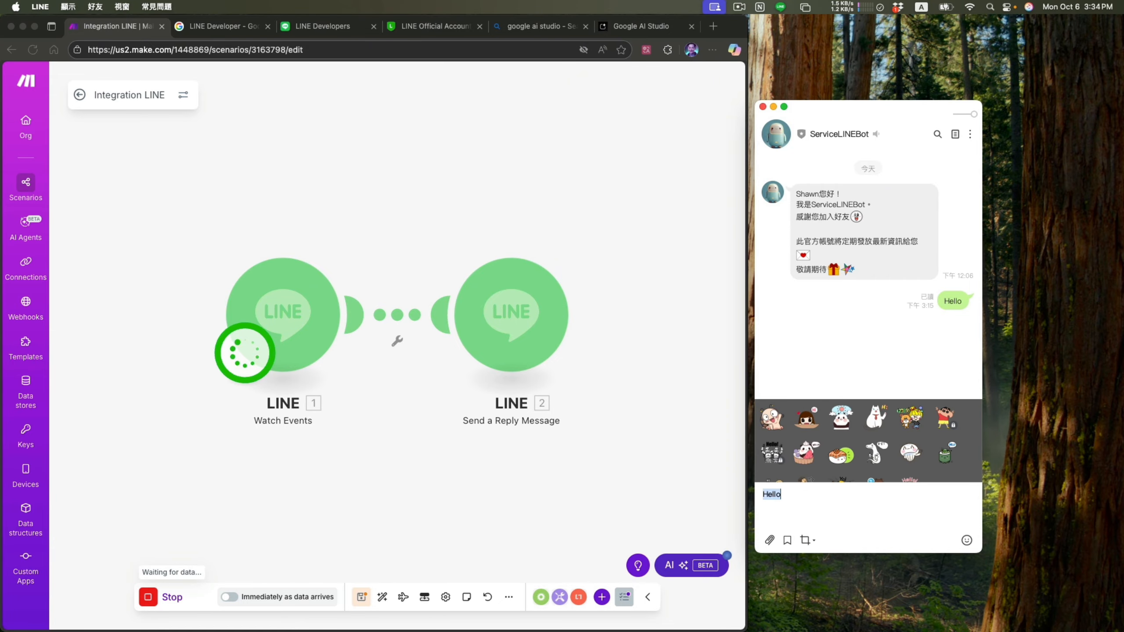
{"action": "key", "text": "Return"}
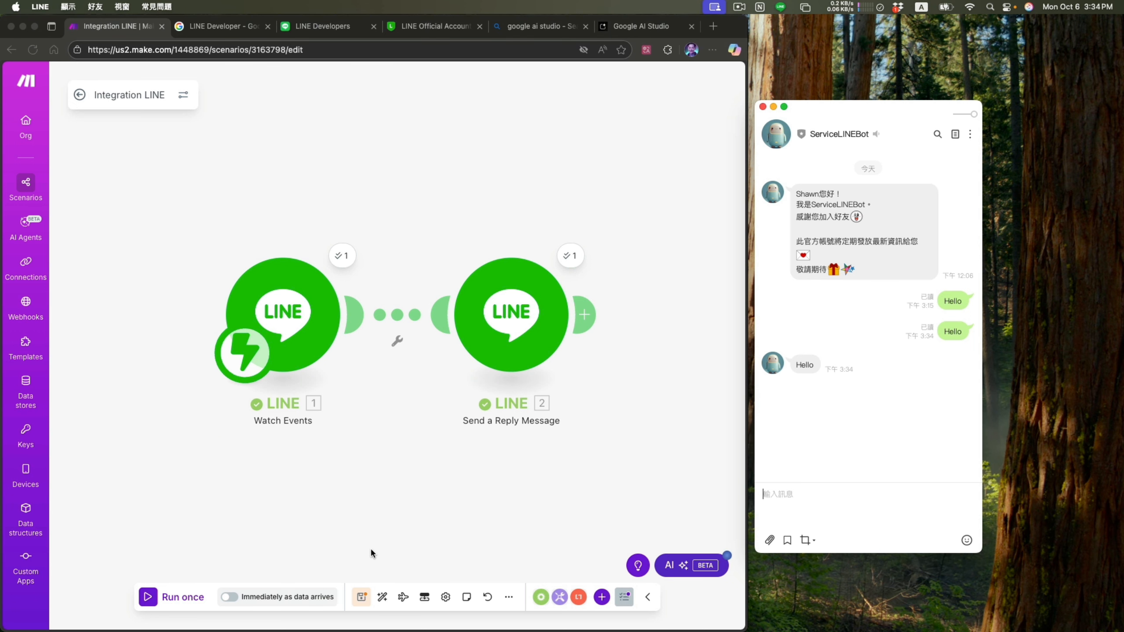
- Run the scenario once more and send "How are you today" to ServiceLINEBot in LINE
{"action": "left_click", "coordinate": [149, 599]}
{"action": "left_click", "coordinate": [150, 599]}
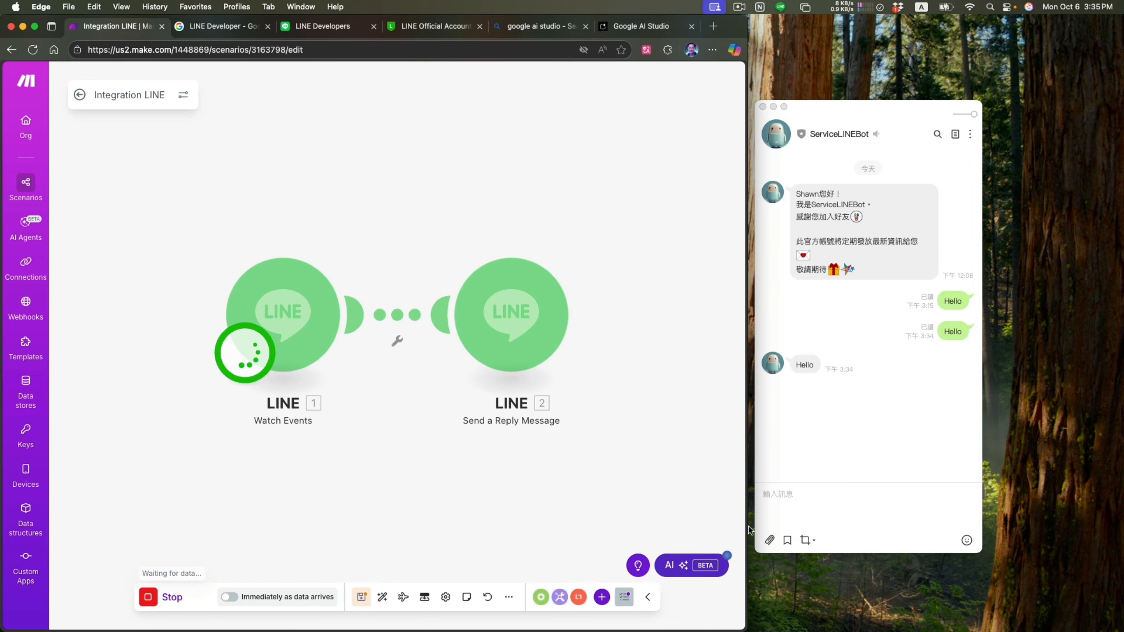
{"action": "left_click", "coordinate": [822, 506]}
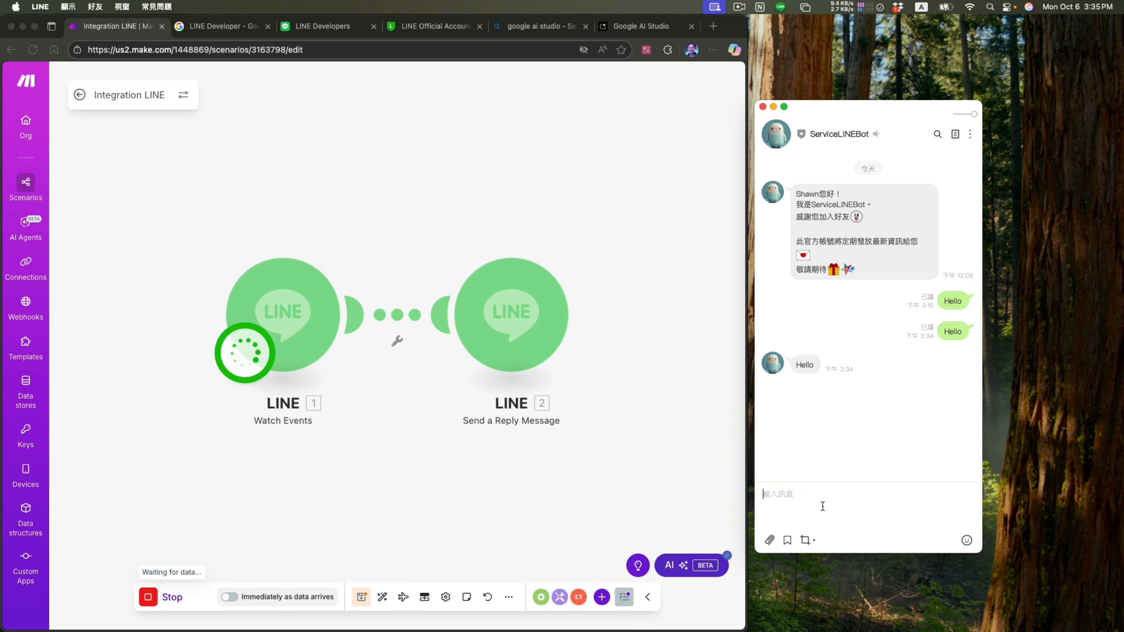
{"action": "type", "text": "How are you today"}
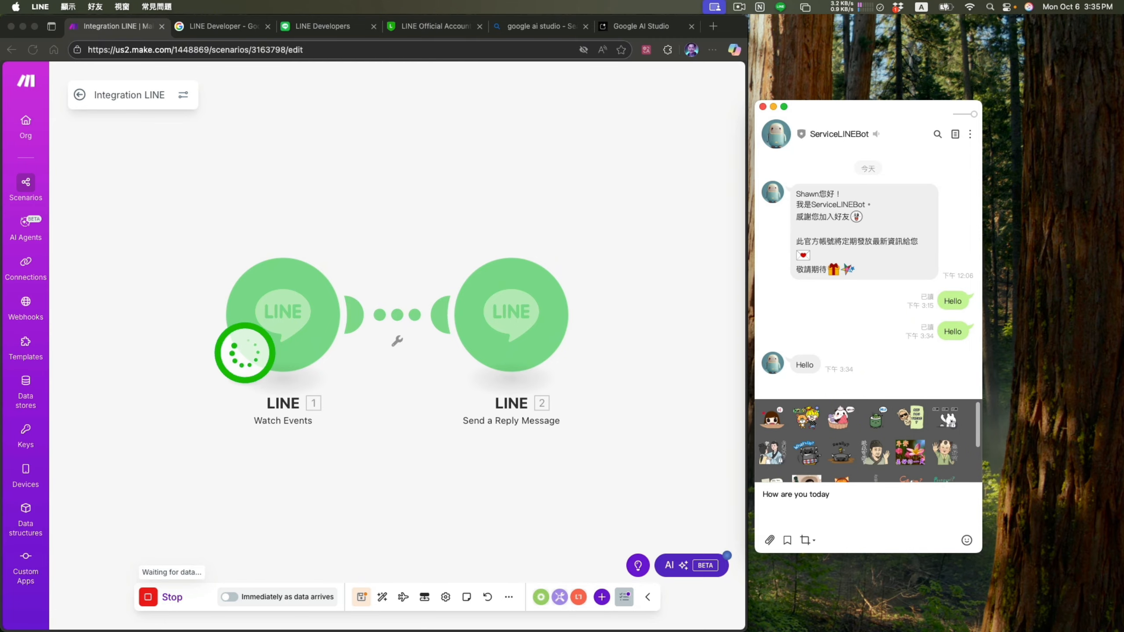
{"action": "key", "text": "Return"}
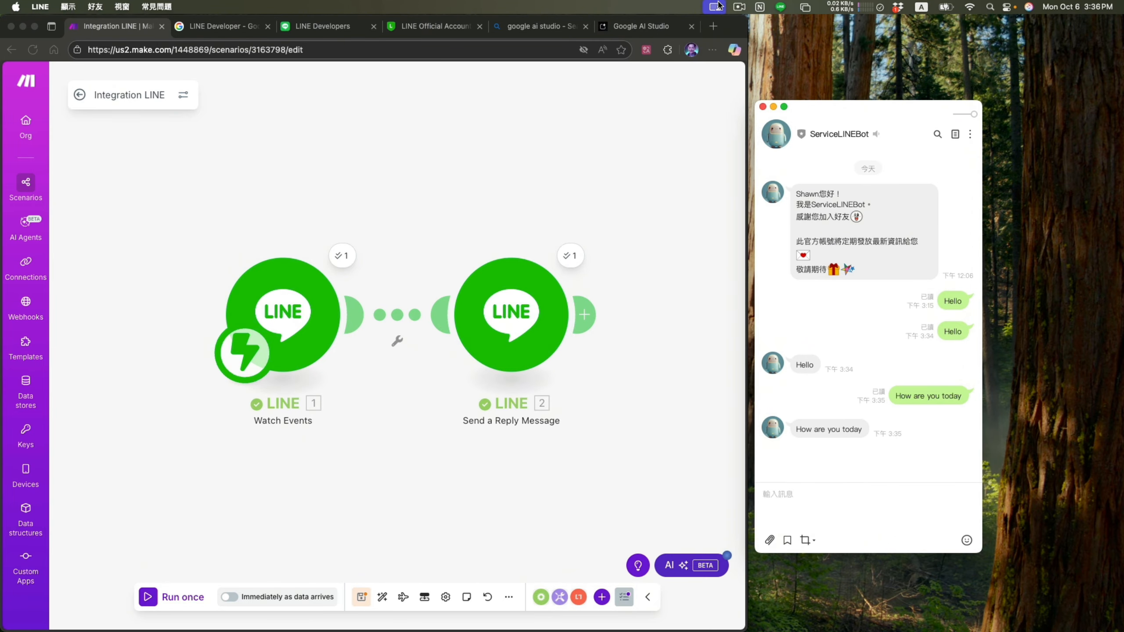
{"action": "left_click", "coordinate": [741, 7]}
{"action": "left_click", "coordinate": [755, 39]}
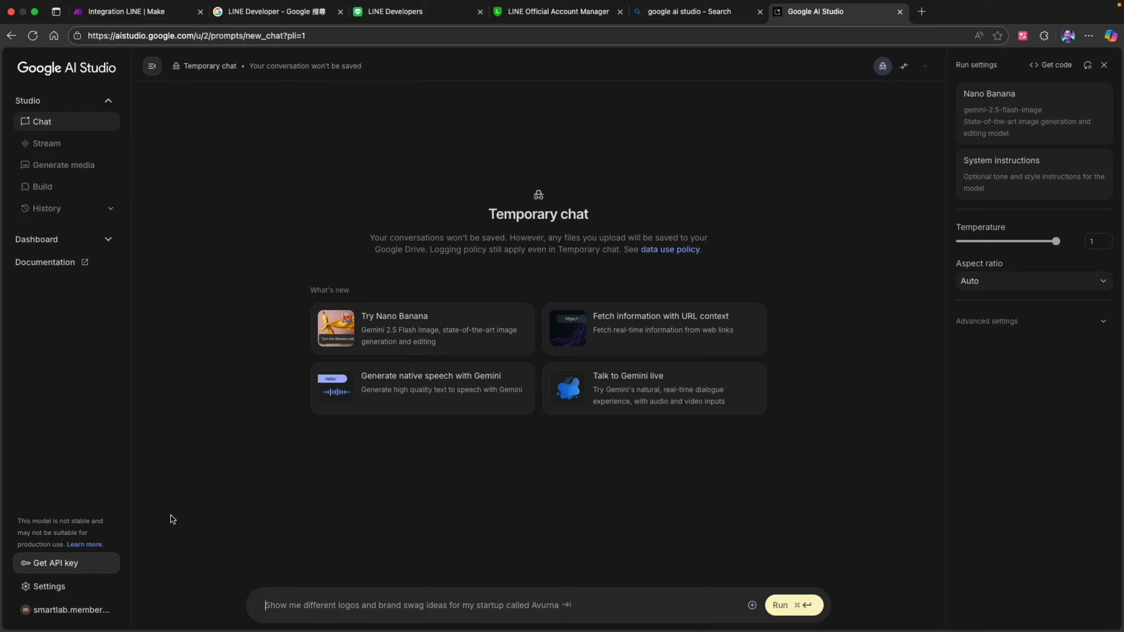
- Start creating a new API key in Google AI Studio and name it ServiceLINEBot
{"action": "left_click", "coordinate": [64, 570]}
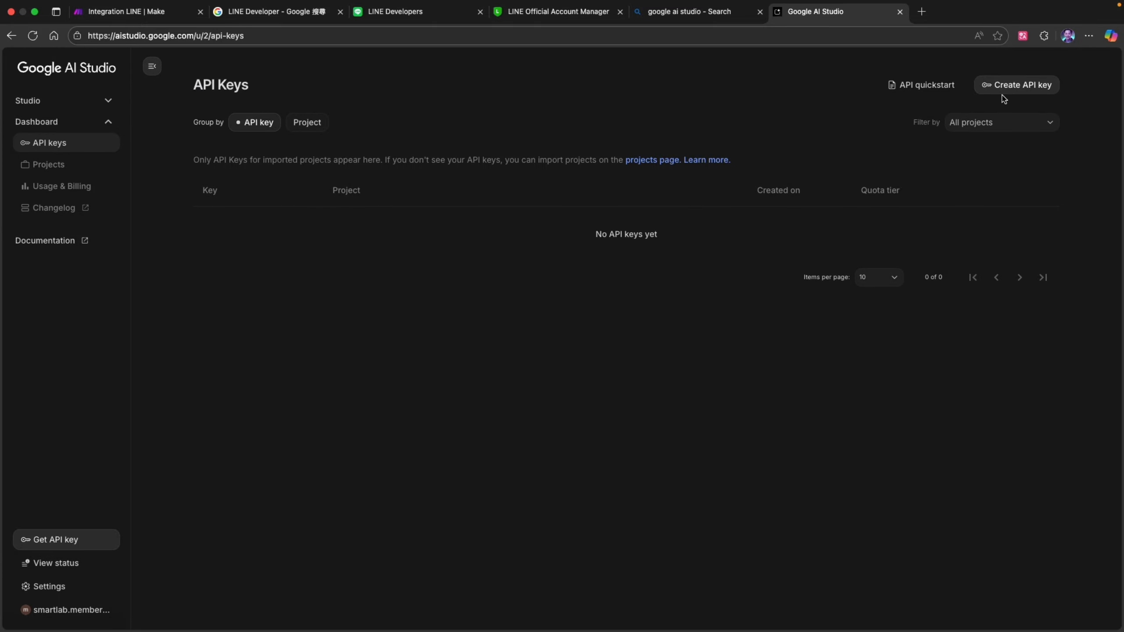
{"action": "left_click", "coordinate": [1024, 90]}
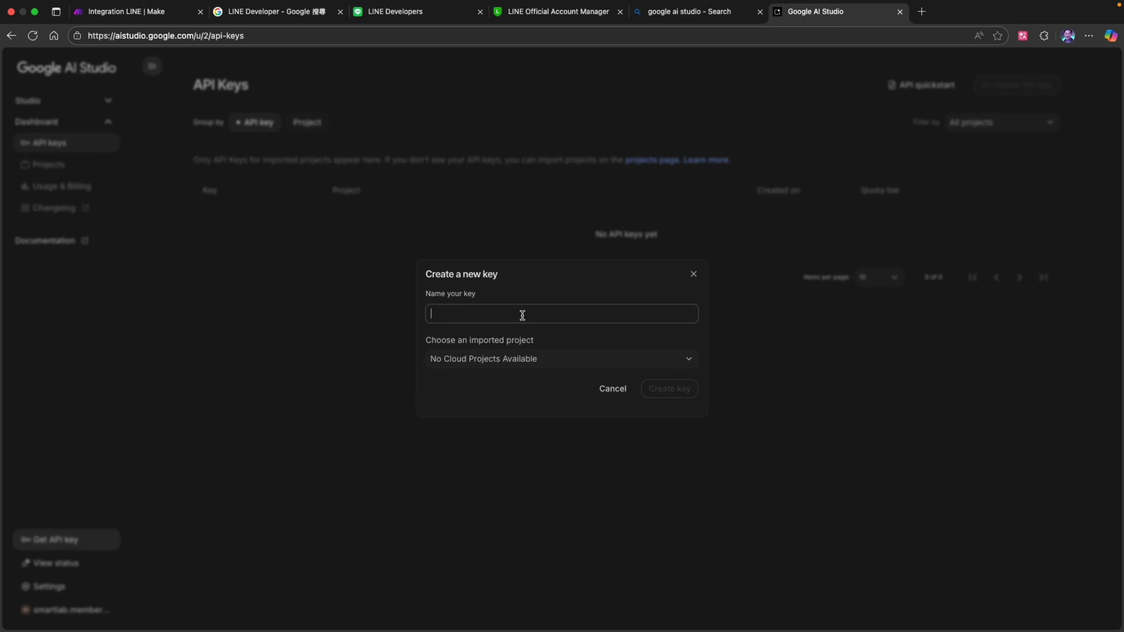
{"action": "type", "text": "ServiceLINEBot"}
- Start creating a new project for the API key and open its name for entry
{"action": "left_click", "coordinate": [599, 360]}
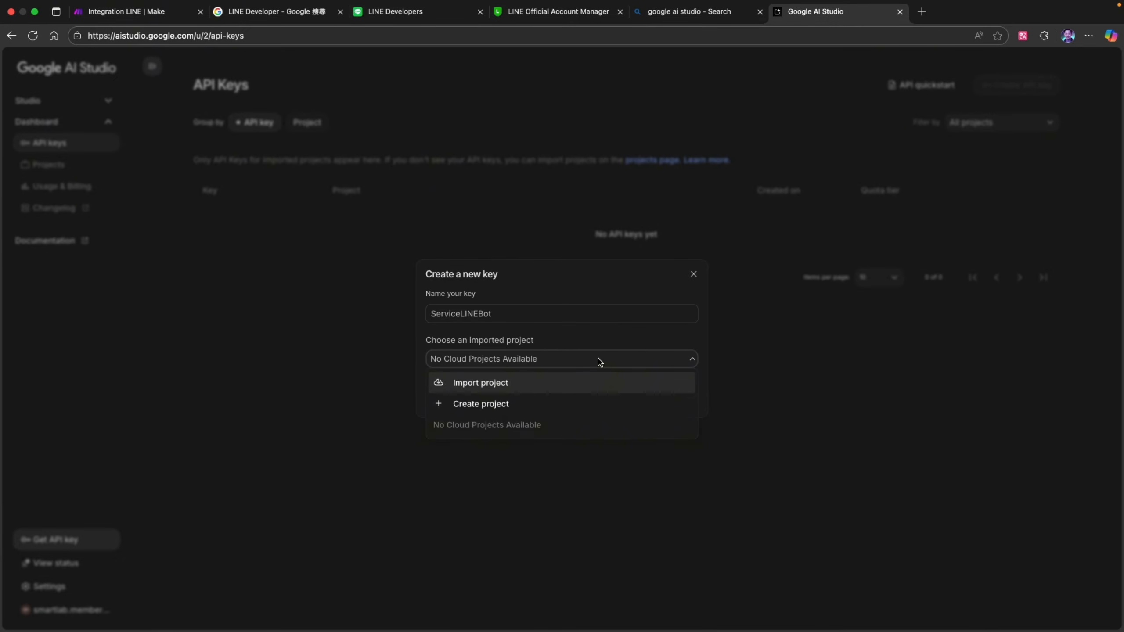
{"action": "left_click", "coordinate": [573, 403]}
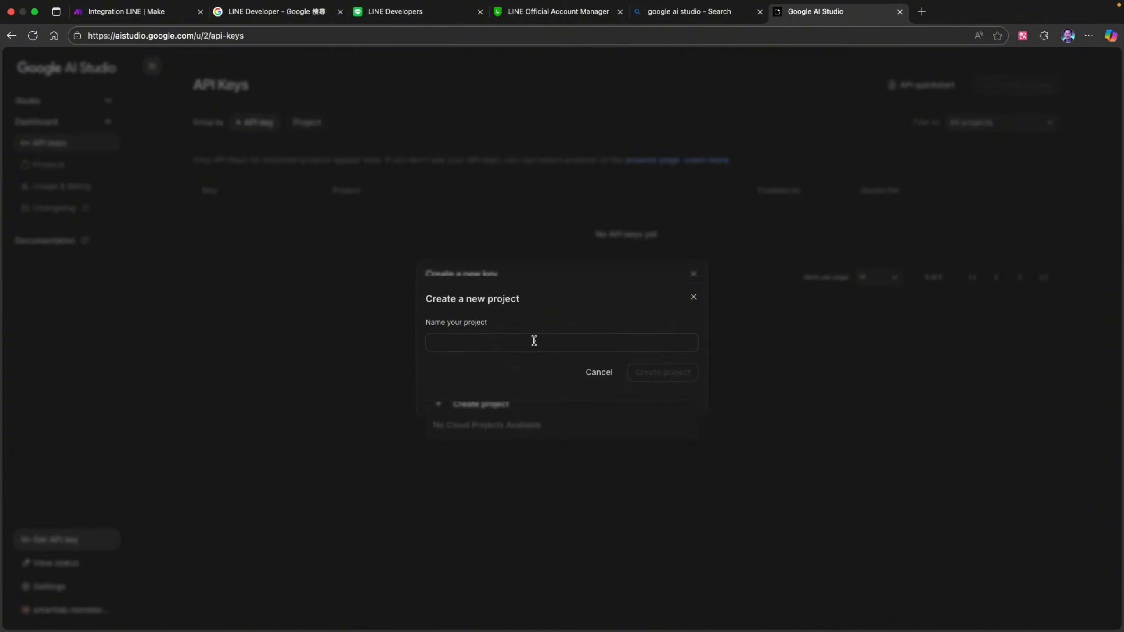
{"action": "left_click", "coordinate": [534, 340]}
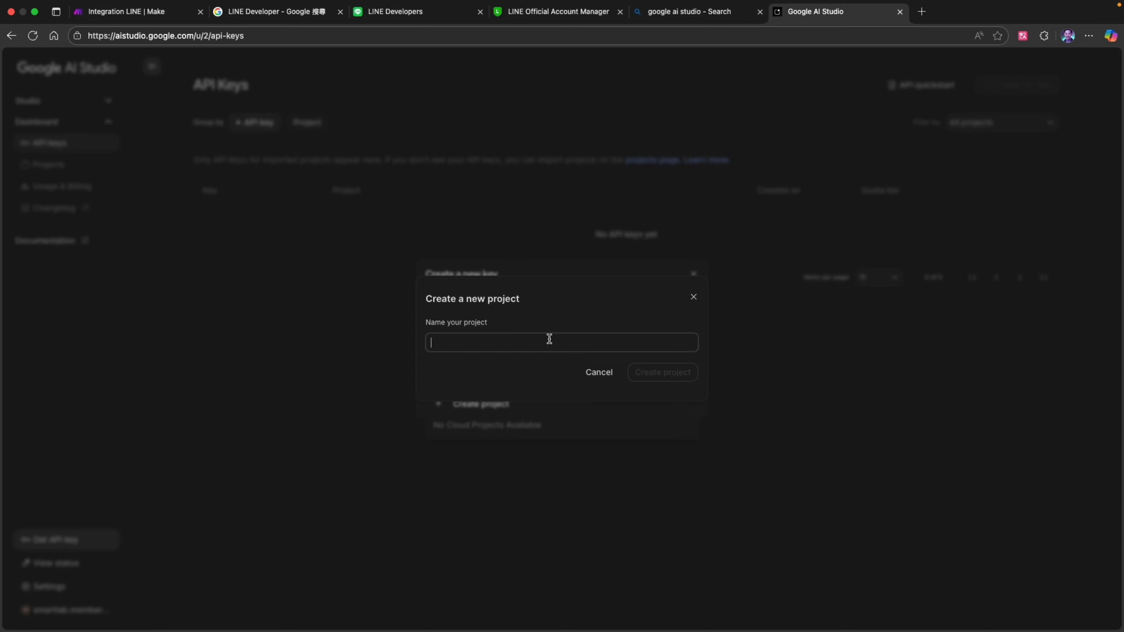
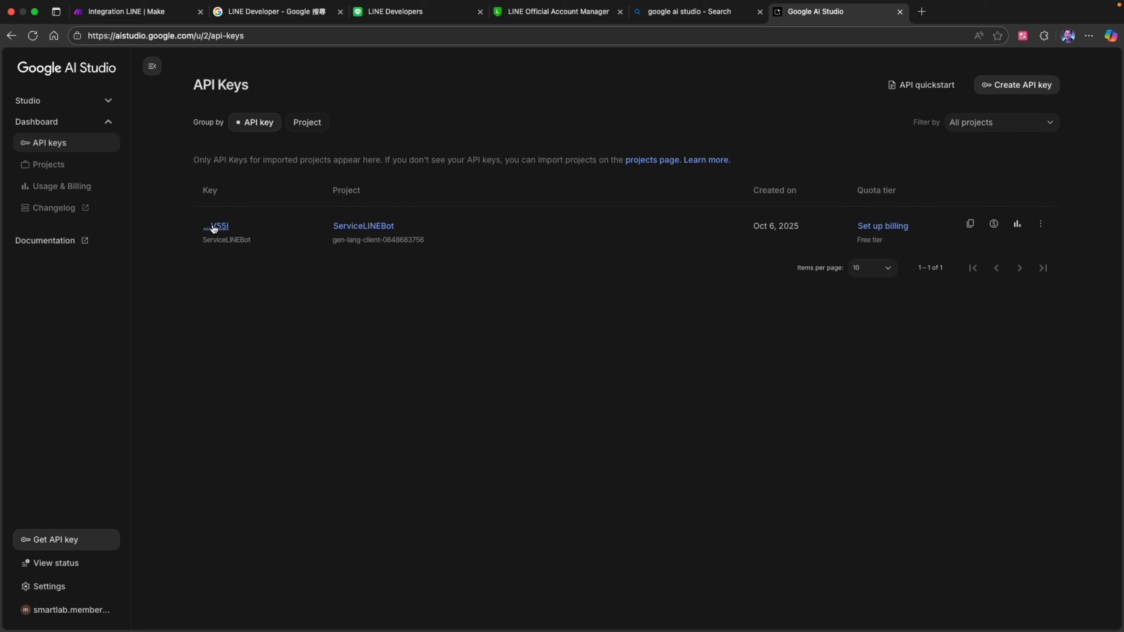
- Open the ServiceLINEBot key's details, copy the API key, and close the details
{"action": "left_click", "coordinate": [215, 226]}
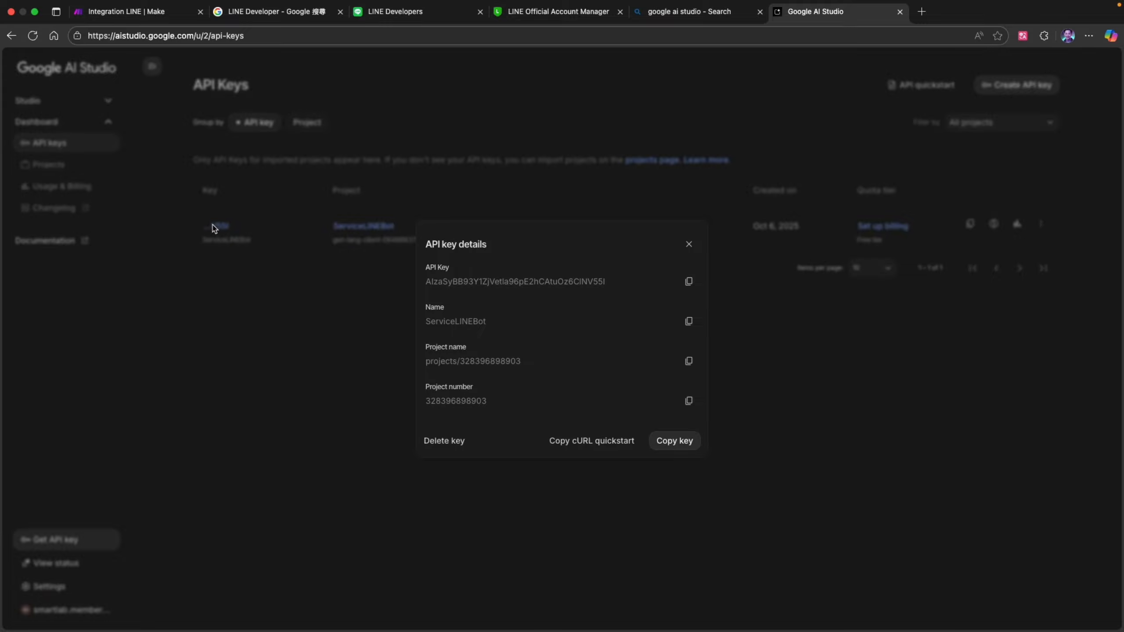
{"action": "left_click", "coordinate": [215, 228]}
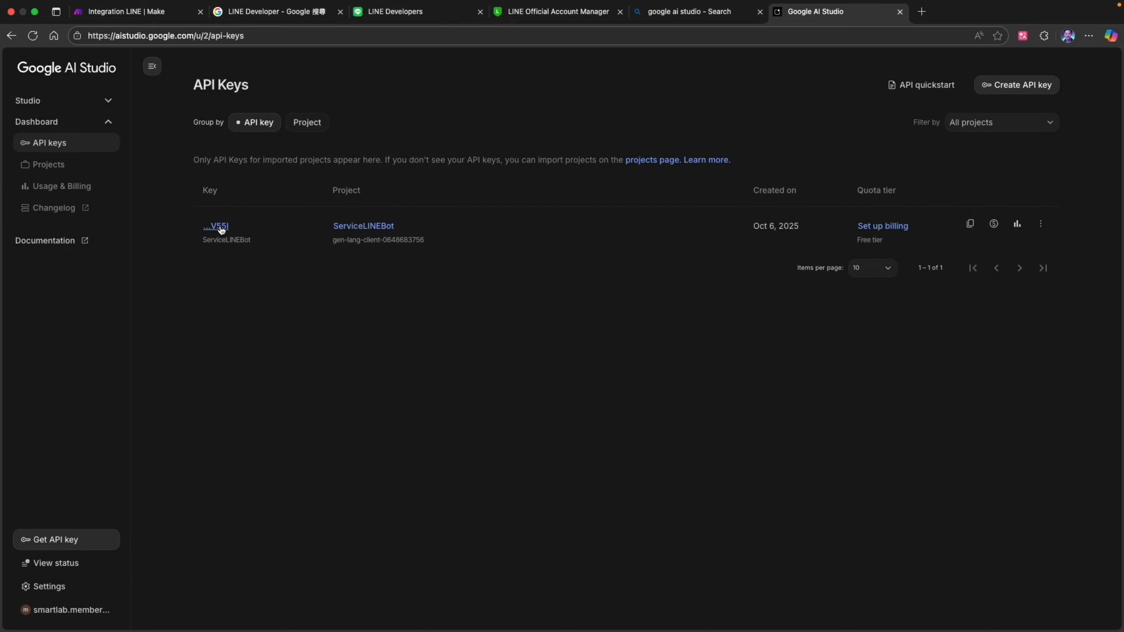
{"action": "left_click", "coordinate": [220, 227]}
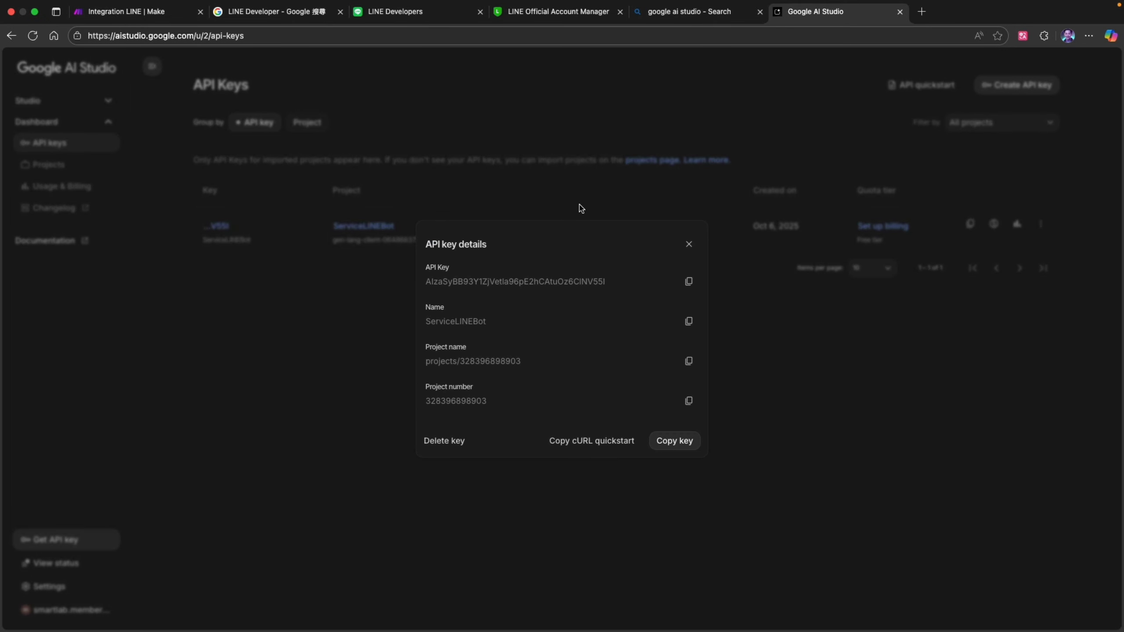
{"action": "left_click", "coordinate": [689, 281]}
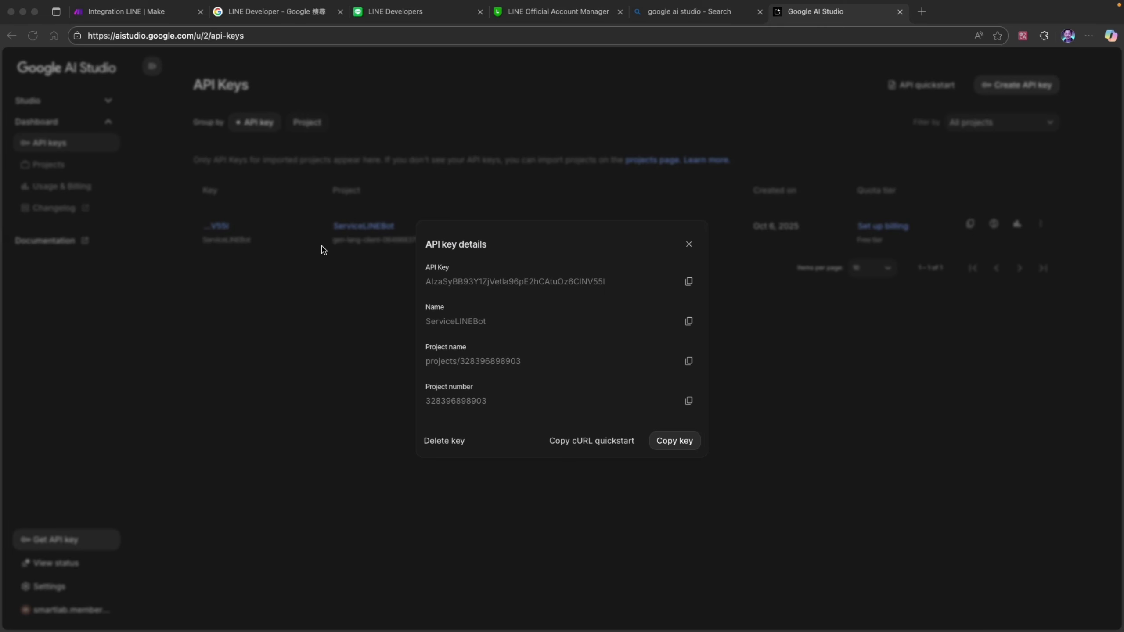
{"action": "left_click", "coordinate": [694, 242]}
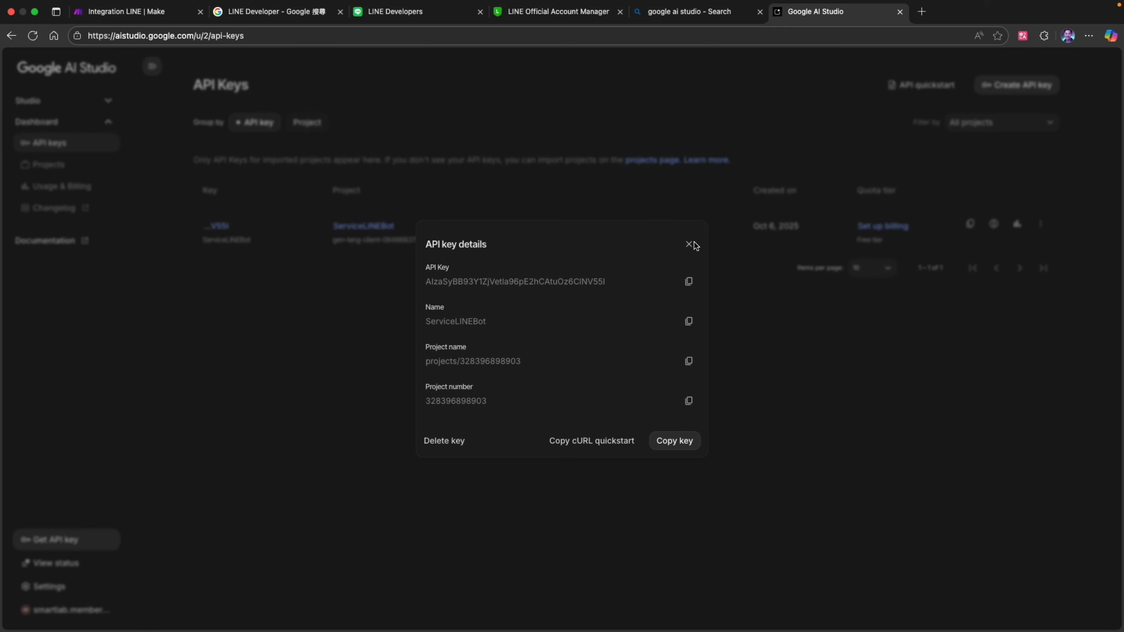
{"action": "left_click", "coordinate": [693, 244]}
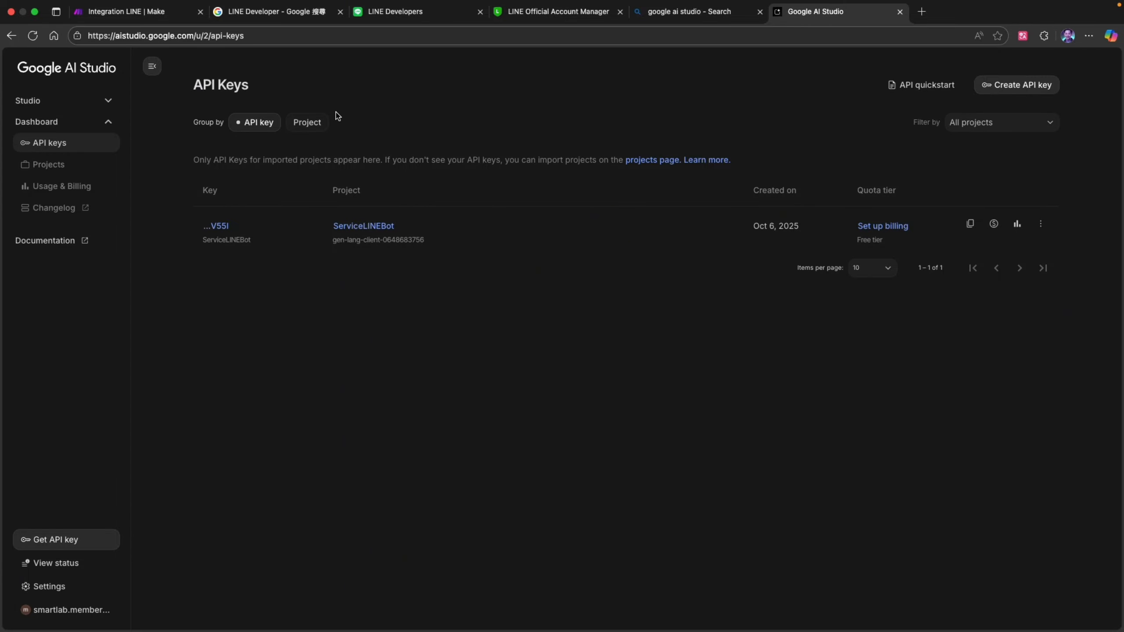
- Switch to the Integration LINE scenario in Make and add a Google Gemini AI "Create a Completion" module
{"action": "left_click", "coordinate": [145, 13]}
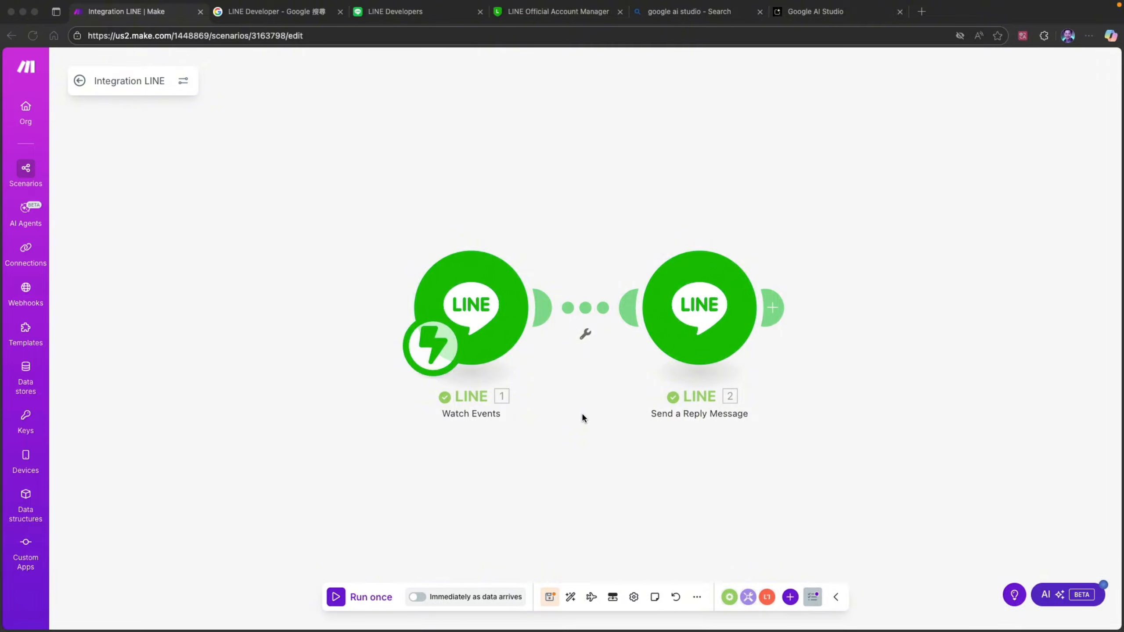
{"action": "right_click", "coordinate": [581, 417]}
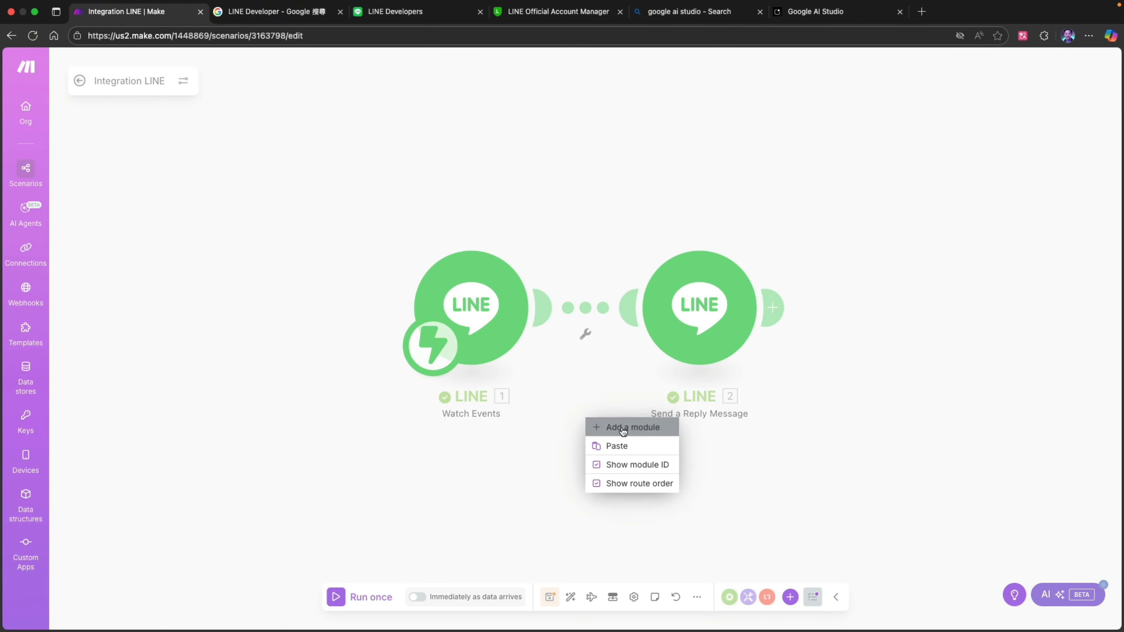
{"action": "left_click", "coordinate": [619, 427]}
{"action": "left_click", "coordinate": [587, 424]}
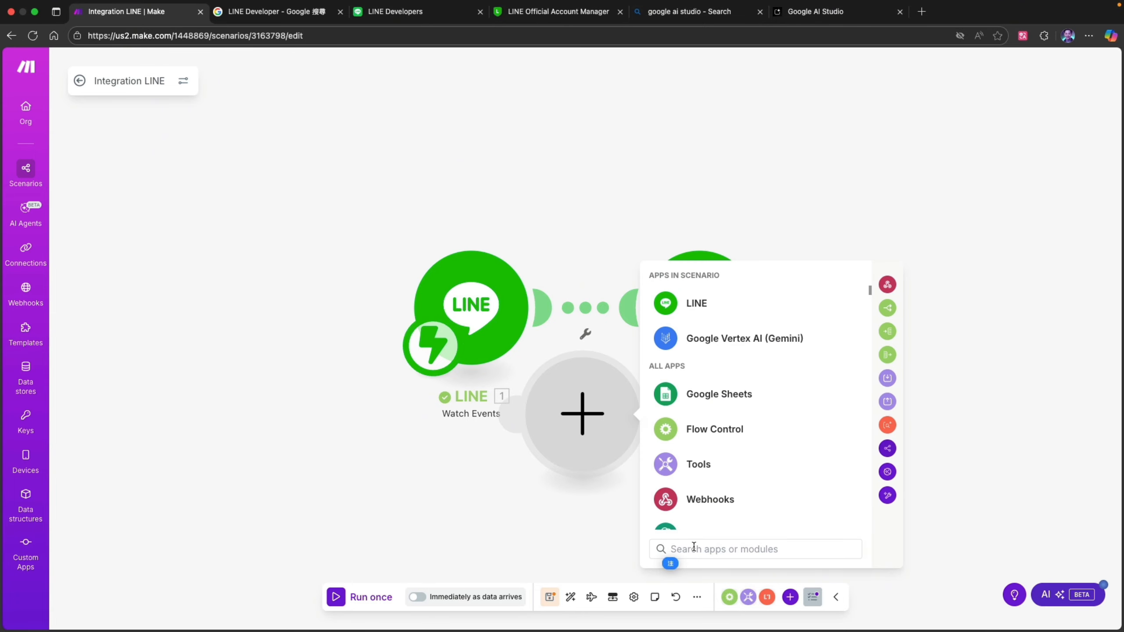
{"action": "type", "text": "ㄗ"}
{"action": "key", "text": "BackSpace"}
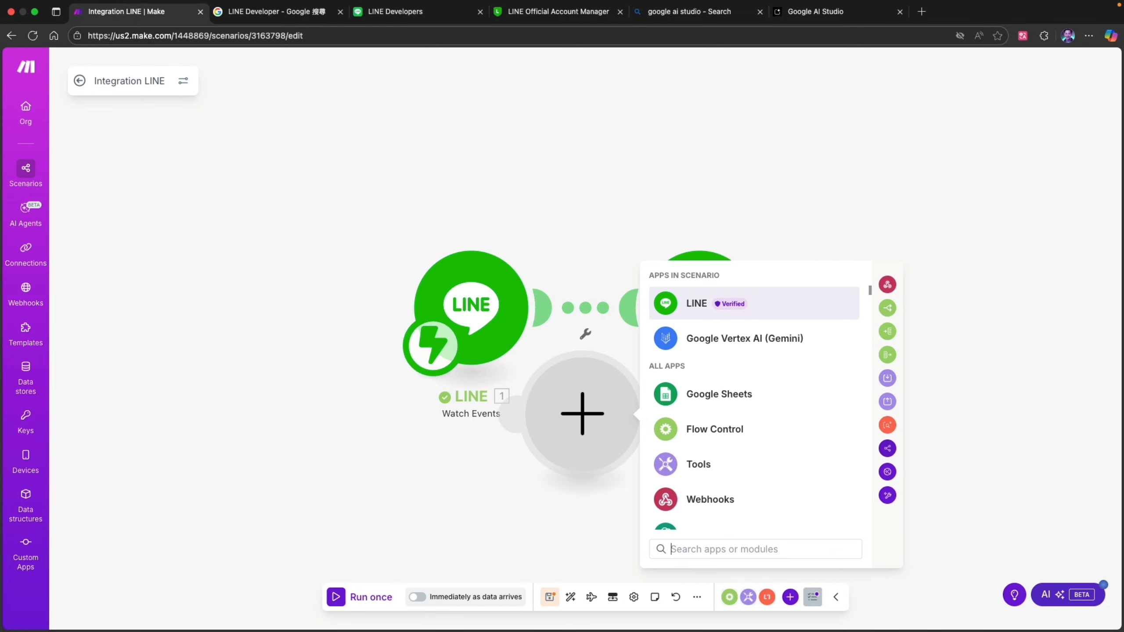
{"action": "type", "text": "google ge"}
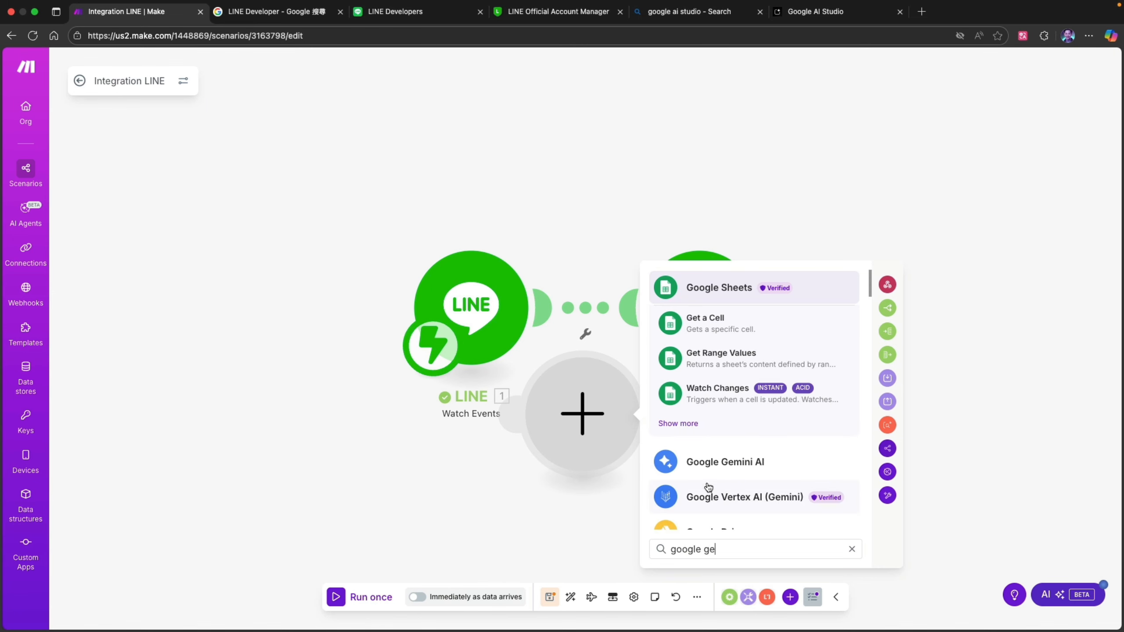
{"action": "left_click", "coordinate": [741, 472]}
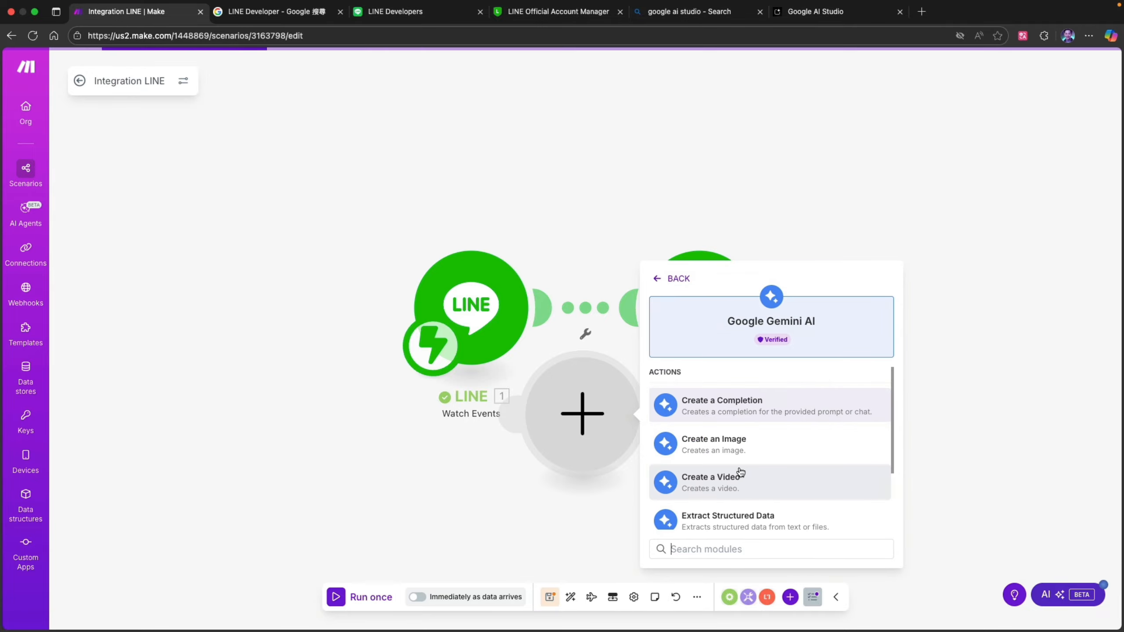
{"action": "left_click", "coordinate": [740, 406]}
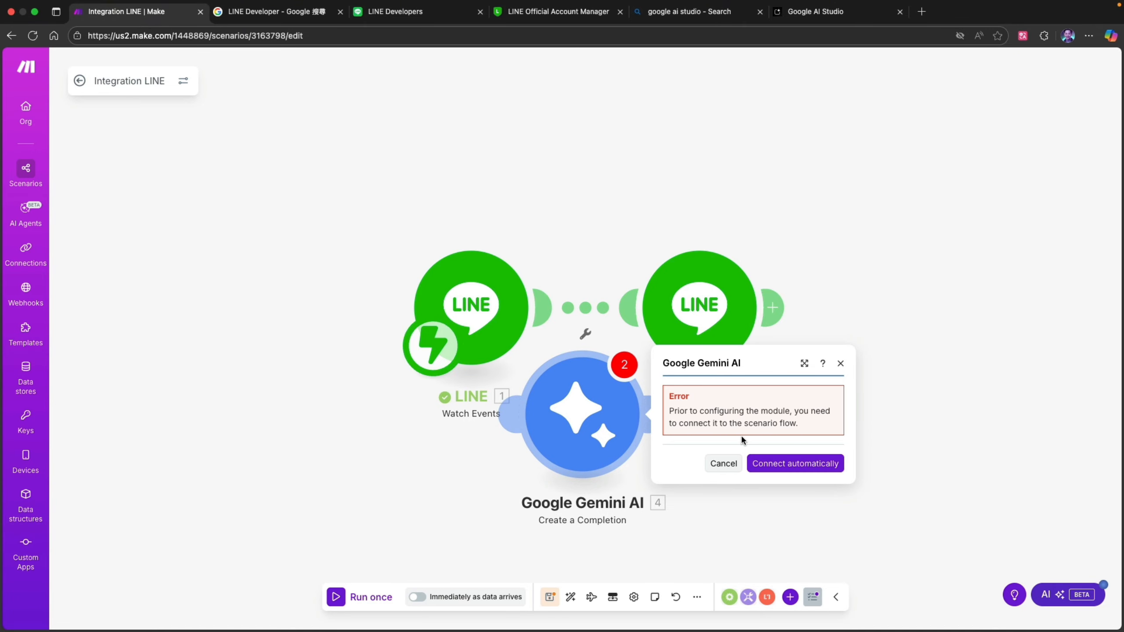
- Insert the Gemini module between the LINE Watch Events and Send a Reply Message modules and space the three evenly in a row
{"action": "left_click_drag", "start_coordinate": [489, 304], "coordinate": [299, 297]}
{"action": "left_click_drag", "start_coordinate": [575, 423], "coordinate": [492, 391]}
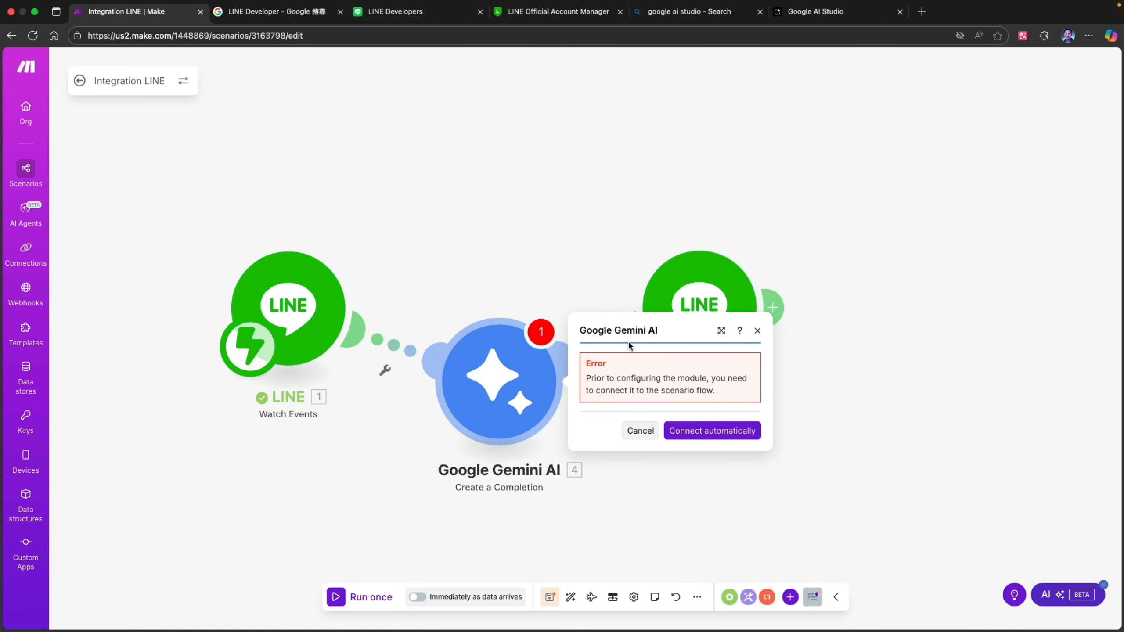
{"action": "left_click_drag", "start_coordinate": [742, 324], "coordinate": [832, 404]}
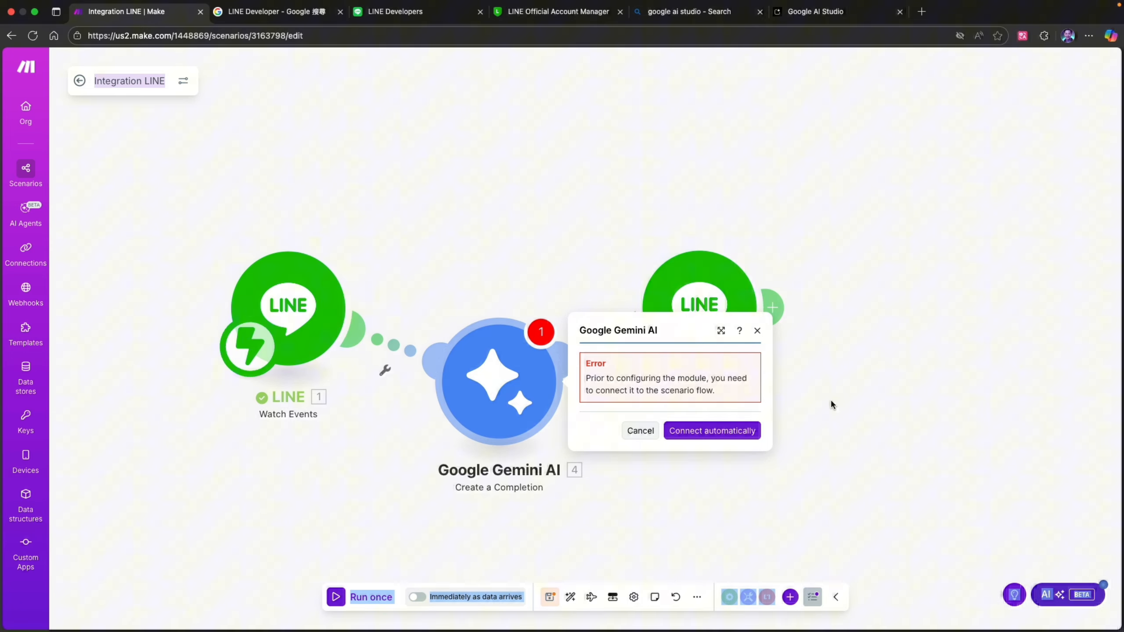
{"action": "left_click", "coordinate": [758, 331]}
{"action": "left_click_drag", "start_coordinate": [512, 380], "coordinate": [512, 308]}
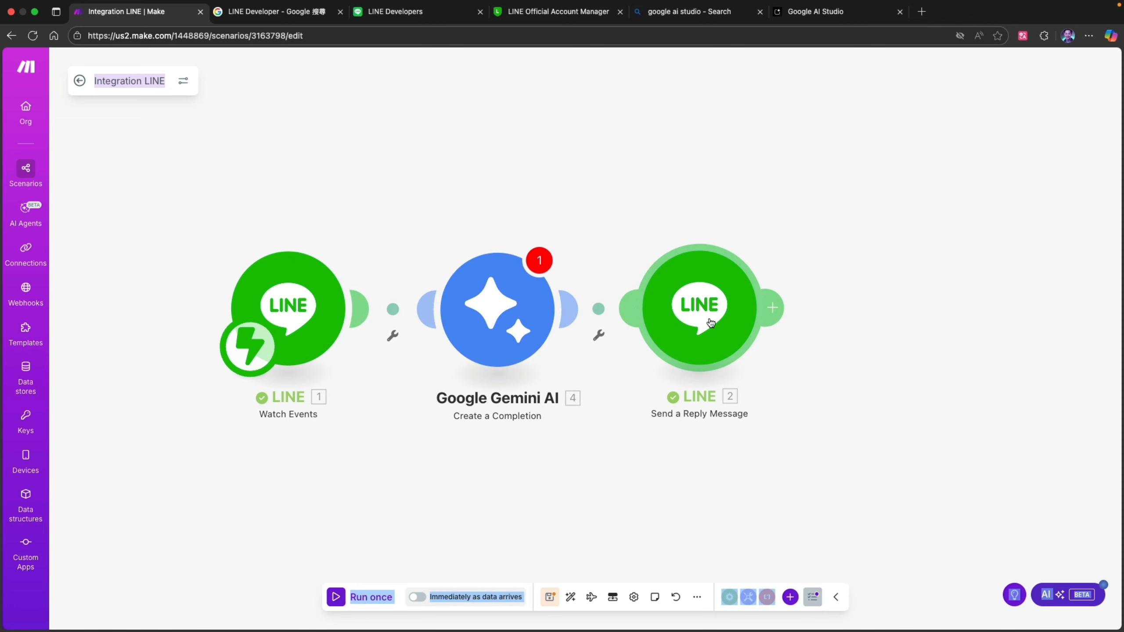
{"action": "left_click_drag", "start_coordinate": [707, 321], "coordinate": [830, 315]}
{"action": "left_click_drag", "start_coordinate": [499, 310], "coordinate": [553, 310]}
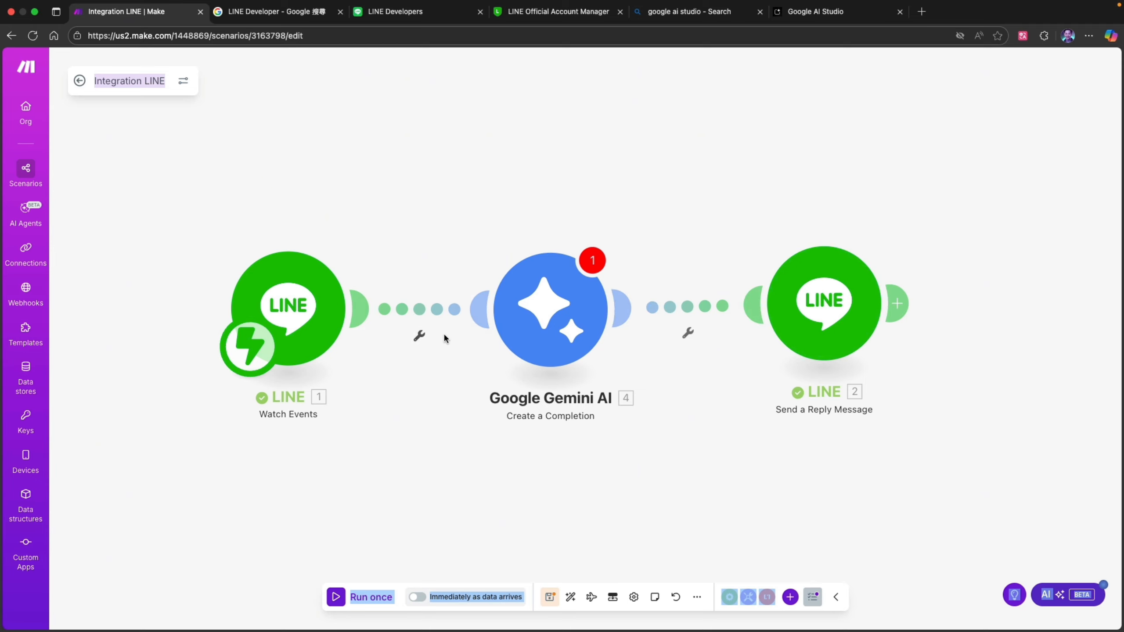
- Start a new connection for the Google Gemini AI module and name it Service_LINEBot
{"action": "left_click", "coordinate": [538, 328]}
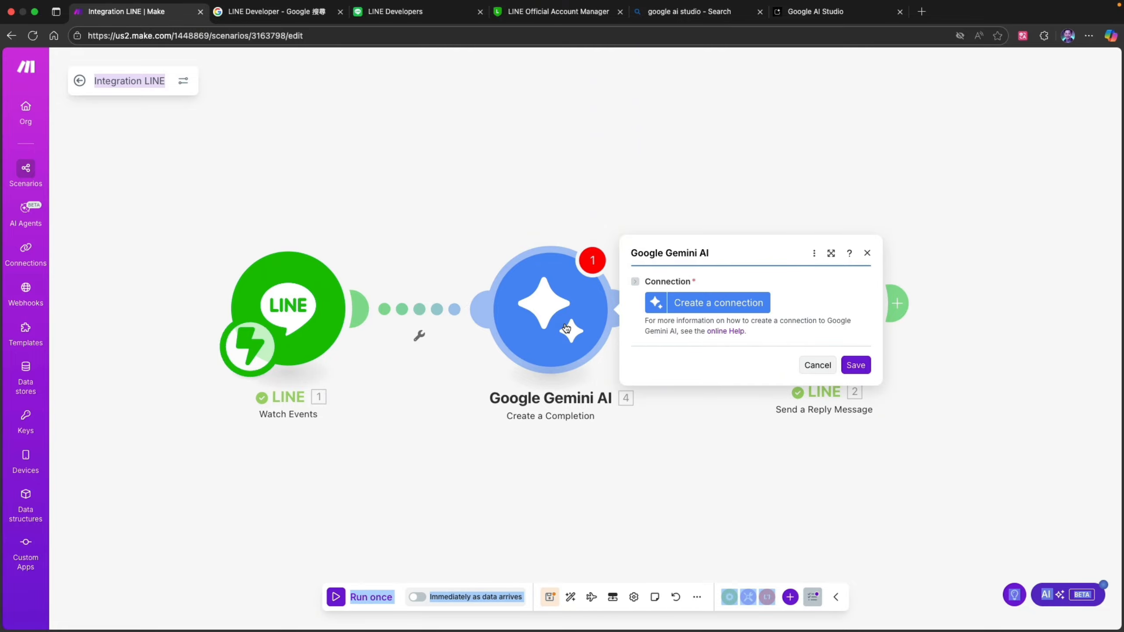
{"action": "left_click", "coordinate": [735, 305]}
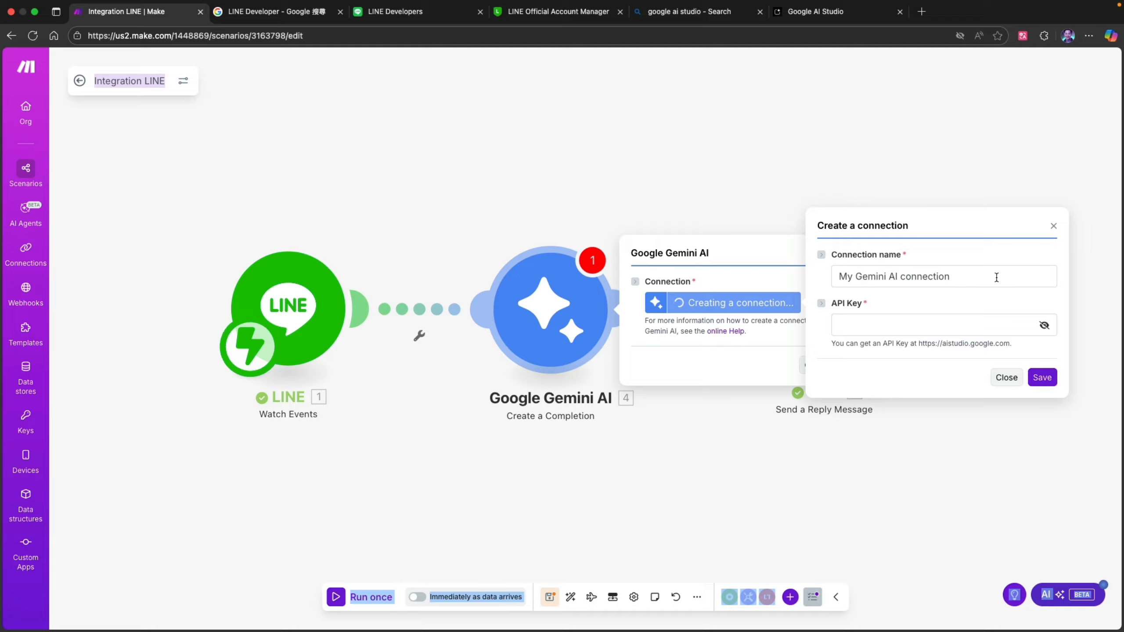
{"action": "left_click_drag", "start_coordinate": [997, 277], "coordinate": [774, 273]}
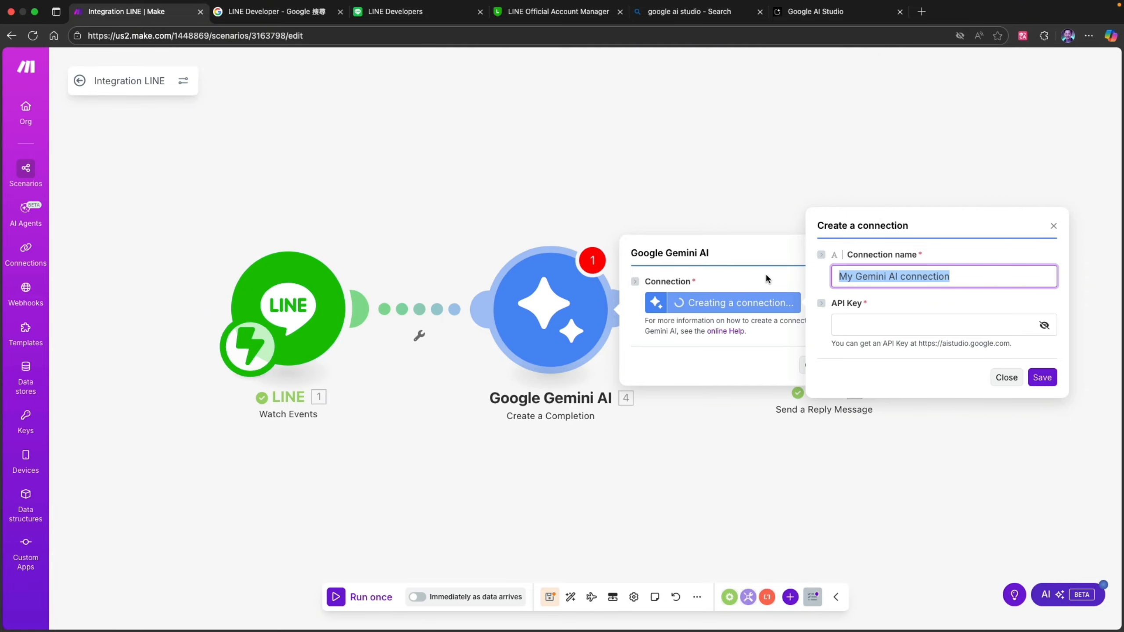
{"action": "type", "text": "S"}
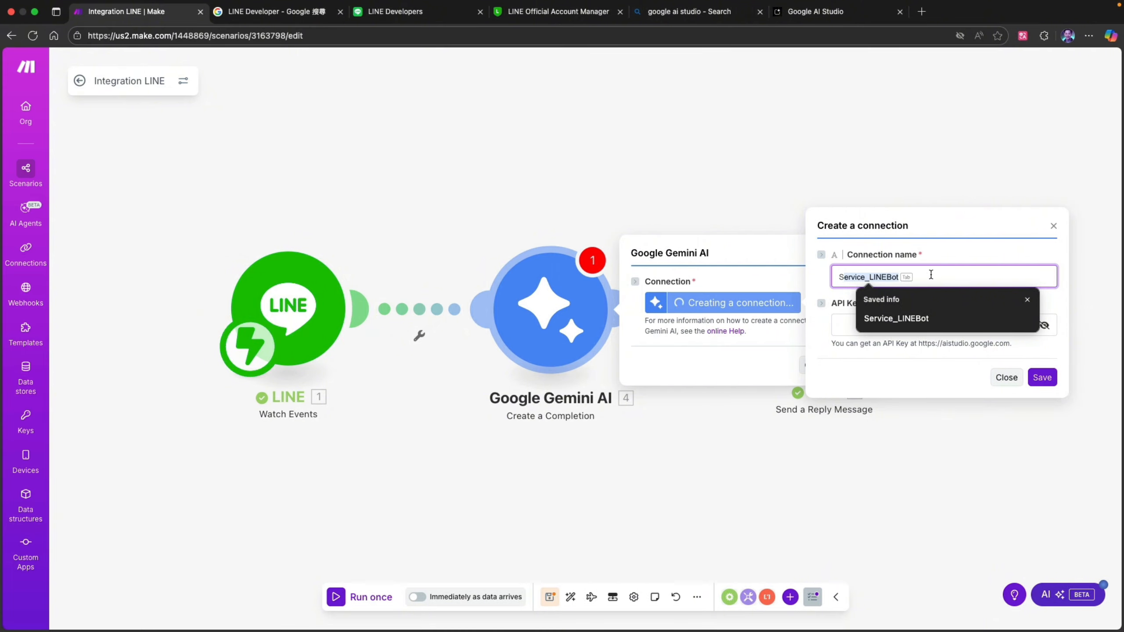
{"action": "left_click", "coordinate": [897, 317]}
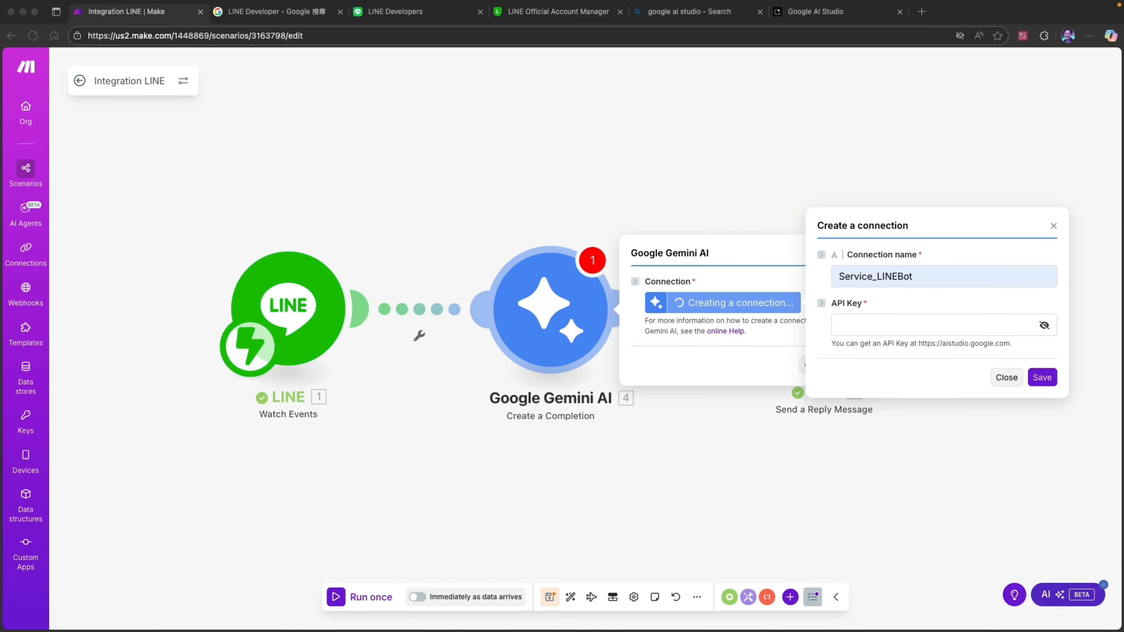
- Paste the copied API key into the Gemini connection's API Key field and save the connection
{"action": "left_click", "coordinate": [866, 318]}
{"action": "left_click", "coordinate": [867, 320]}
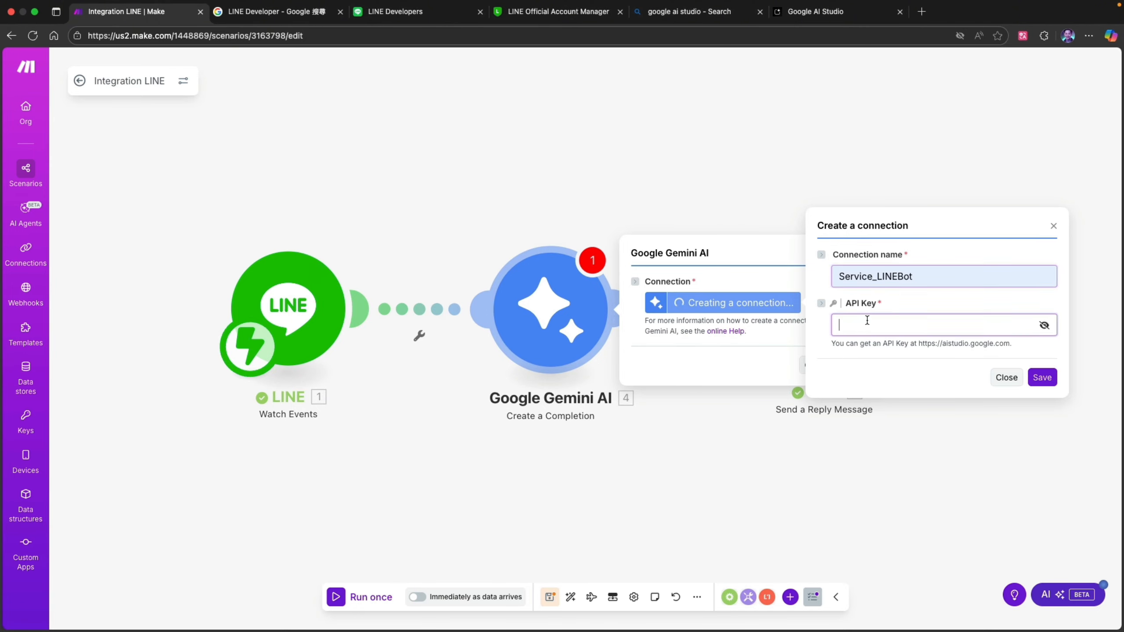
{"action": "key", "text": "super+v"}
{"action": "left_click", "coordinate": [1040, 375]}
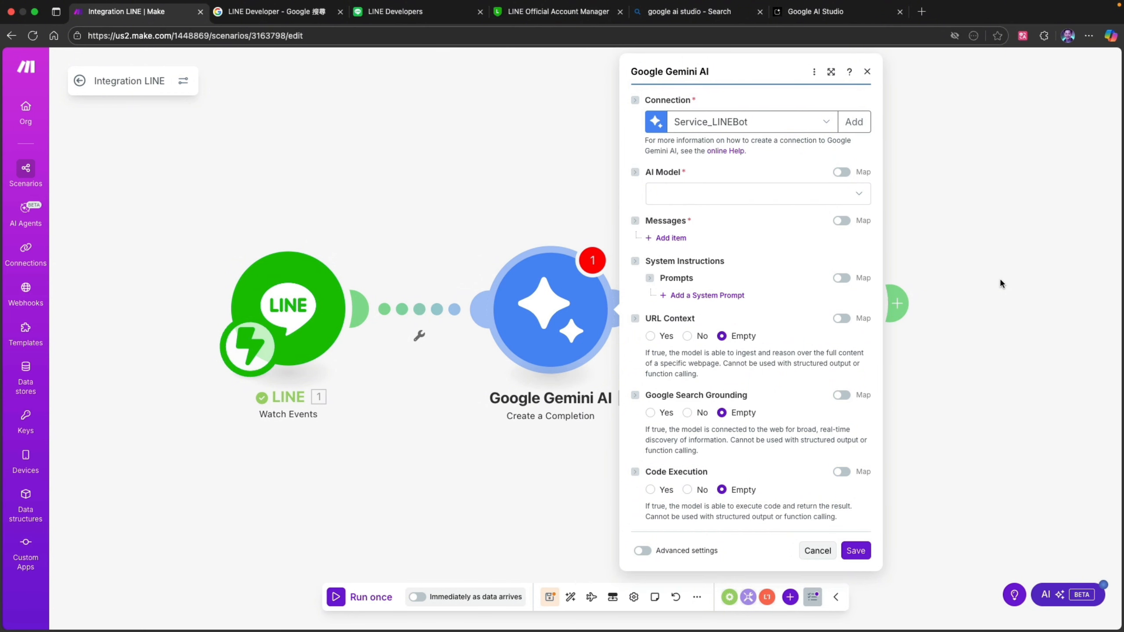
- Keep the Service_LINEBot connection and set the AI model to Gemini 2.5 Pro
{"action": "left_click", "coordinate": [785, 128]}
{"action": "left_click", "coordinate": [760, 140]}
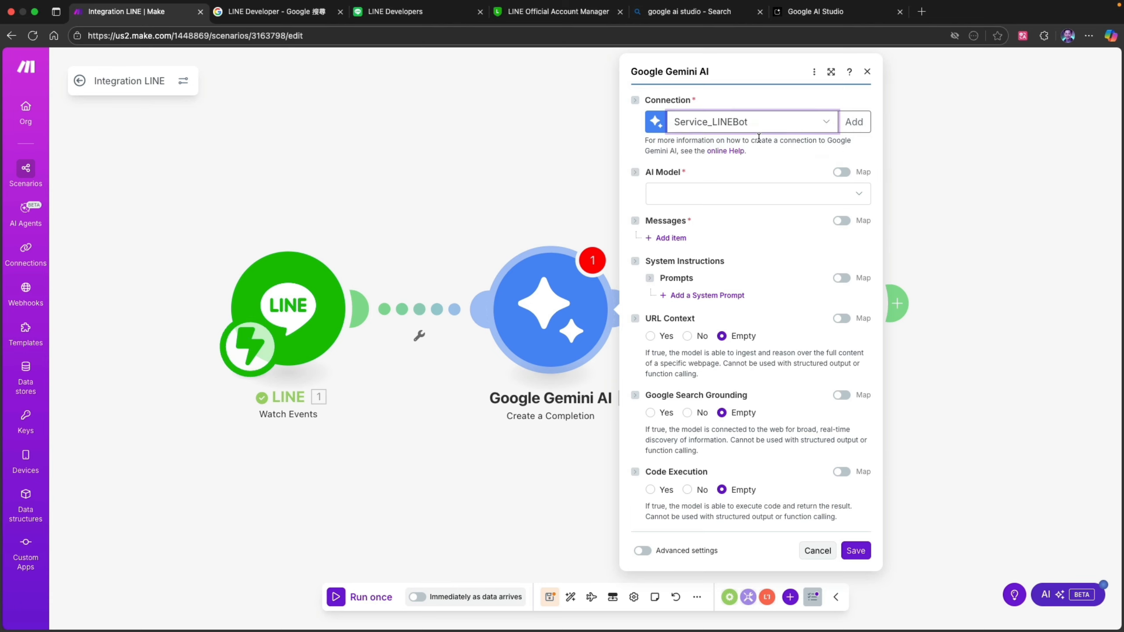
{"action": "left_click", "coordinate": [744, 194]}
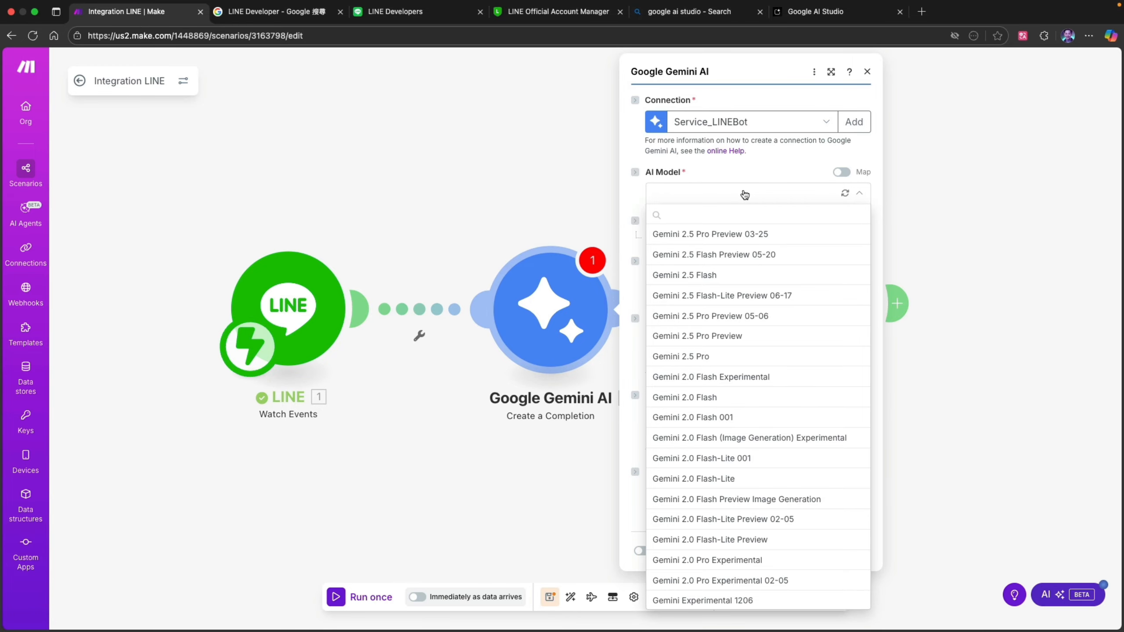
{"action": "left_click", "coordinate": [731, 356]}
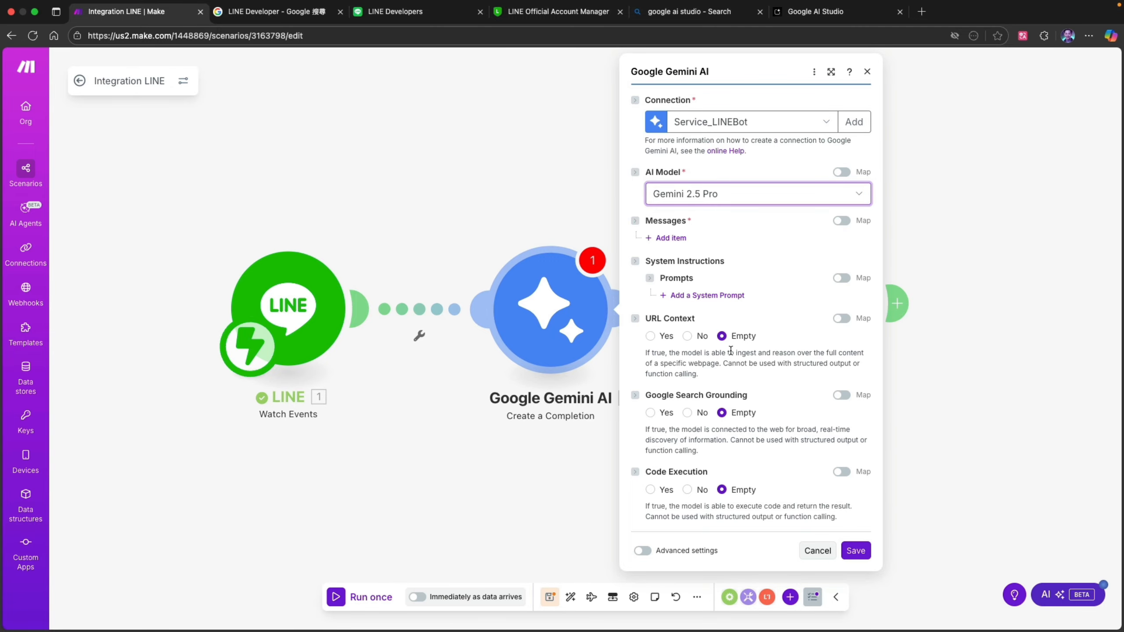
- Add a message item to the Gemini module and set its role to User
{"action": "left_click", "coordinate": [674, 239]}
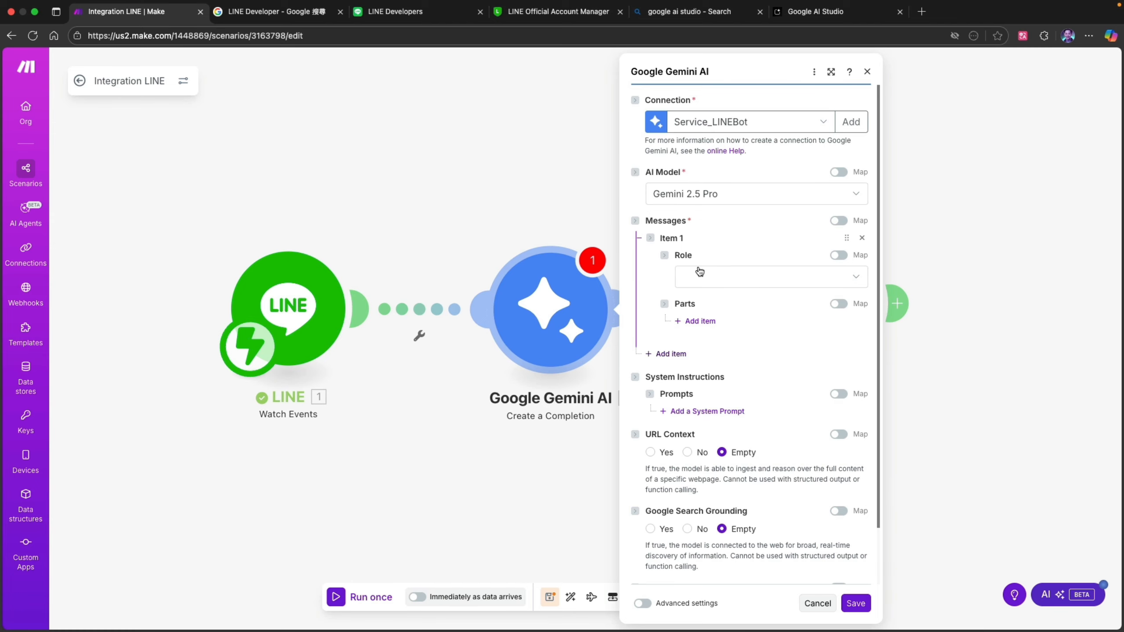
{"action": "left_click", "coordinate": [708, 277]}
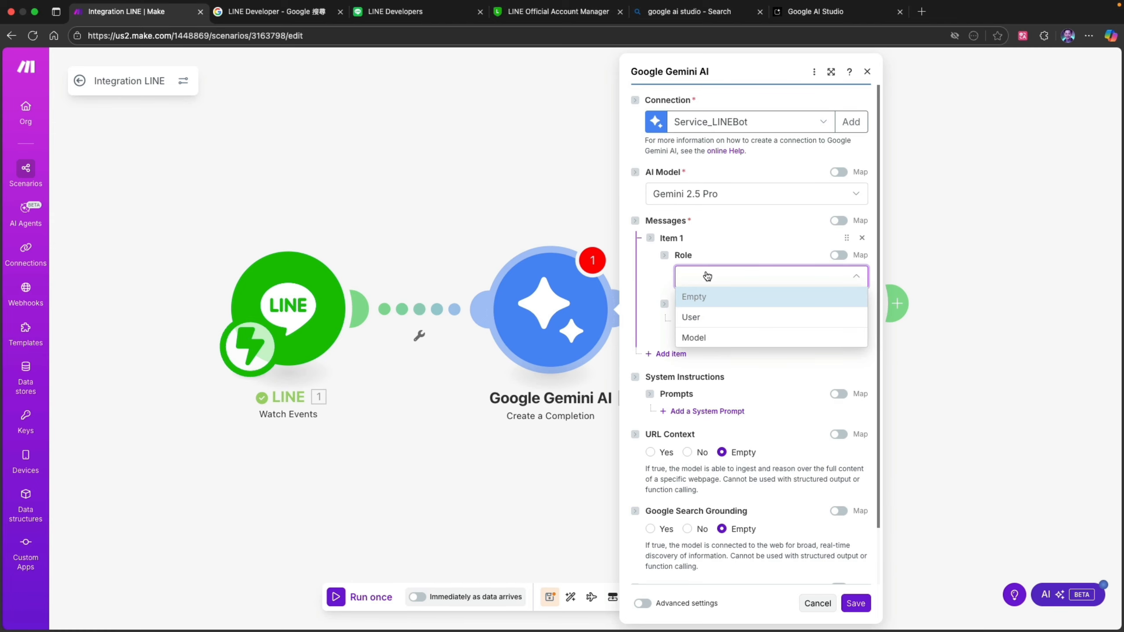
{"action": "left_click", "coordinate": [699, 317]}
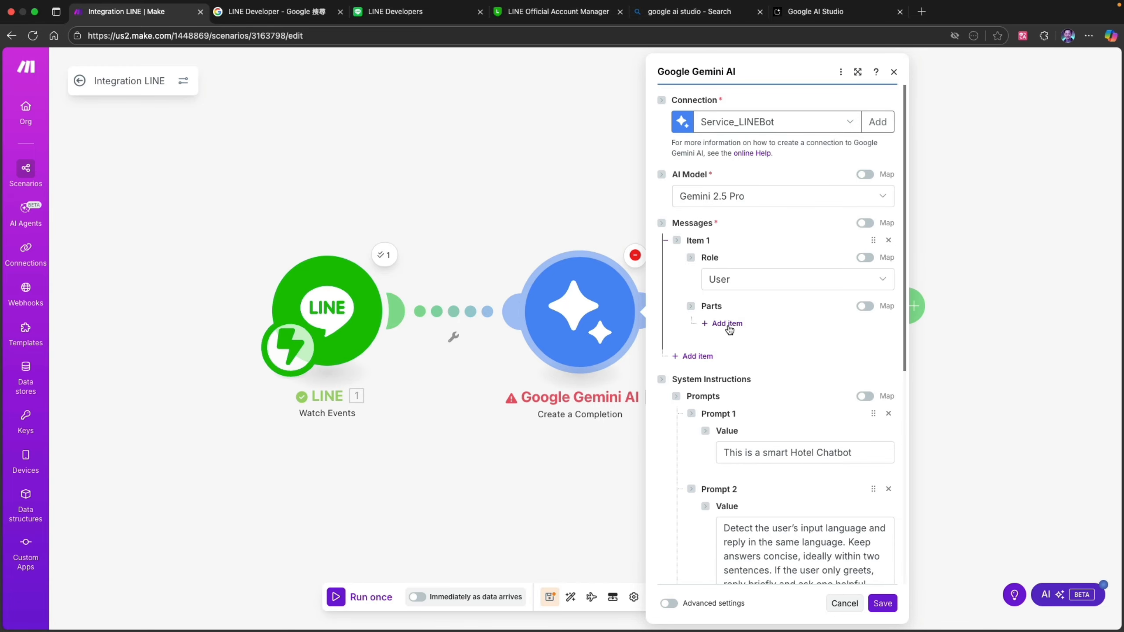
- Add a part to the Gemini module's user message and set its message type to Text
{"action": "left_click", "coordinate": [727, 326]}
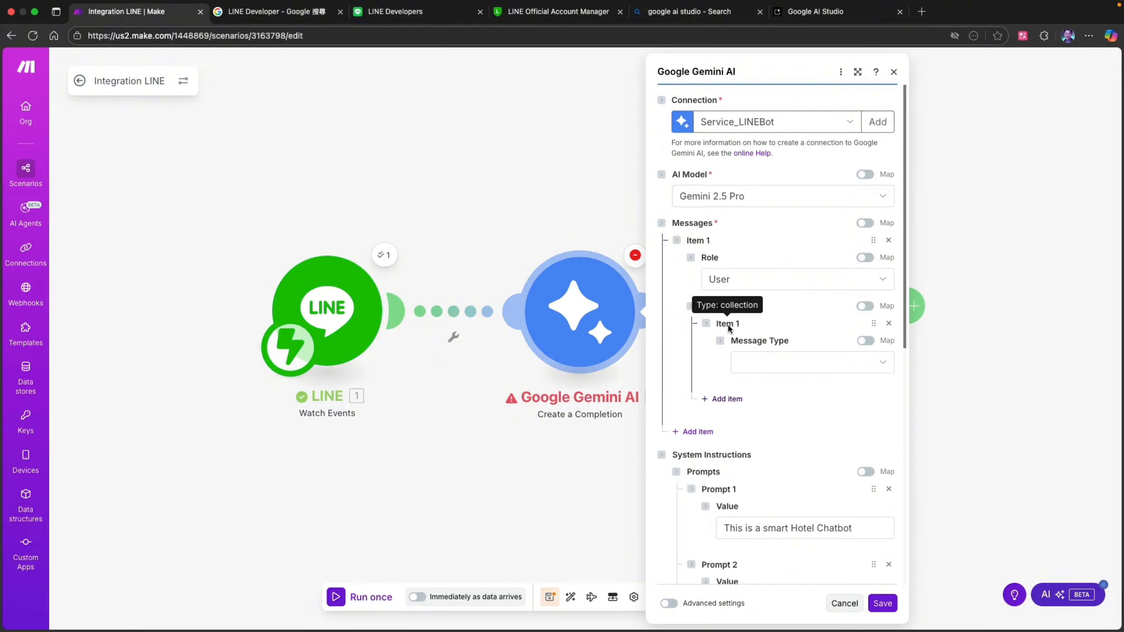
{"action": "left_click", "coordinate": [791, 370]}
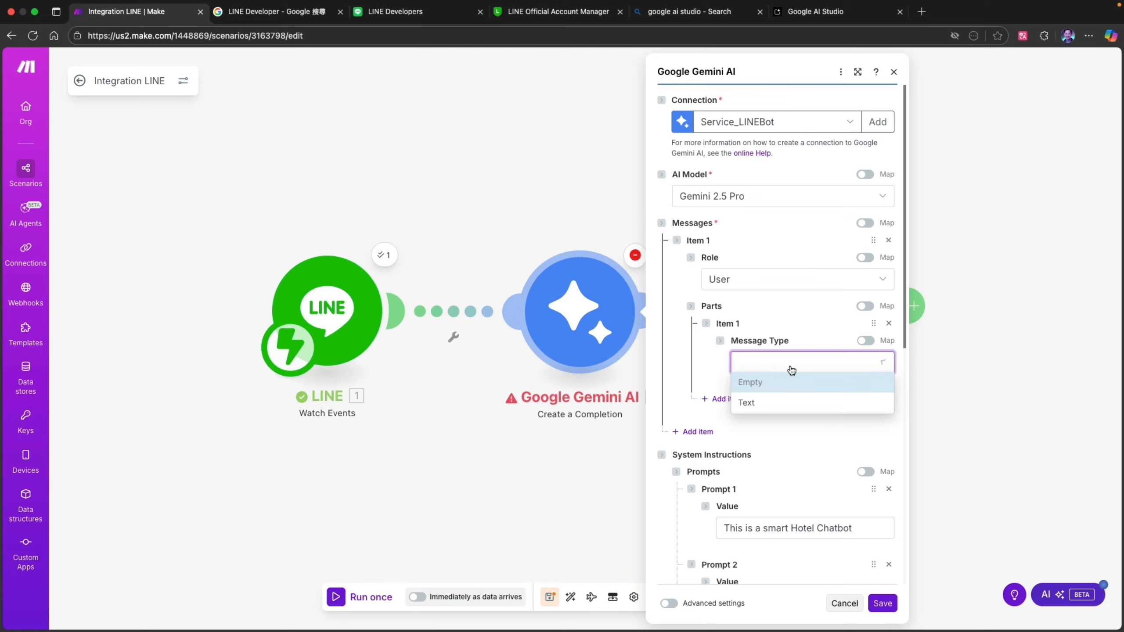
{"action": "left_click", "coordinate": [771, 400]}
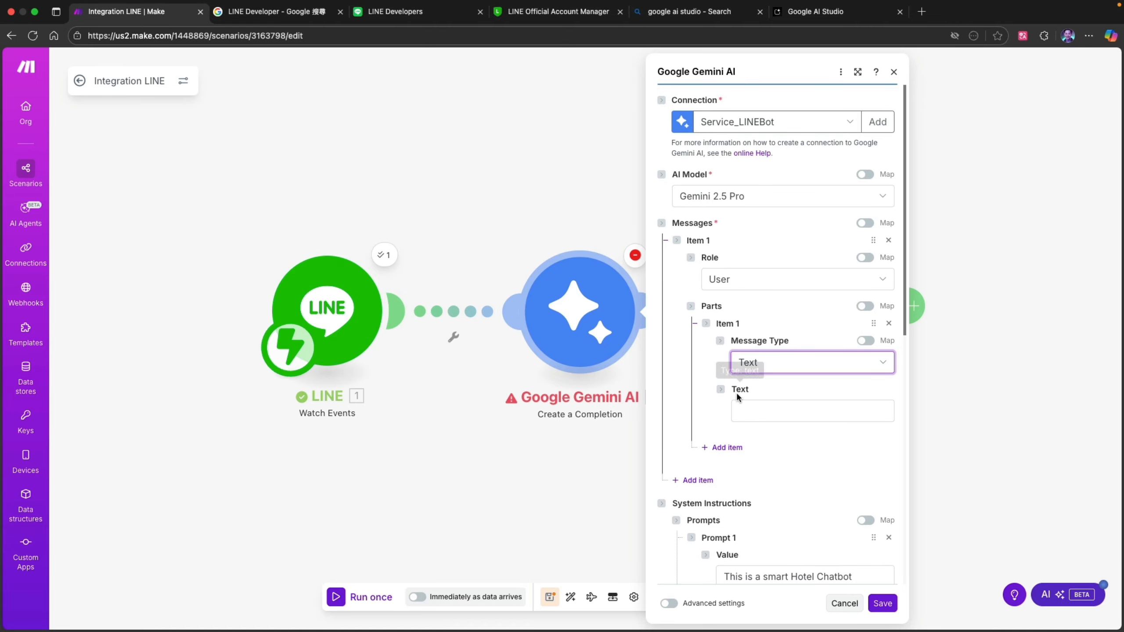
- Map the part's text to Message Text from the LINE Watch Events data and save the Gemini module
{"action": "left_click", "coordinate": [765, 408]}
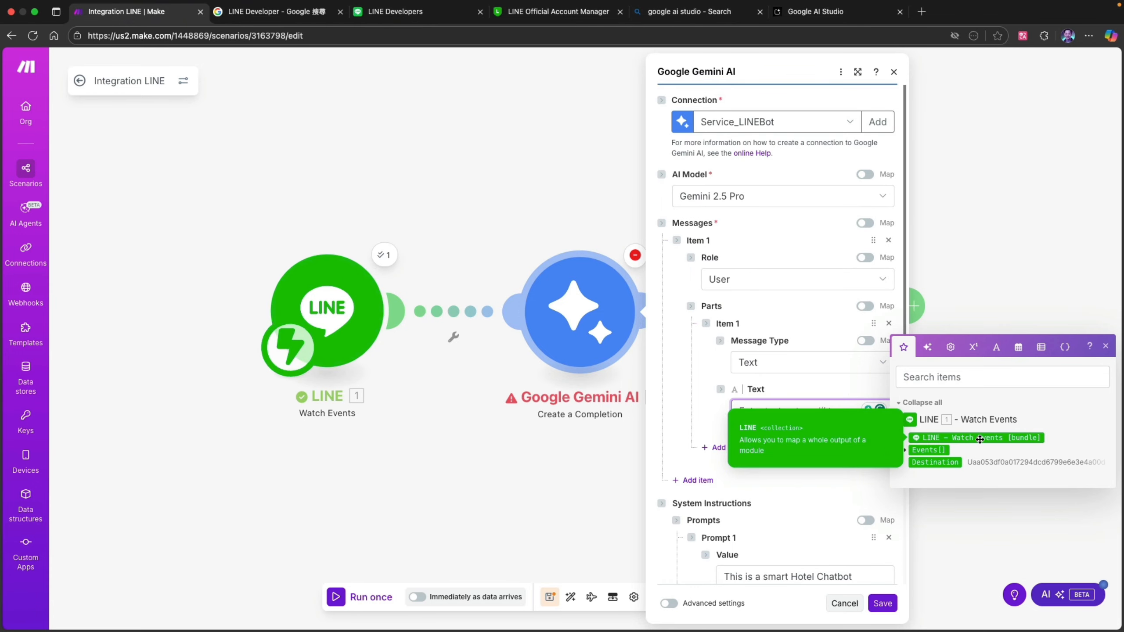
{"action": "left_click", "coordinate": [904, 450]}
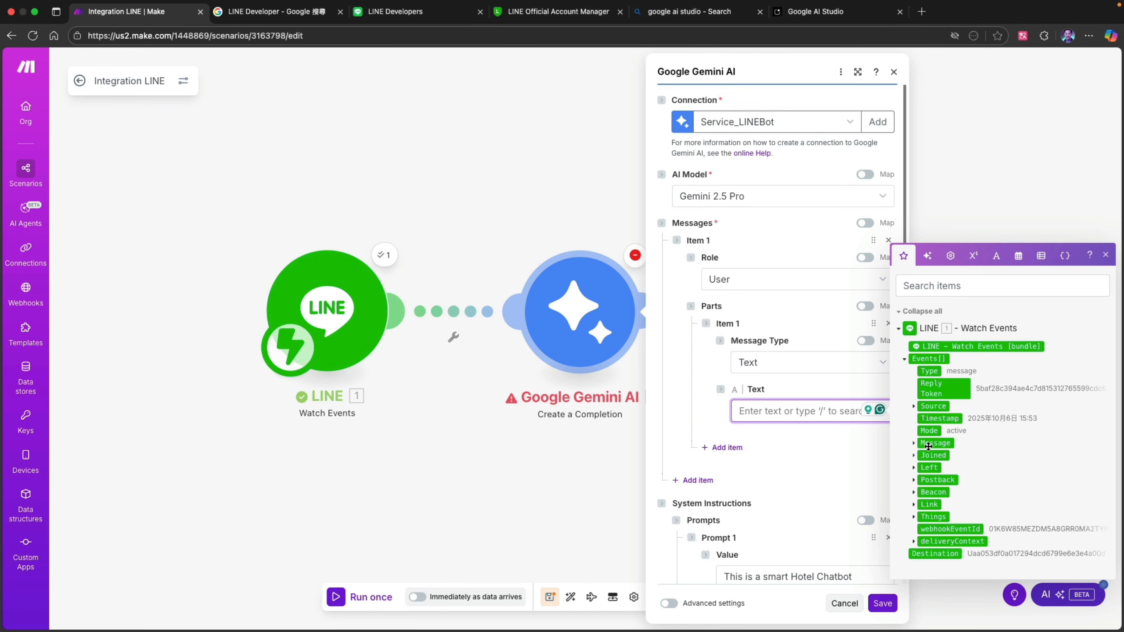
{"action": "left_click", "coordinate": [913, 444]}
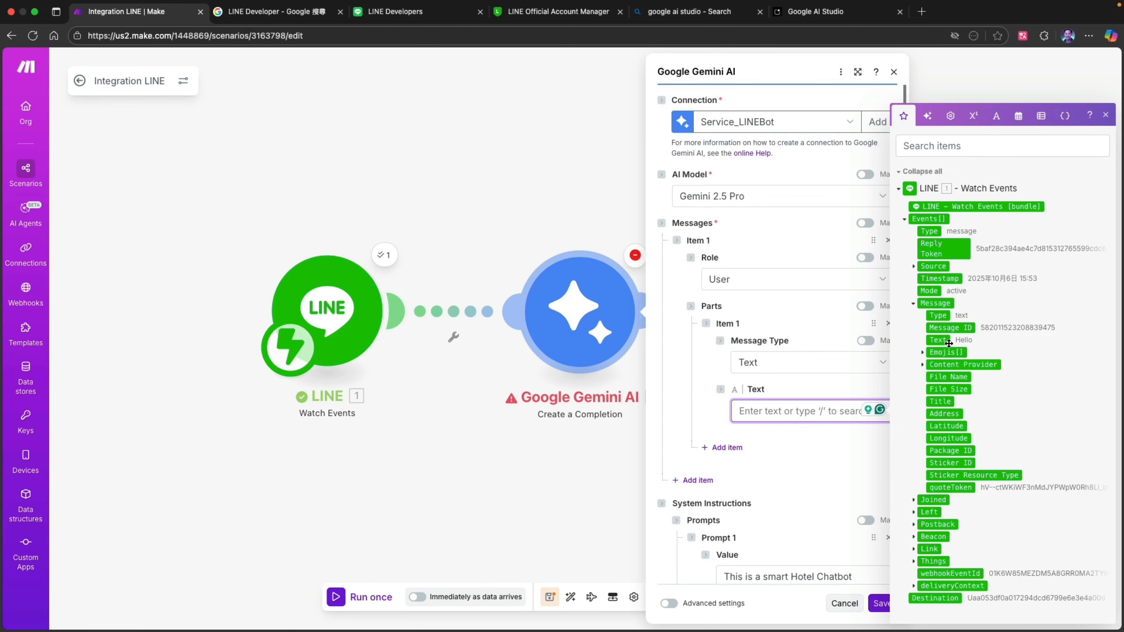
{"action": "left_click", "coordinate": [939, 340]}
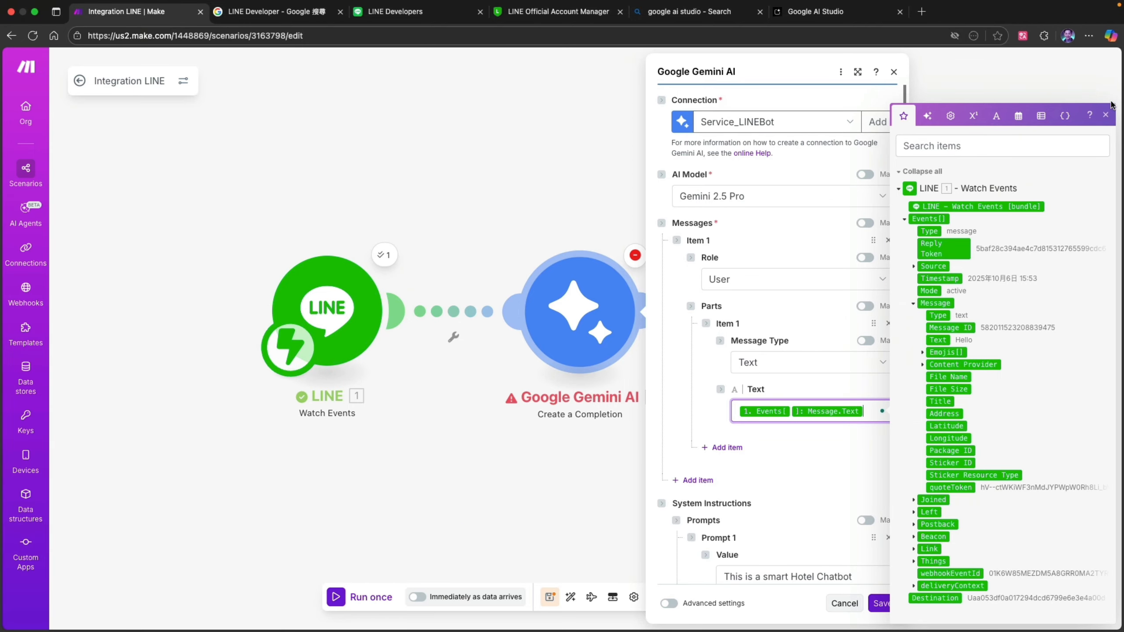
{"action": "left_click", "coordinate": [1105, 115]}
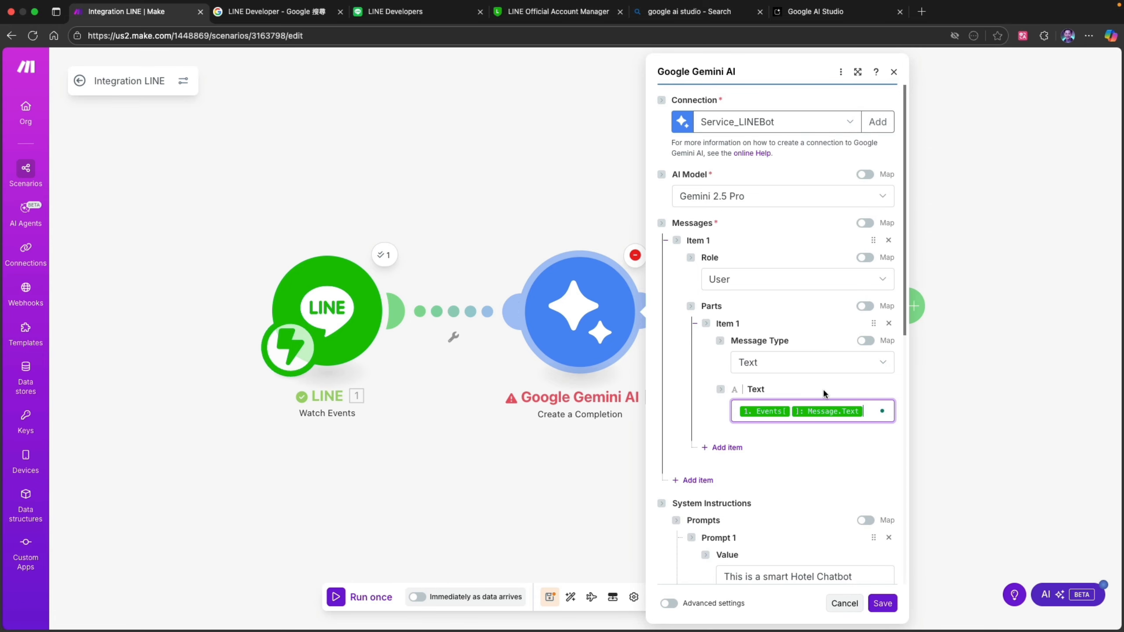
{"action": "left_click", "coordinate": [888, 602]}
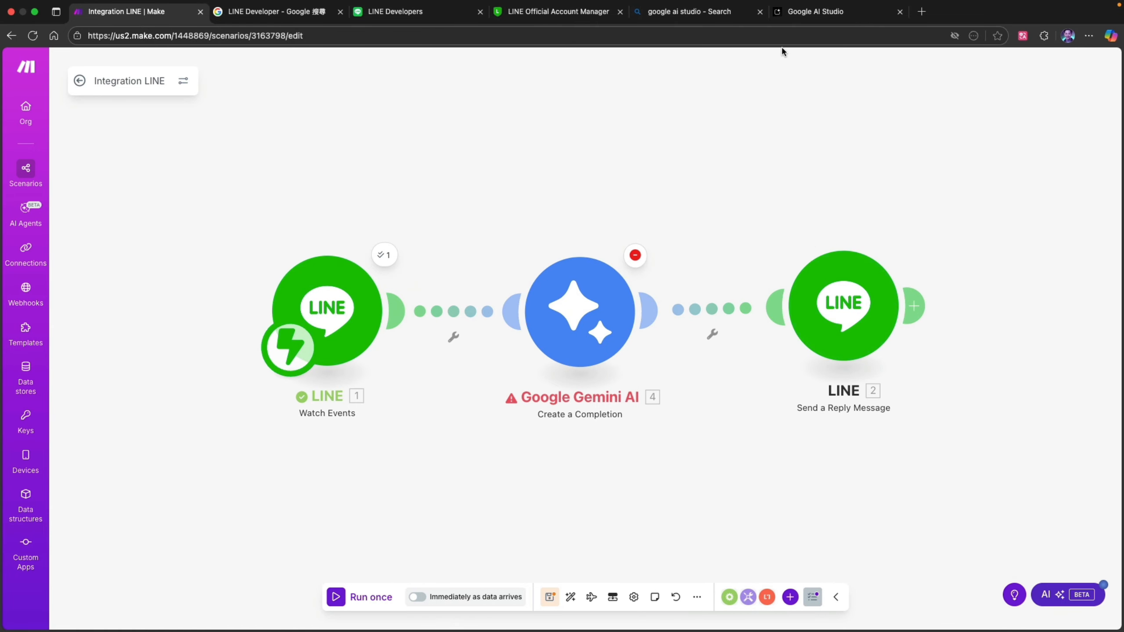
{"action": "left_click", "coordinate": [739, 8]}
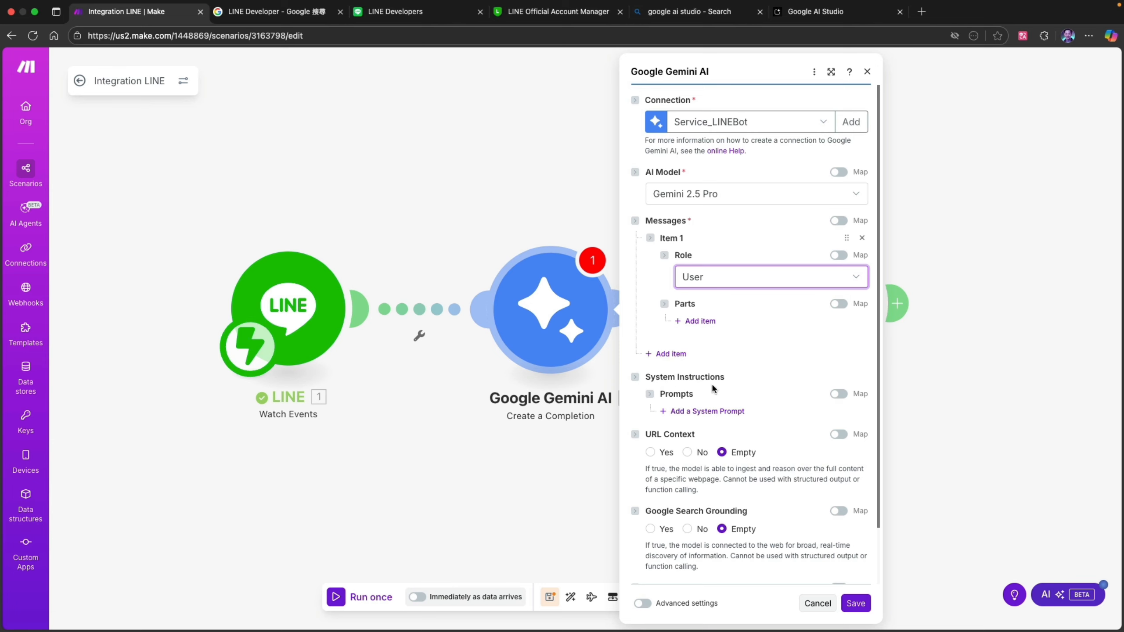
- Add a first system prompt to the Gemini module reading "This is a smart Hotel Chatbot"
{"action": "left_click", "coordinate": [689, 413]}
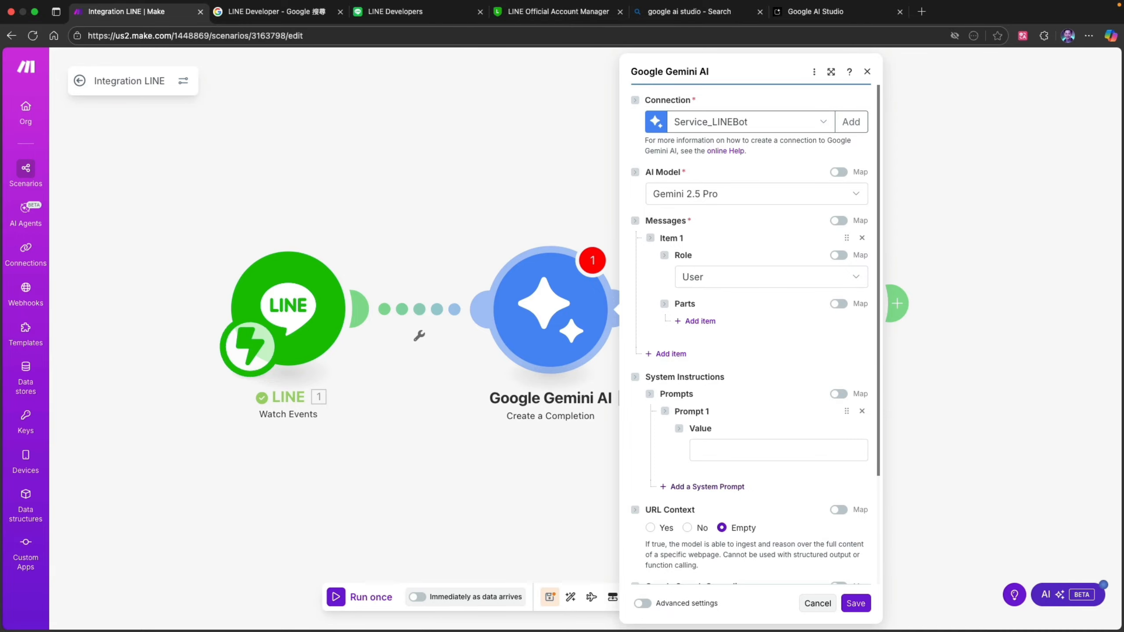
{"action": "key", "text": "super+Tab"}
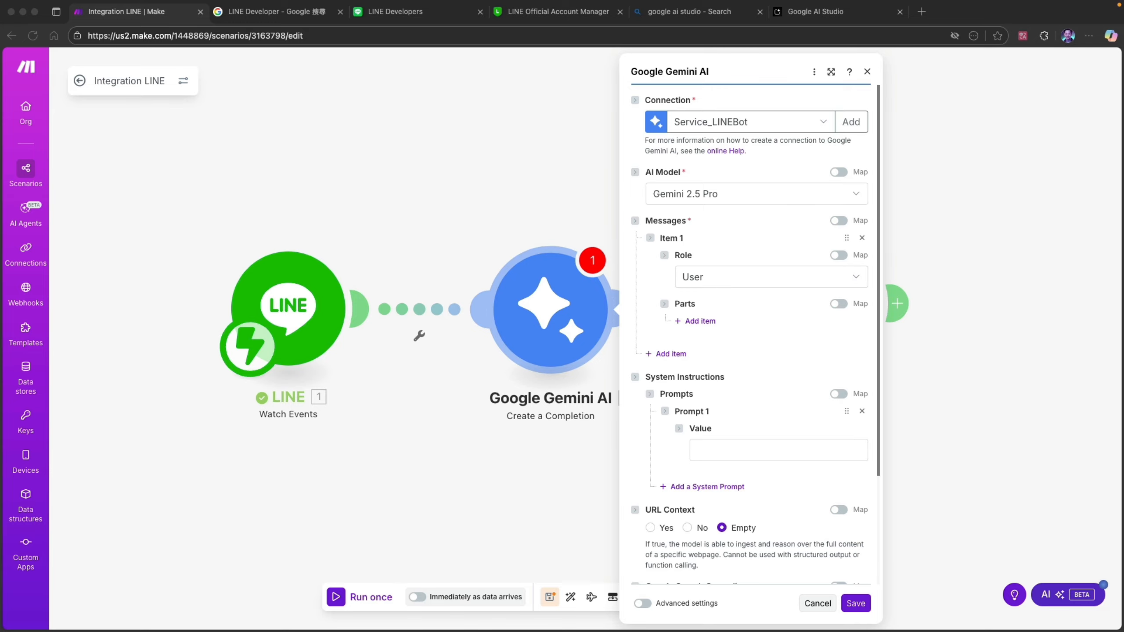
{"action": "left_click", "coordinate": [732, 445]}
{"action": "left_click", "coordinate": [713, 454]}
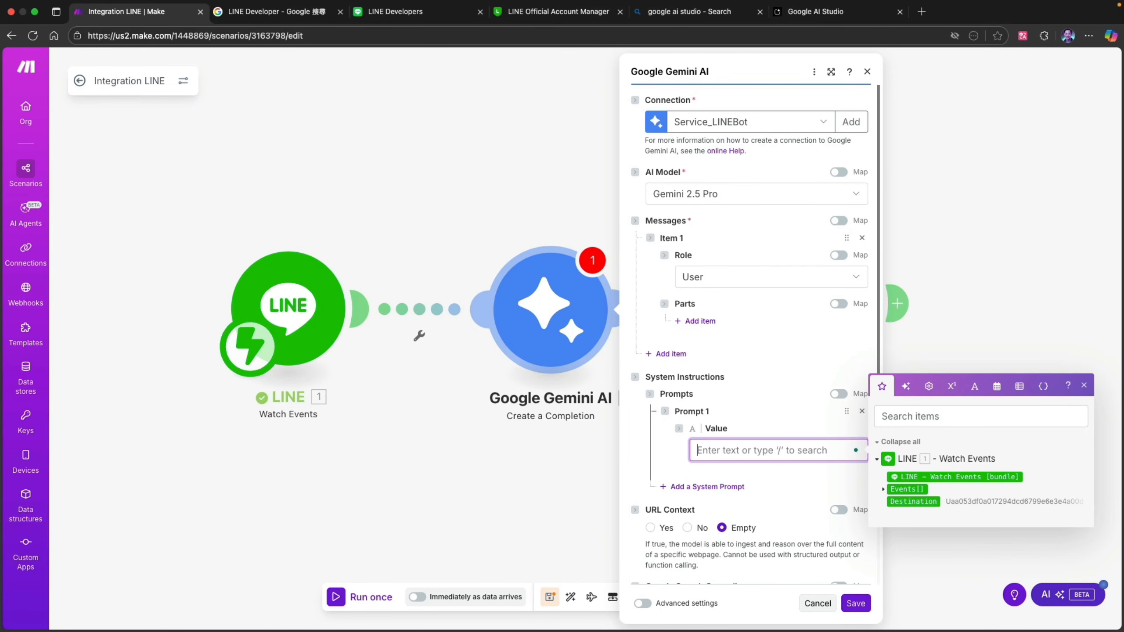
{"action": "type", "text": "R"}
{"action": "type", "text": "his "}
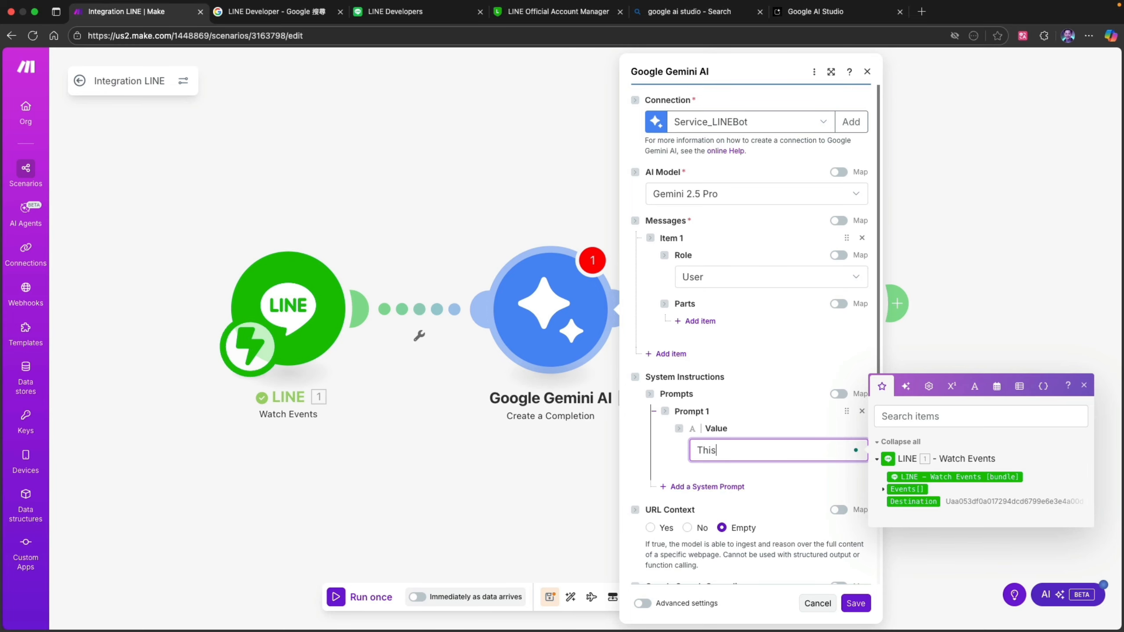
{"action": "type", "text": "is a smart Hotel Chatbot"}
{"action": "key", "text": "Return"}
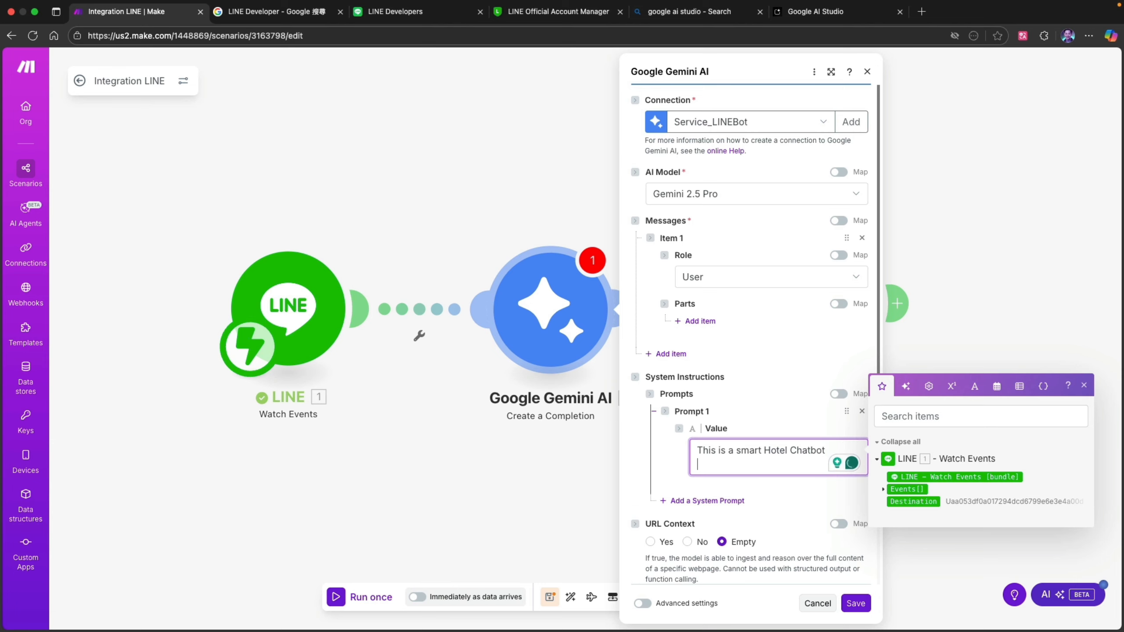
{"action": "key", "text": "BackSpace"}
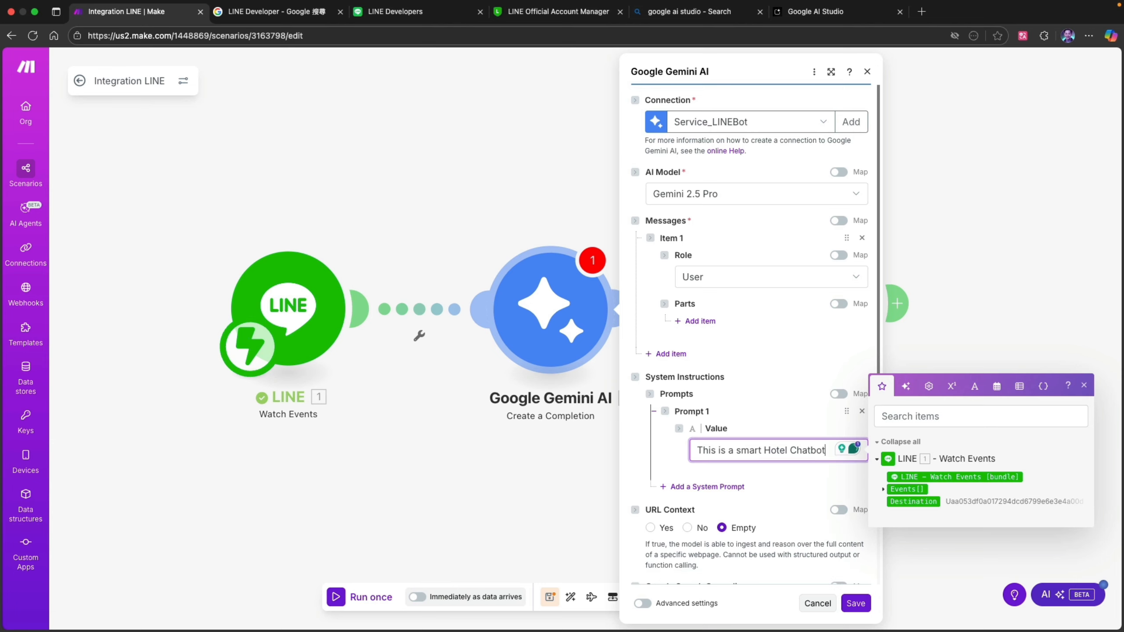
- Add a second system prompt, paste the reply-language, conciseness, greeting and Taipei hotel context instructions into it, and save the Gemini module
{"action": "left_click", "coordinate": [699, 487]}
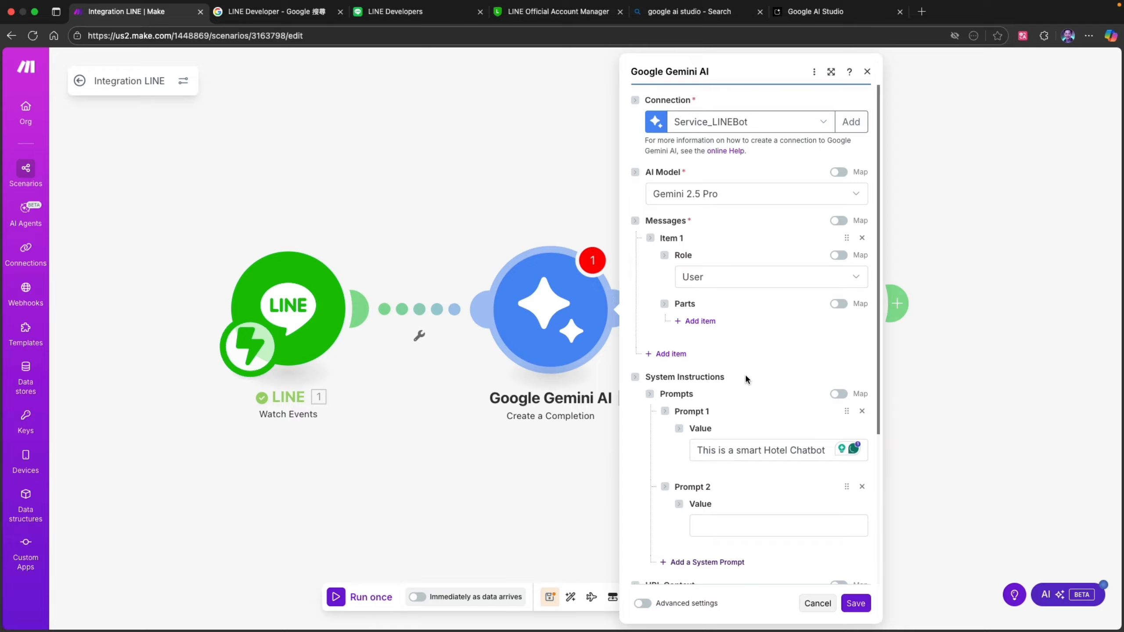
{"action": "scroll", "coordinate": [745, 373], "scroll_direction": "down", "scroll_amount": 5}
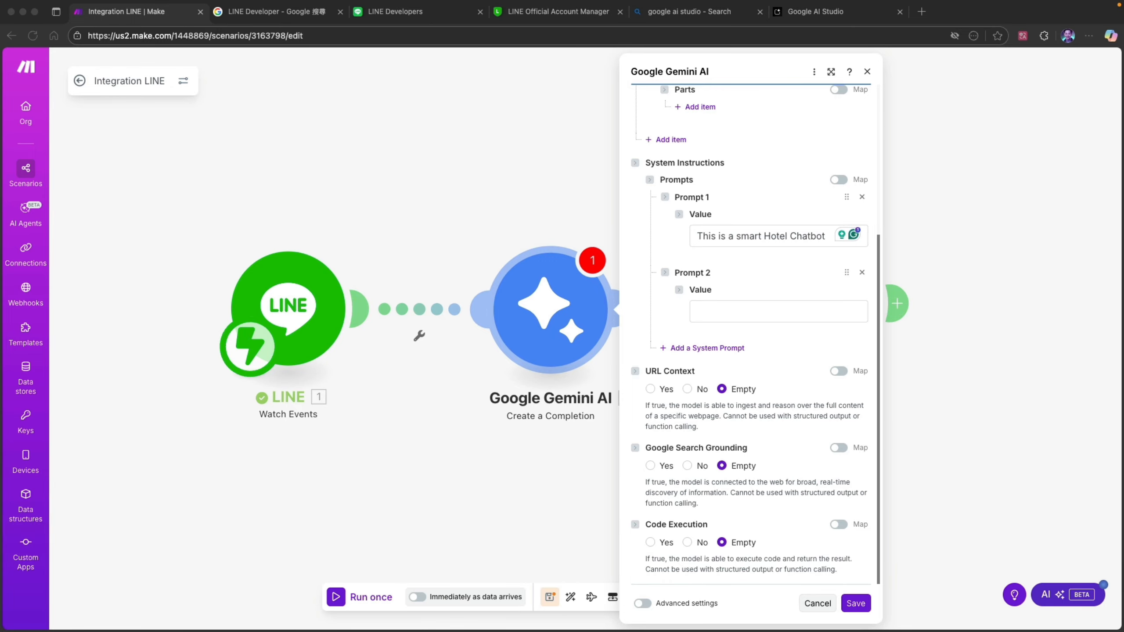
{"action": "left_click", "coordinate": [723, 311]}
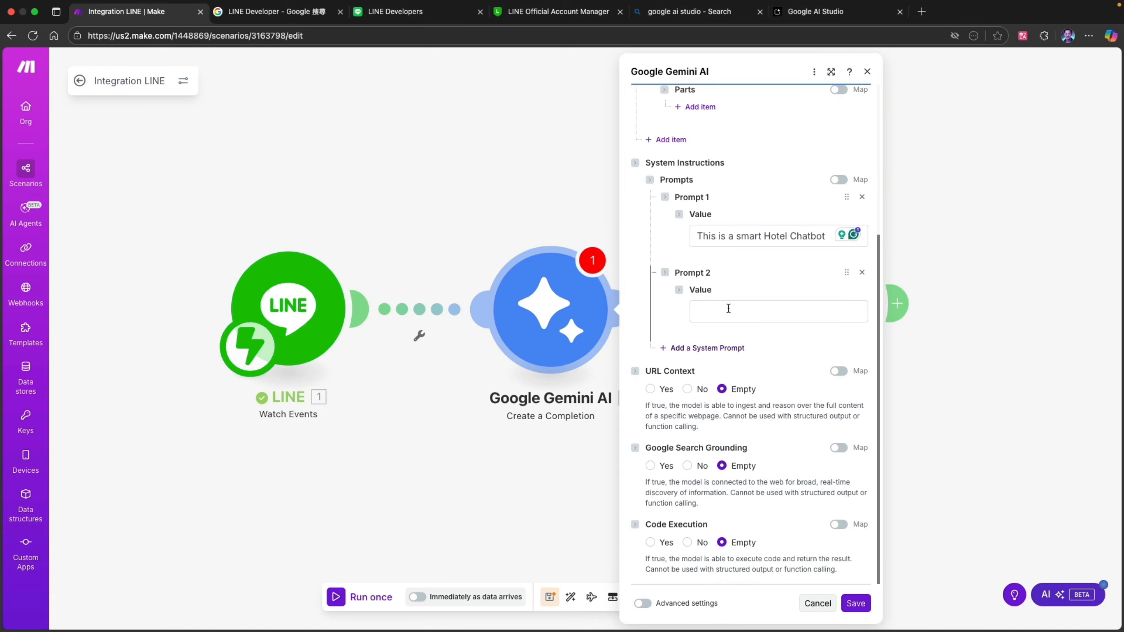
{"action": "type", "text": "\"Detect the user’s input language and reply in the same language.\" \"Keep answers concise, ideally within two sentences.\" \"If the user only greets, reply briefly and ask one helpful hotel service follow up.\" \"Hotel context: This is a smart hotel in Taipei’s Dazhi district. The hotel has 200 rooms, including 100 smart rooms, plus a Chinese restaurant, a Western restaurant, and a buffet restaurant.\""}
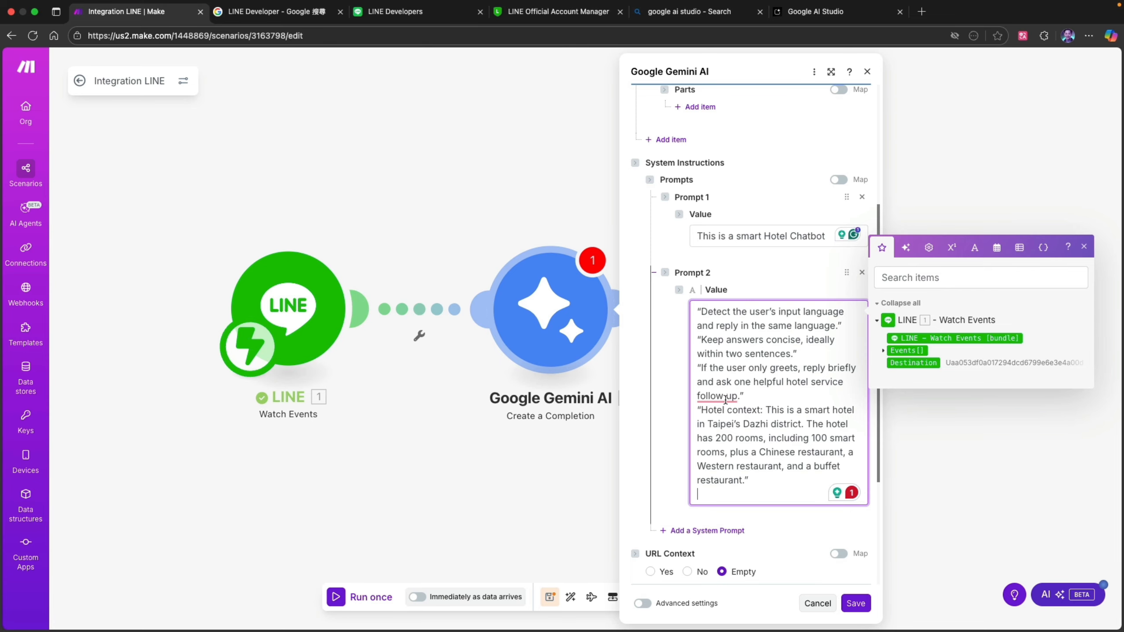
{"action": "key", "text": "BackSpace"}
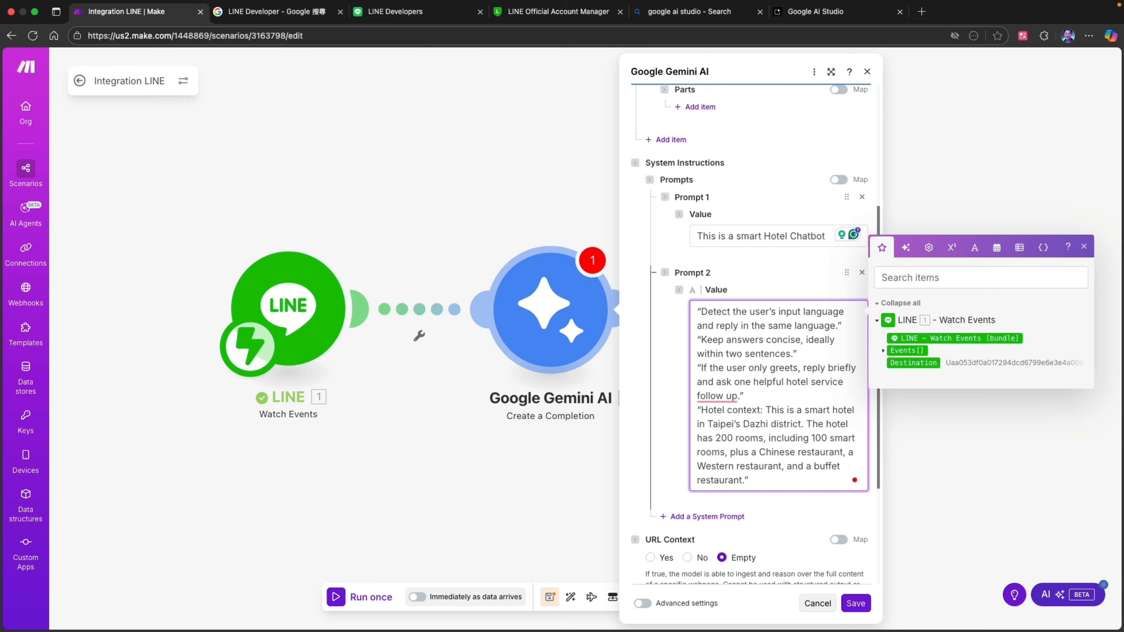
{"action": "scroll", "coordinate": [798, 550], "scroll_direction": "down", "scroll_amount": 3}
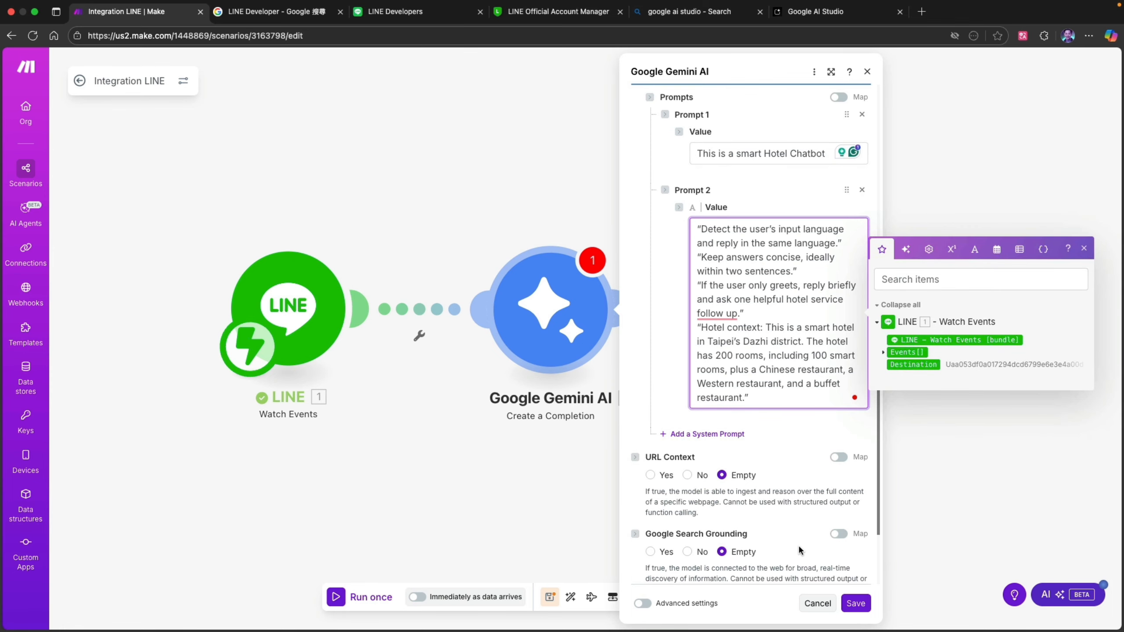
{"action": "scroll", "coordinate": [798, 550], "scroll_direction": "down", "scroll_amount": 3}
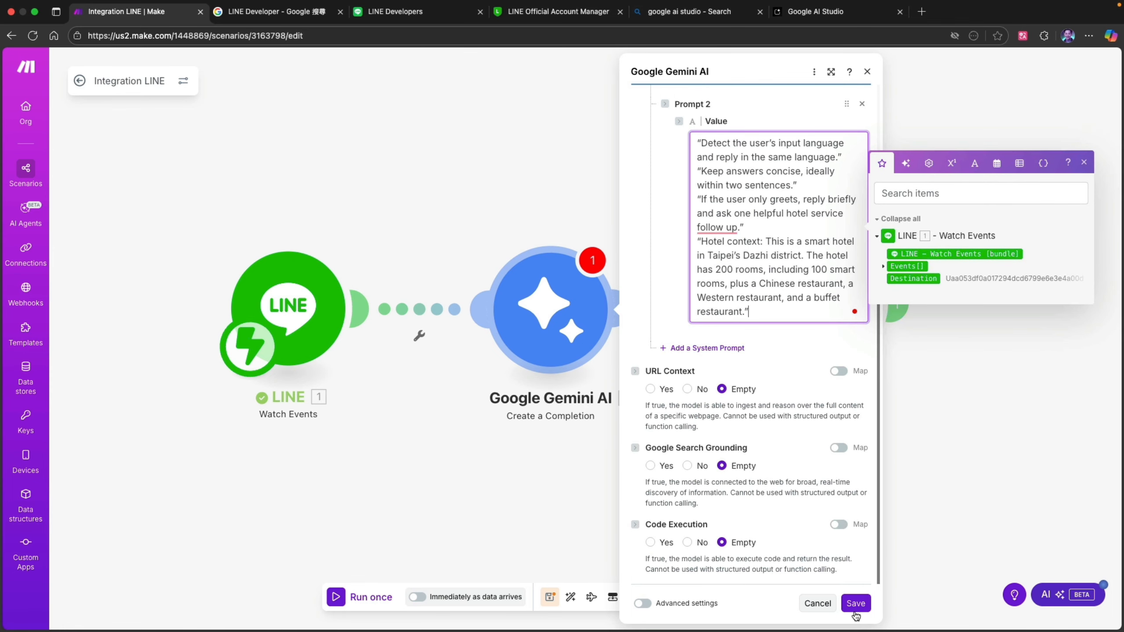
{"action": "left_click", "coordinate": [855, 602]}
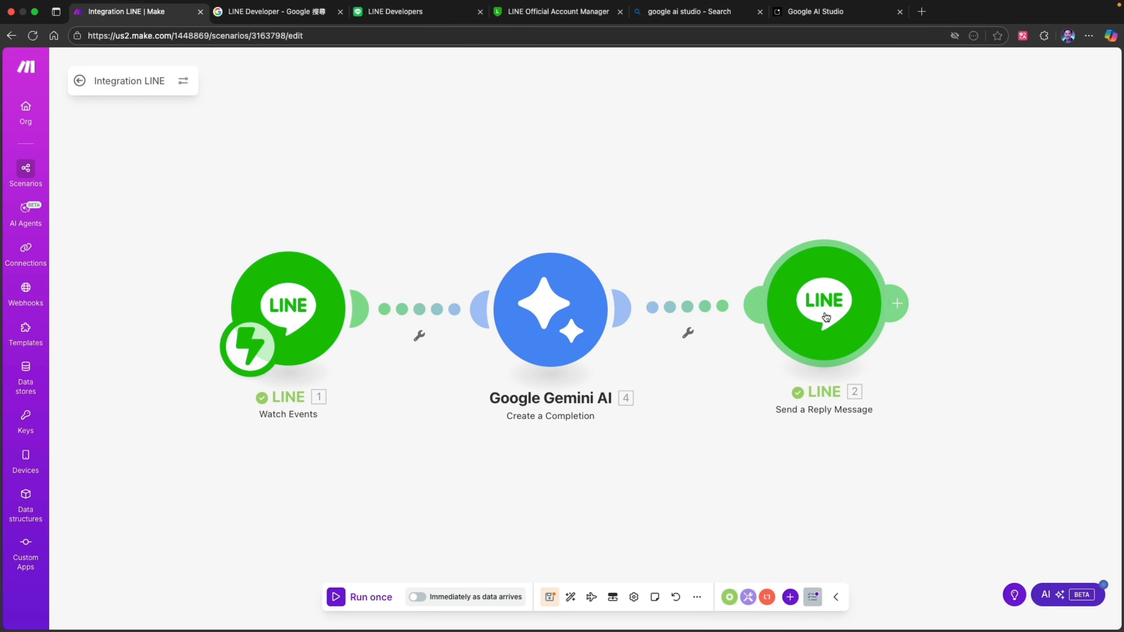
- Replace the text in the LINE Send a Reply Message module with the Gemini completion's Result and save the module
{"action": "scroll", "coordinate": [793, 321], "scroll_direction": "right", "scroll_amount": 5}
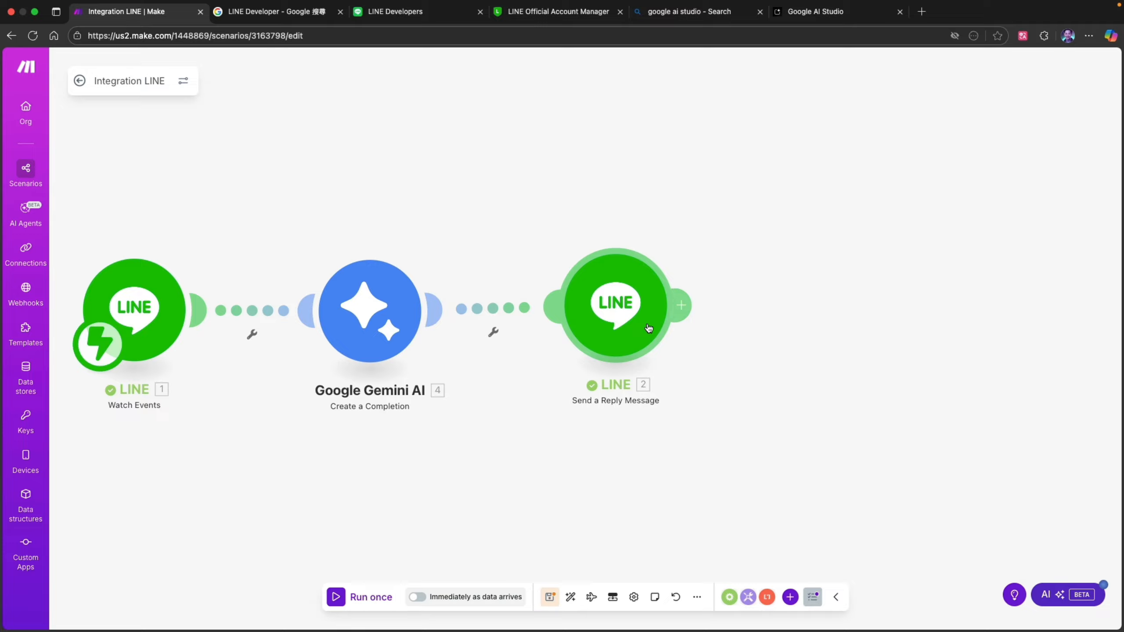
{"action": "left_click", "coordinate": [649, 328]}
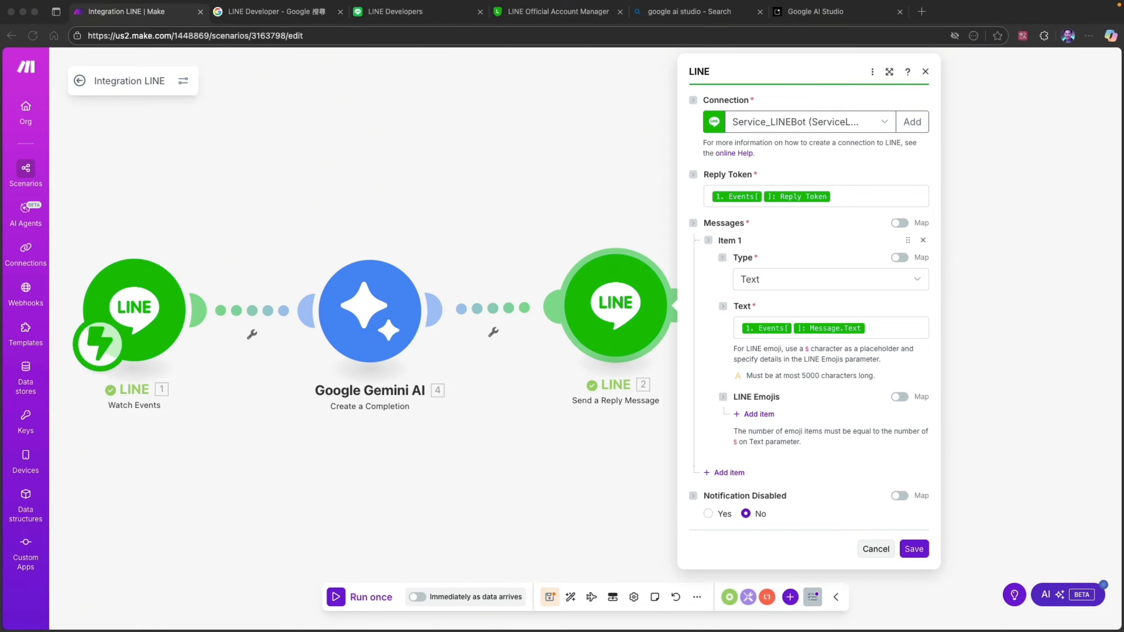
{"action": "left_click", "coordinate": [886, 323]}
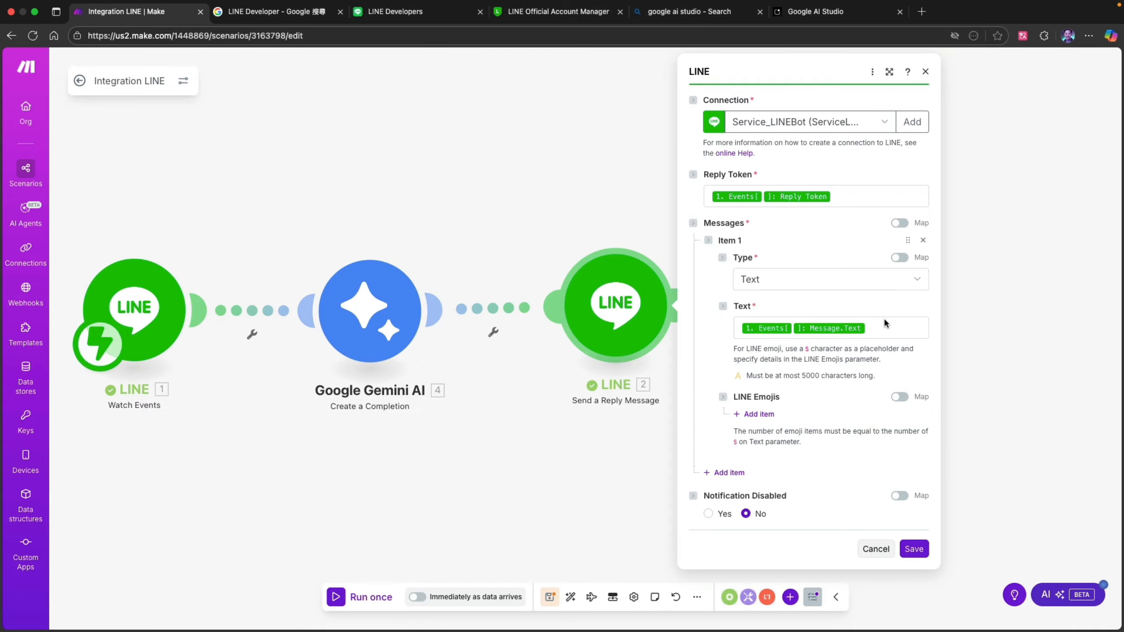
{"action": "left_click", "coordinate": [870, 328]}
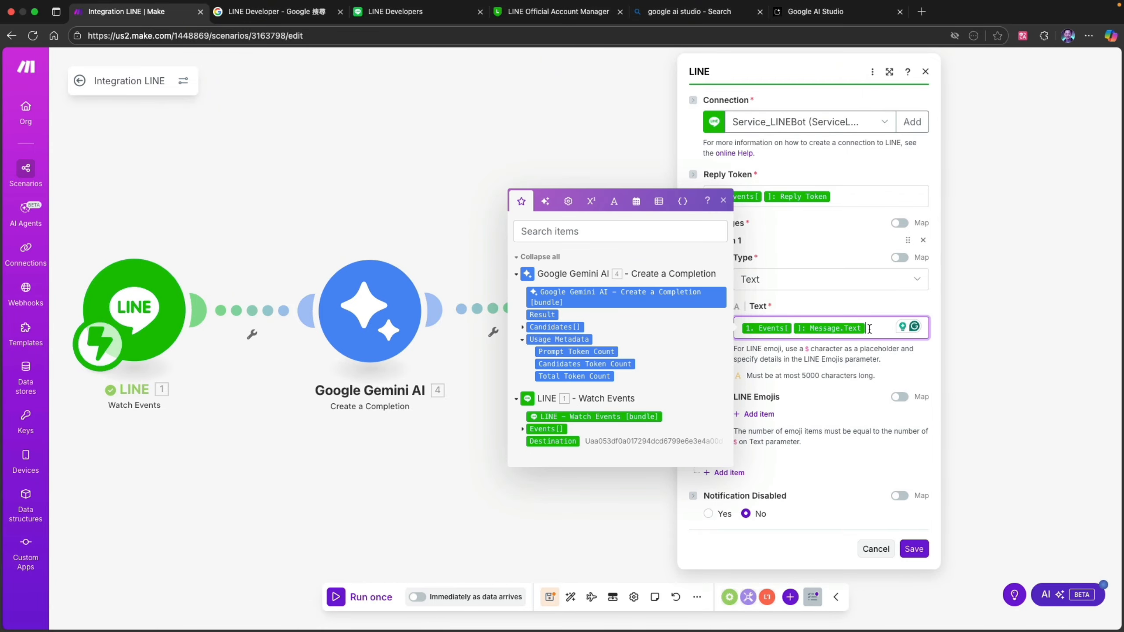
{"action": "key", "text": "BackSpace"}
{"action": "key", "text": "BackSpace"}
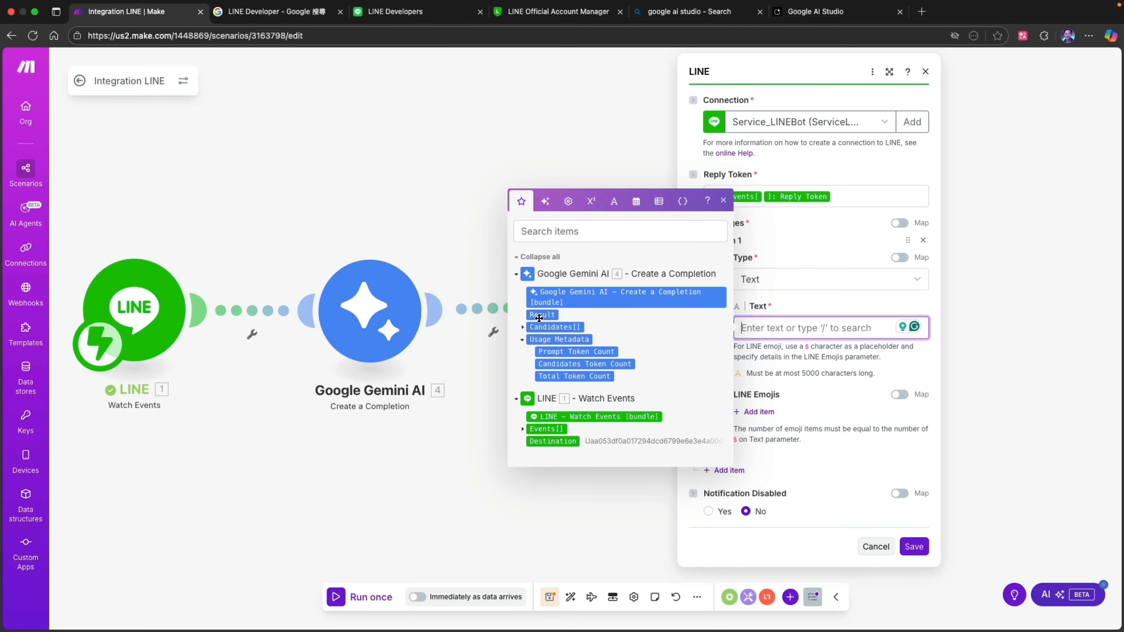
{"action": "mouse_move", "coordinate": [539, 318]}
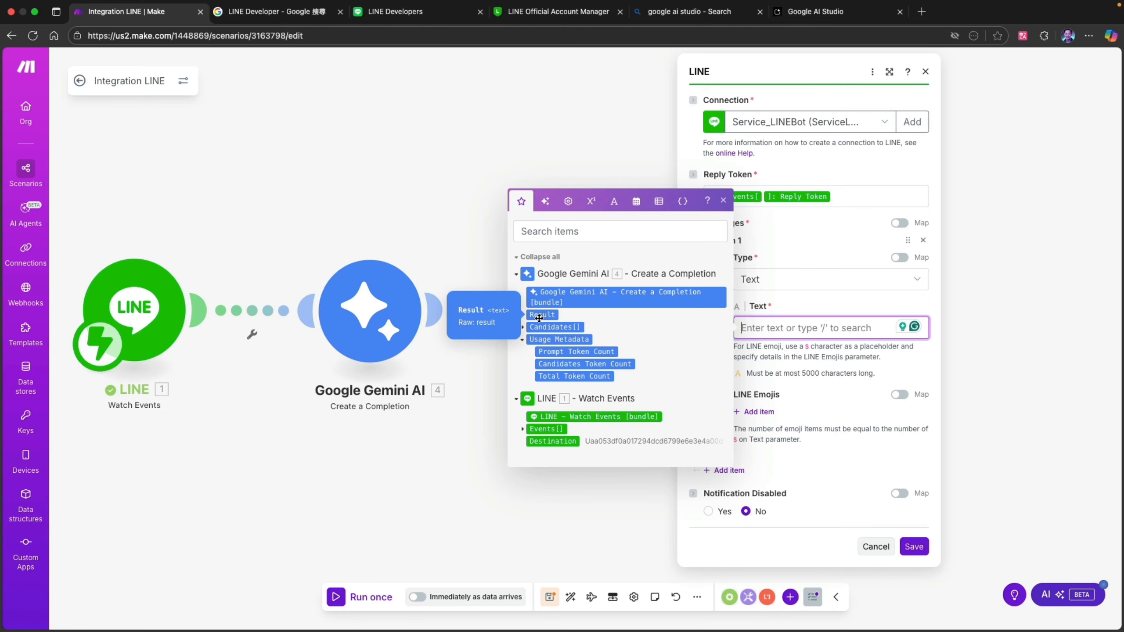
{"action": "left_click", "coordinate": [539, 314]}
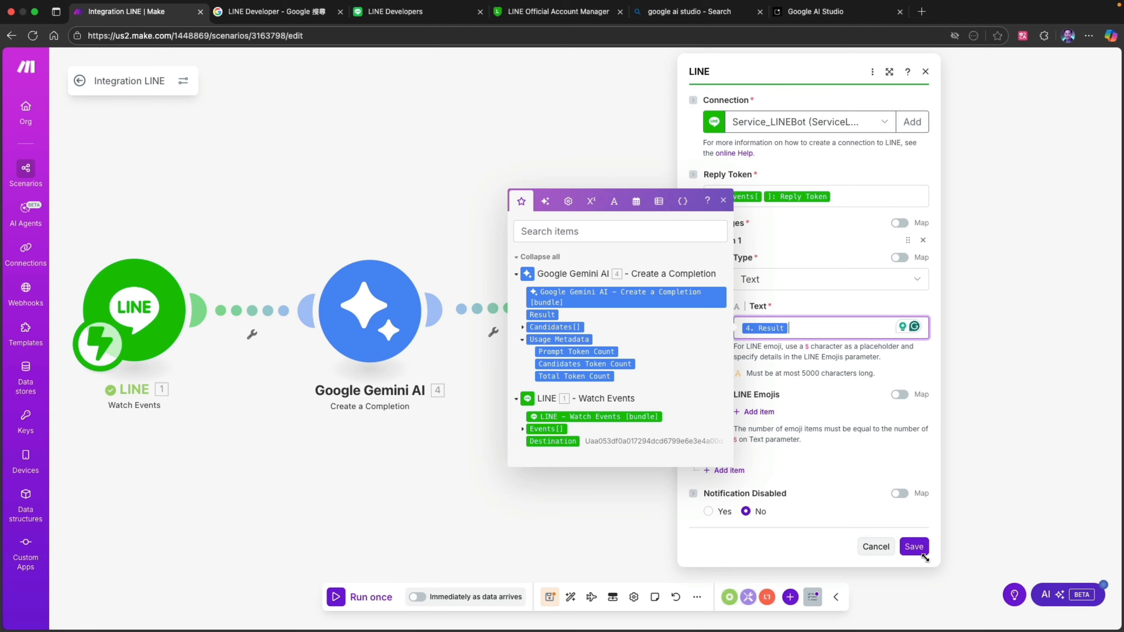
{"action": "left_click", "coordinate": [914, 549]}
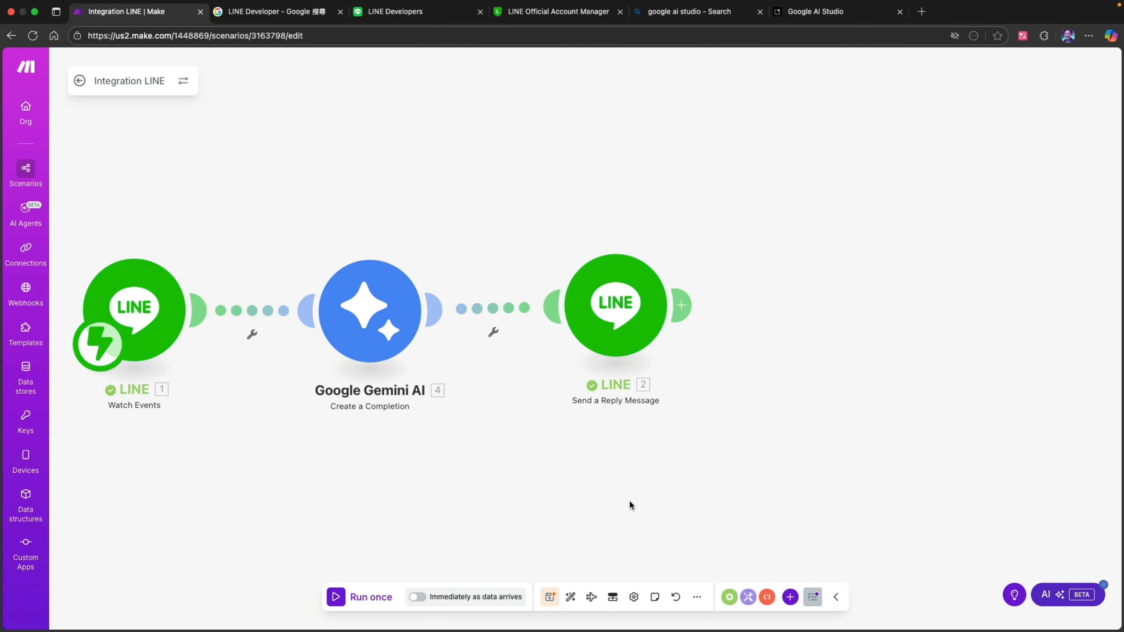
- Save the Integration LINE scenario
{"action": "left_click", "coordinate": [550, 598]}
{"action": "scroll", "coordinate": [498, 469], "scroll_direction": "left", "scroll_amount": 3}
{"action": "scroll", "coordinate": [498, 469], "scroll_direction": "down", "scroll_amount": 2}
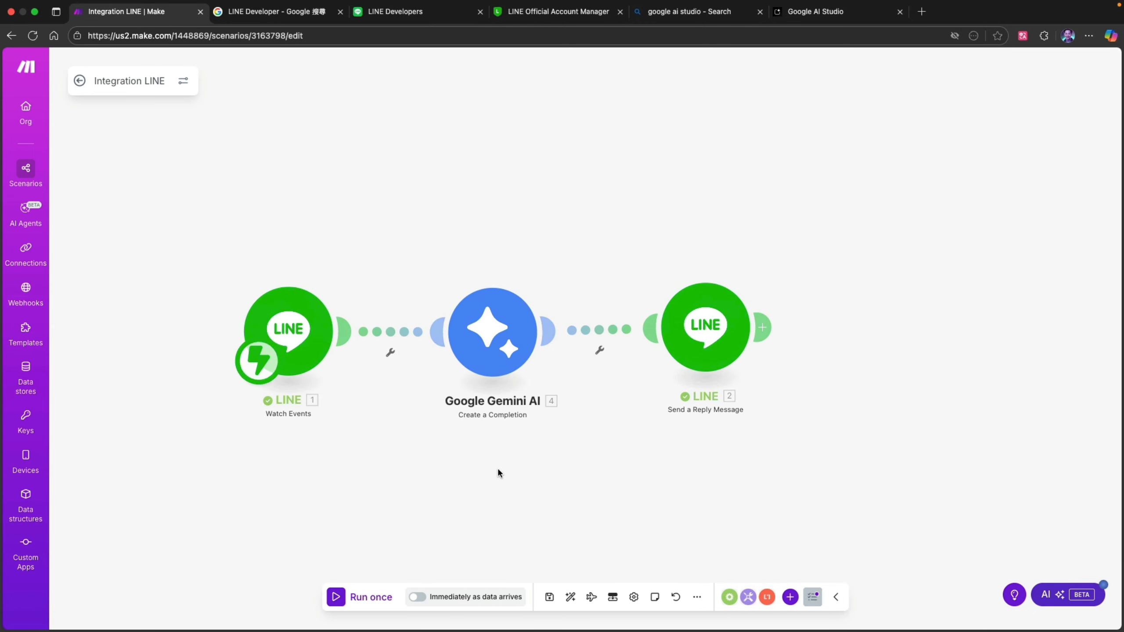
{"action": "scroll", "coordinate": [592, 413], "scroll_direction": "up", "scroll_amount": 3}
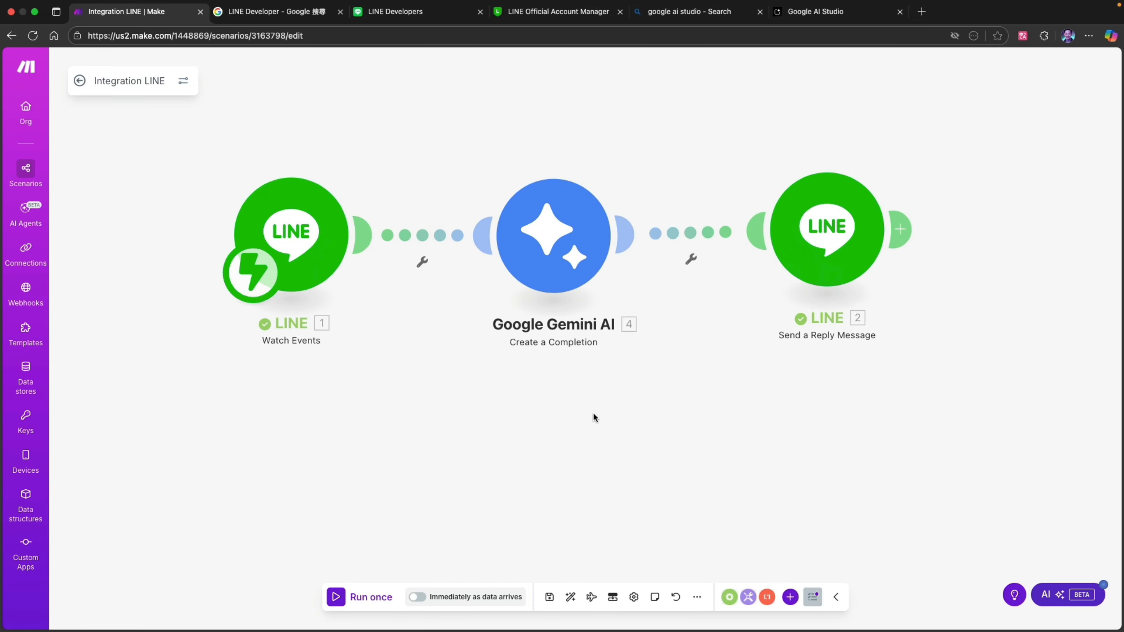
- Take the browser window out of full screen and place the ServiceLINEBot chat window beside the scenario
{"action": "scroll", "coordinate": [593, 416], "scroll_direction": "right", "scroll_amount": 2}
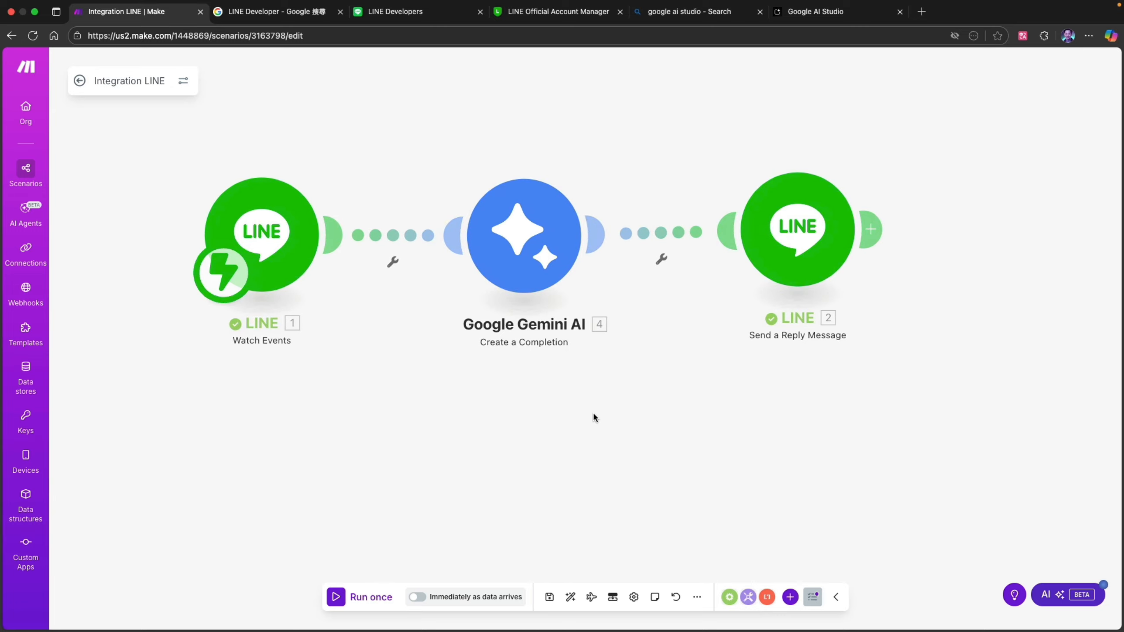
{"action": "scroll", "coordinate": [593, 413], "scroll_direction": "left", "scroll_amount": 1}
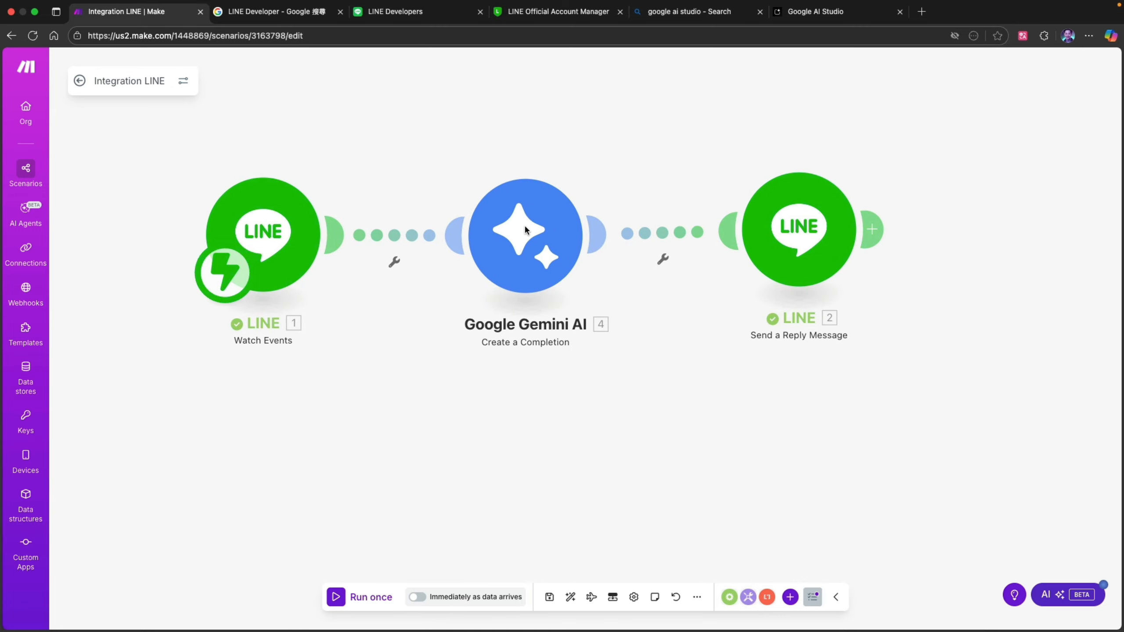
{"action": "mouse_move", "coordinate": [223, 0]}
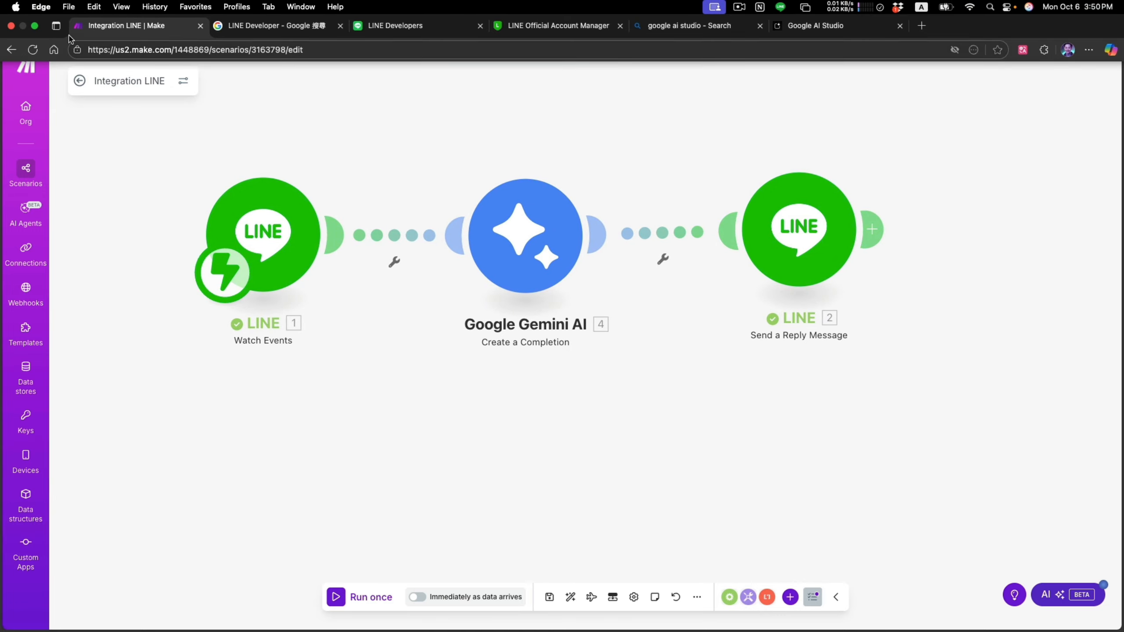
{"action": "left_click", "coordinate": [33, 26]}
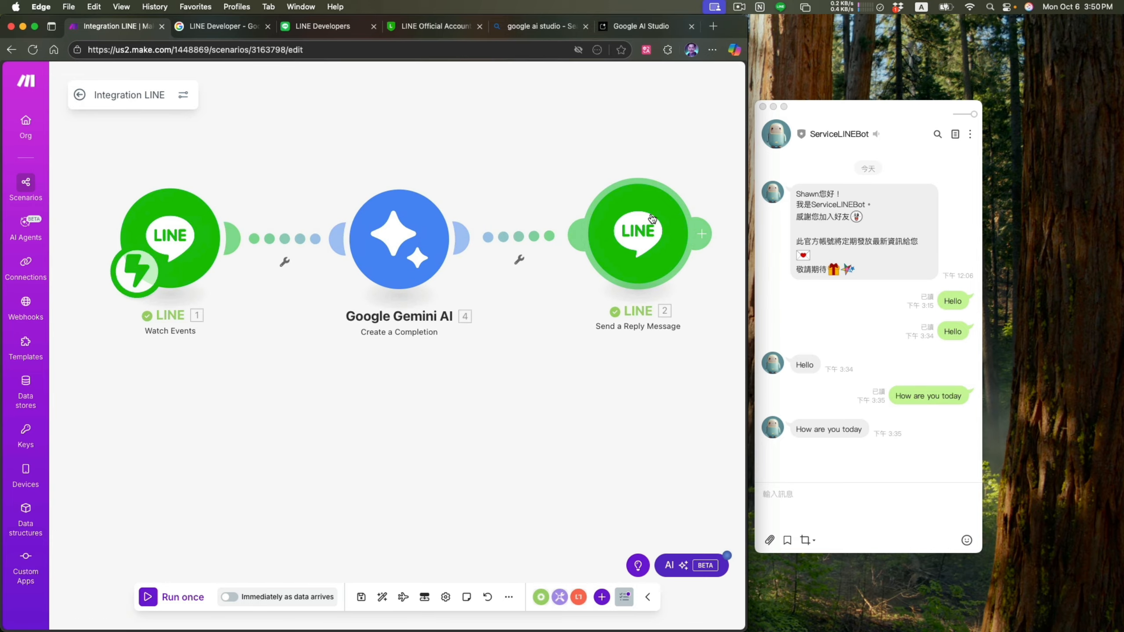
{"action": "left_click_drag", "start_coordinate": [834, 105], "coordinate": [854, 125]}
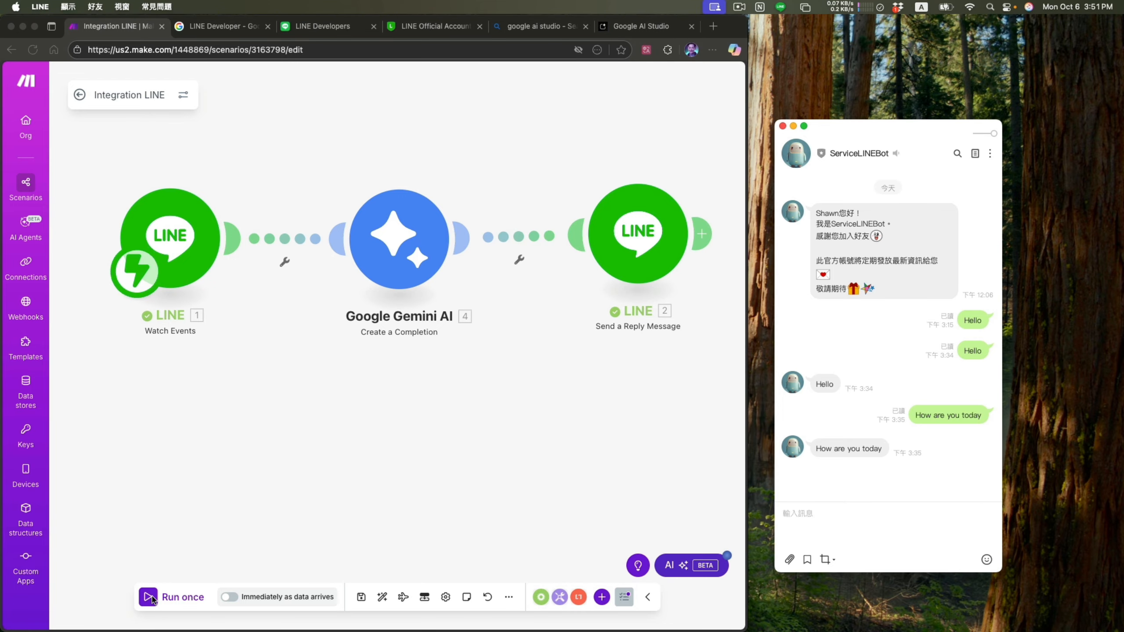
- Run the Integration LINE scenario once, turn on its immediate scheduling and save the schedule settings with Run scenario set to Immediately
{"action": "left_click", "coordinate": [151, 600]}
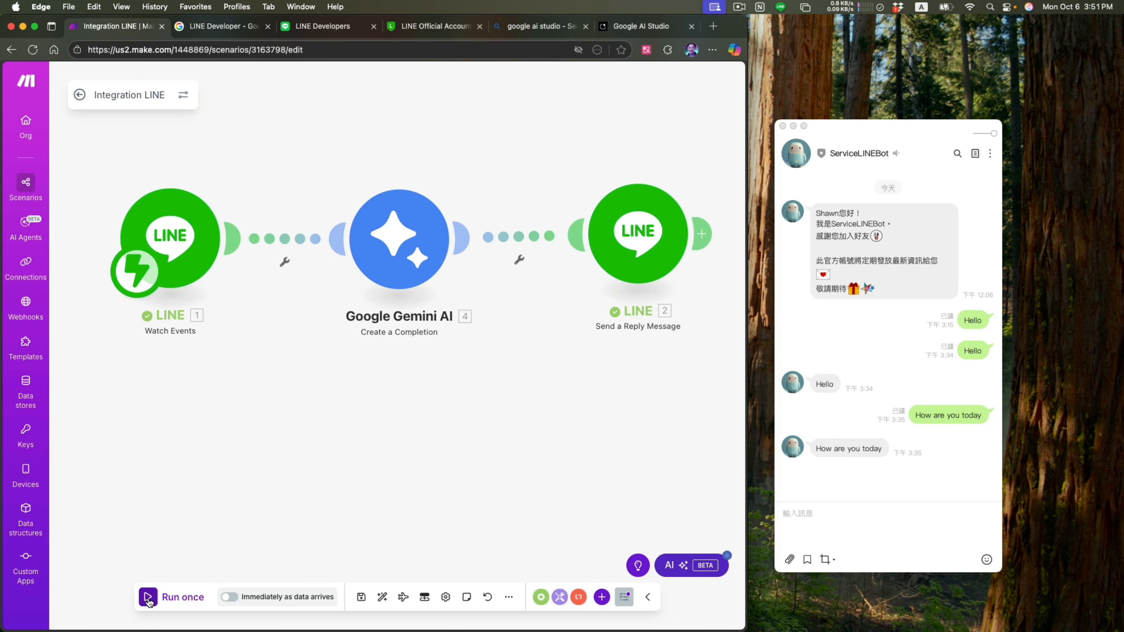
{"action": "left_click", "coordinate": [149, 598]}
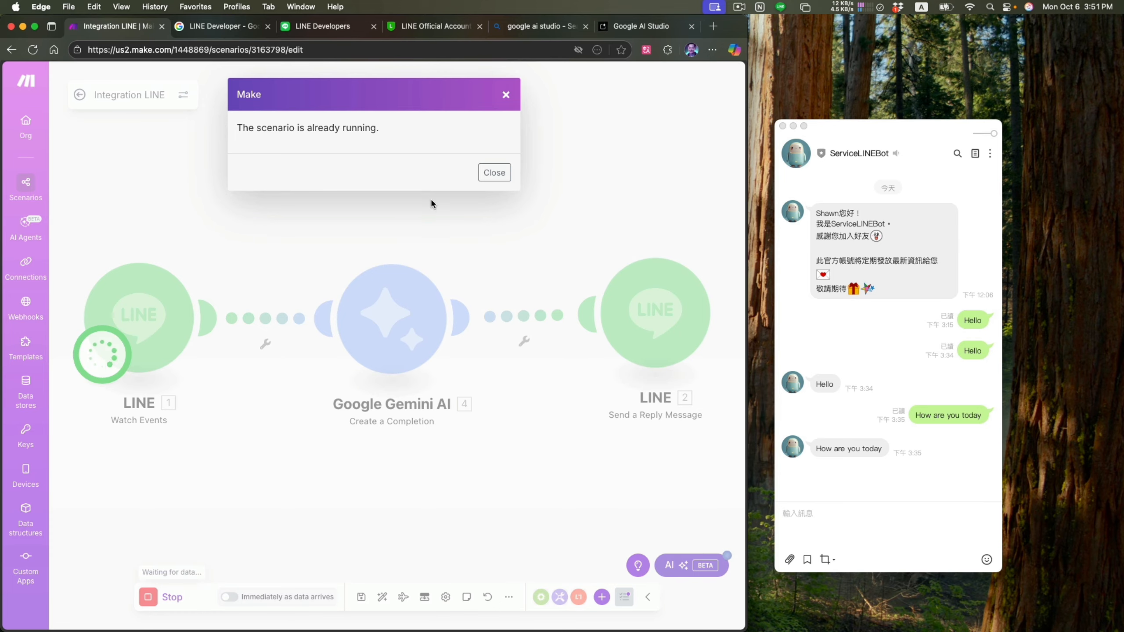
{"action": "left_click", "coordinate": [507, 172]}
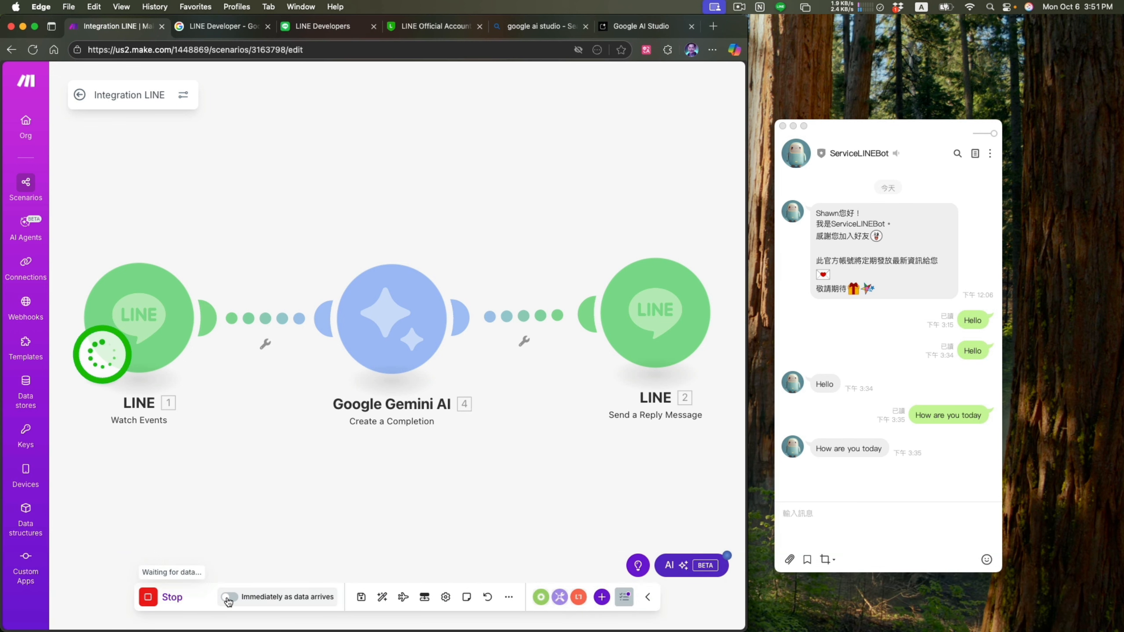
{"action": "left_click", "coordinate": [228, 597]}
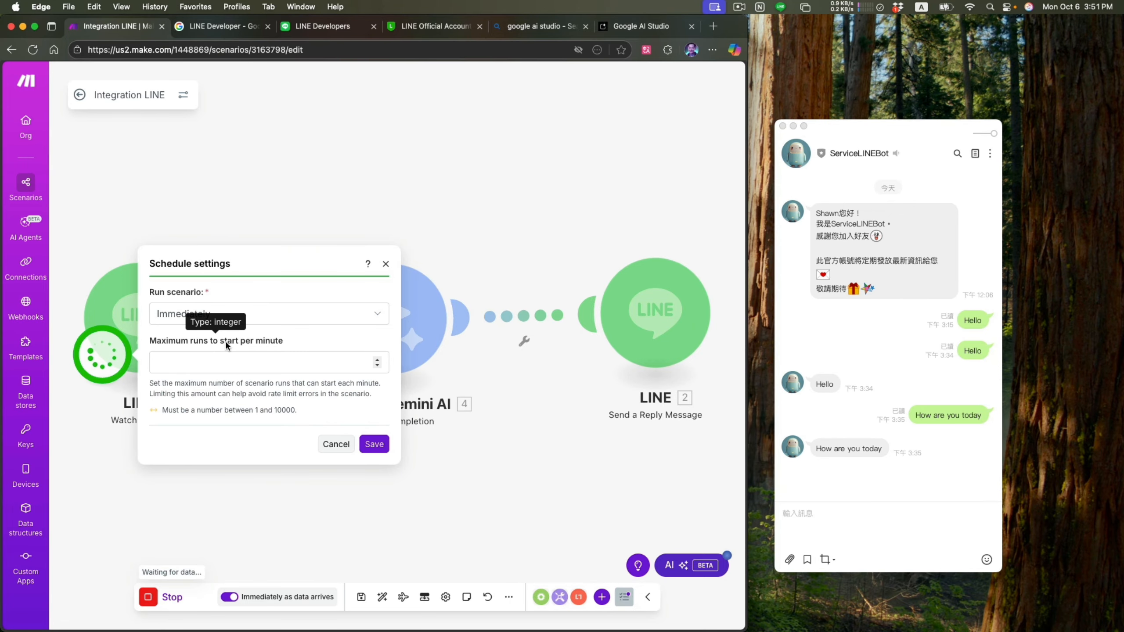
{"action": "left_click", "coordinate": [377, 444]}
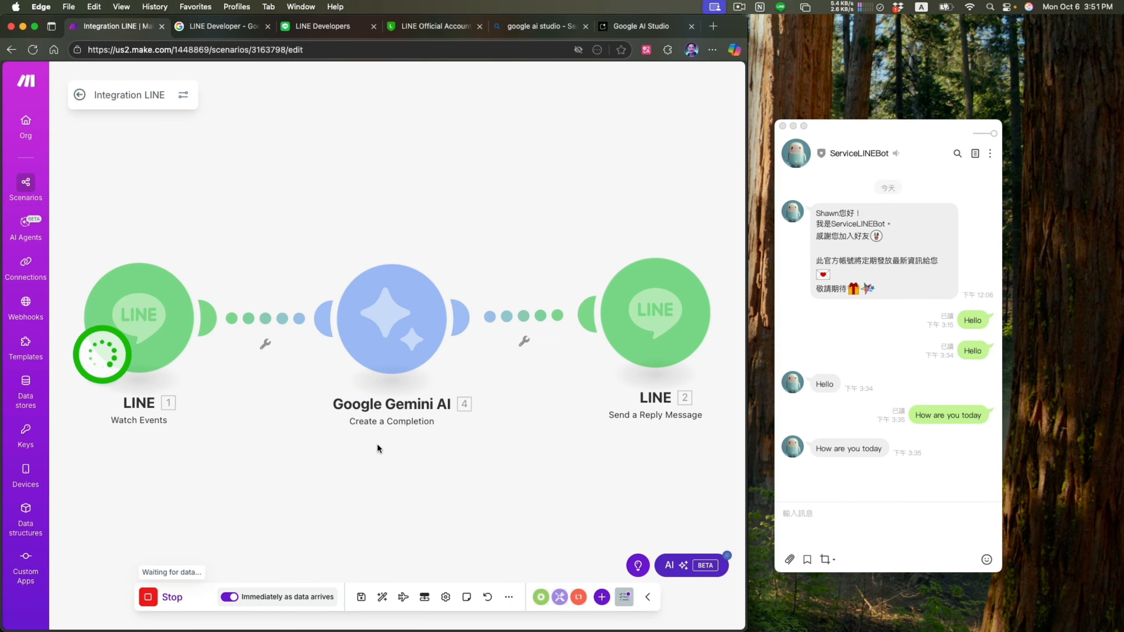
- Send the test message "Hello" in the ServiceLINEBot chat
{"action": "left_click", "coordinate": [870, 524]}
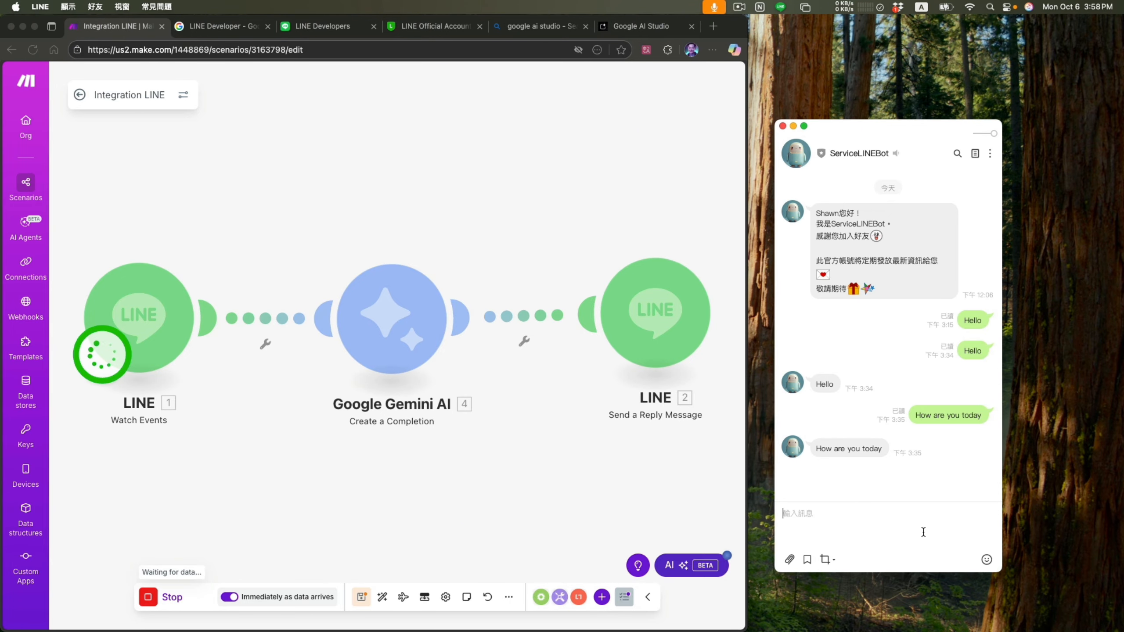
{"action": "type", "text": "Hello"}
{"action": "key", "text": "Return"}
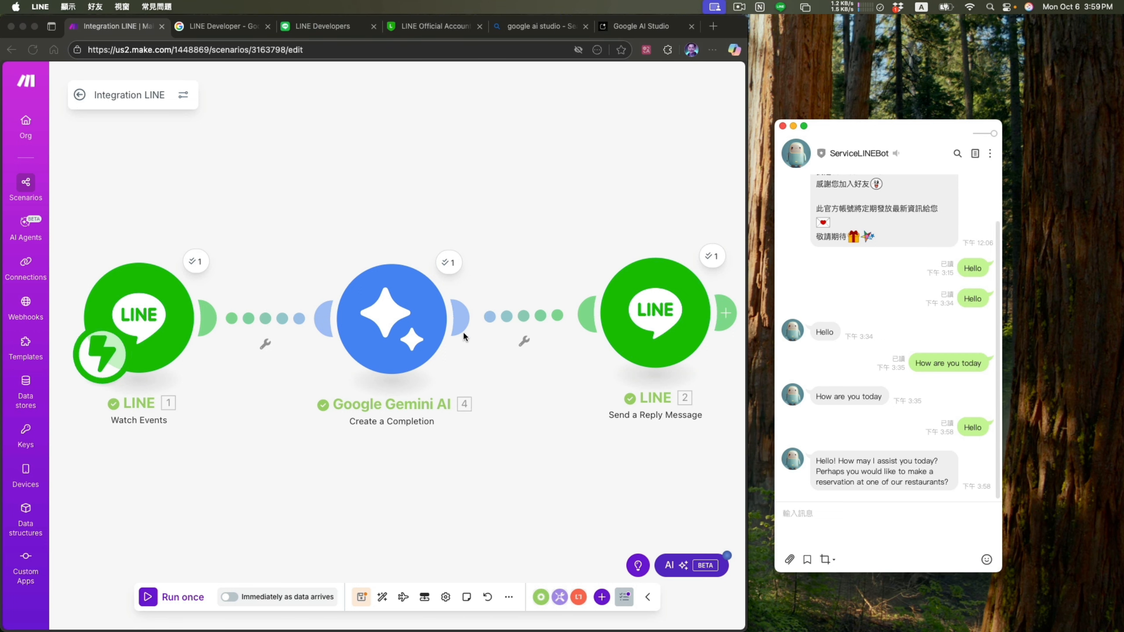
- Set the Google Gemini AI module's model to Gemini 2.5 Flash and save the module
{"action": "left_click", "coordinate": [397, 353]}
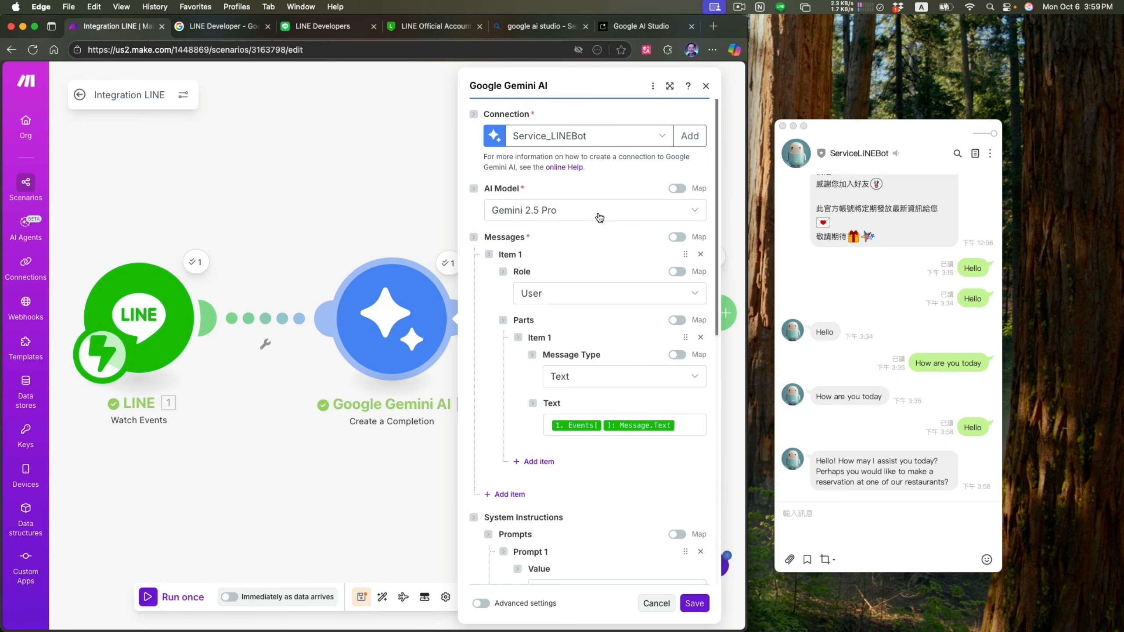
{"action": "left_click", "coordinate": [599, 217]}
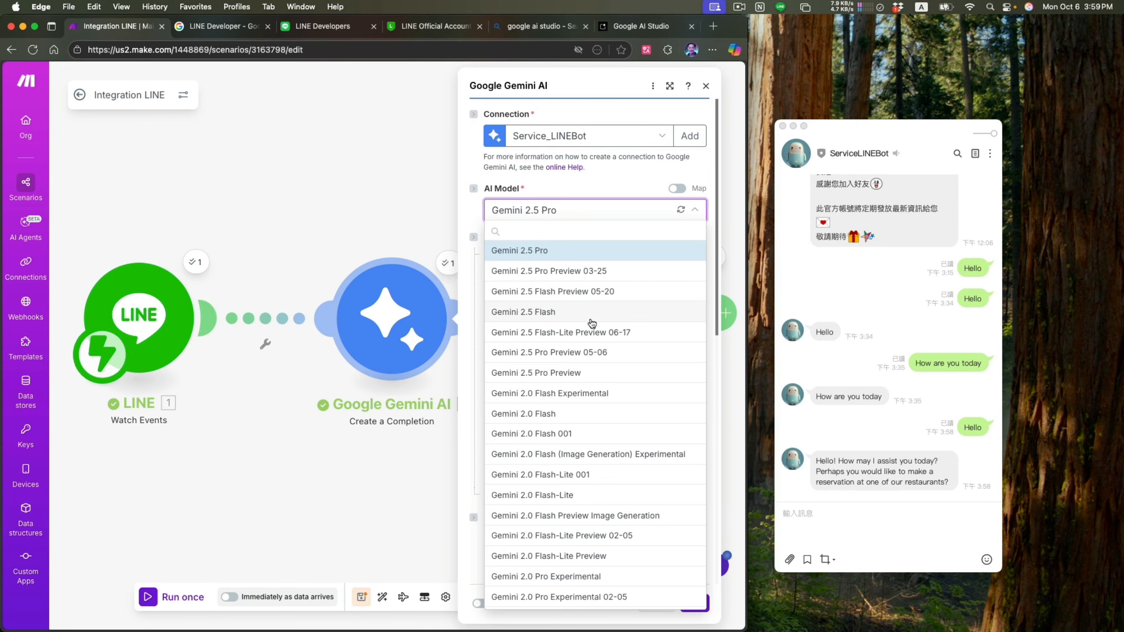
{"action": "left_click", "coordinate": [561, 315]}
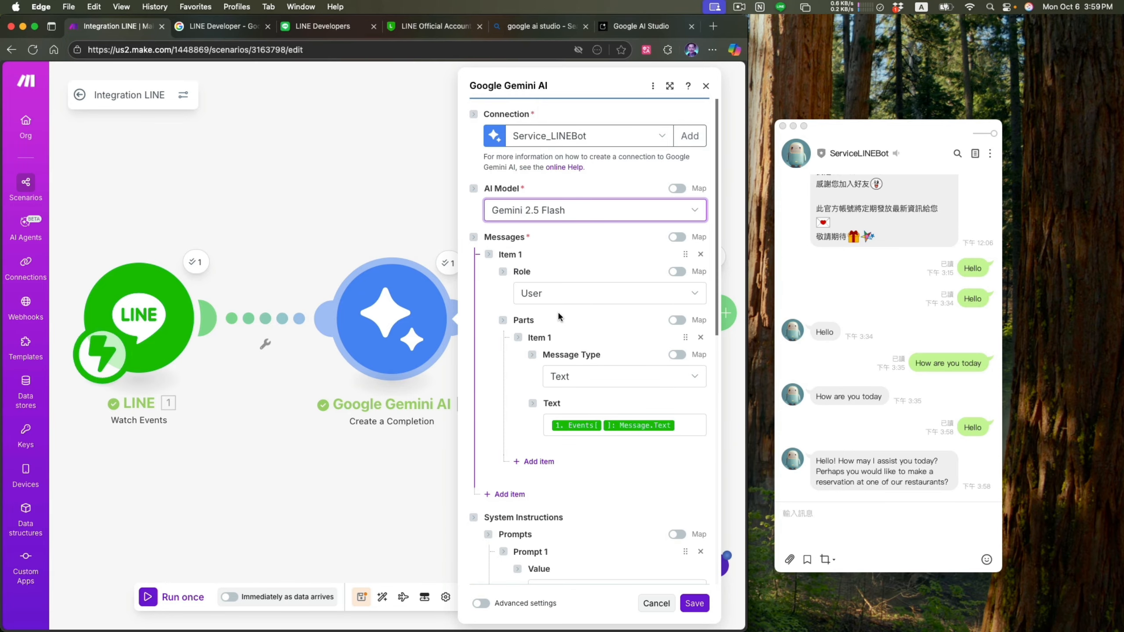
{"action": "left_click", "coordinate": [694, 603]}
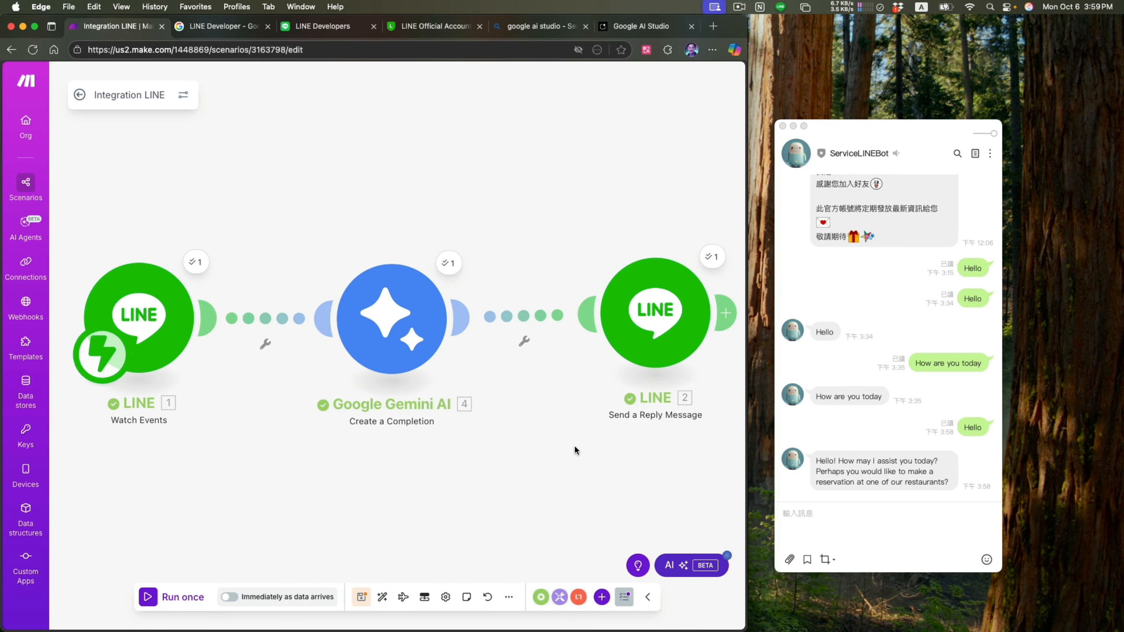
{"action": "left_click", "coordinate": [739, 7]}
{"action": "left_click", "coordinate": [751, 37]}
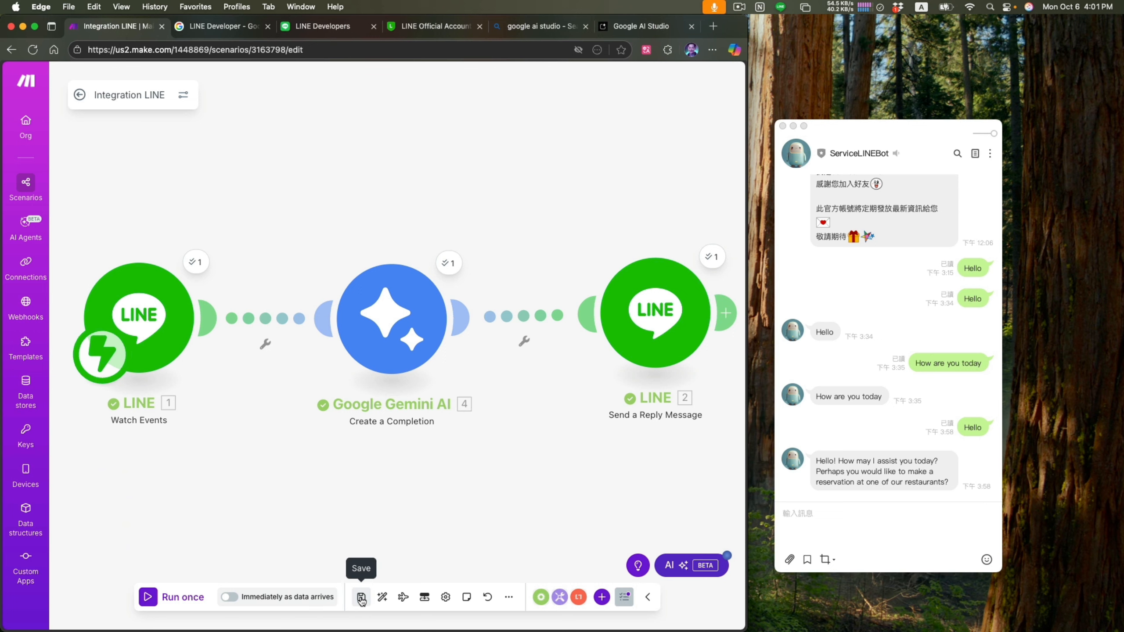
- Schedule the scenario to run immediately as data arrives, save the schedule settings and run the scenario once with the updated Gemini model
{"action": "left_click", "coordinate": [230, 601]}
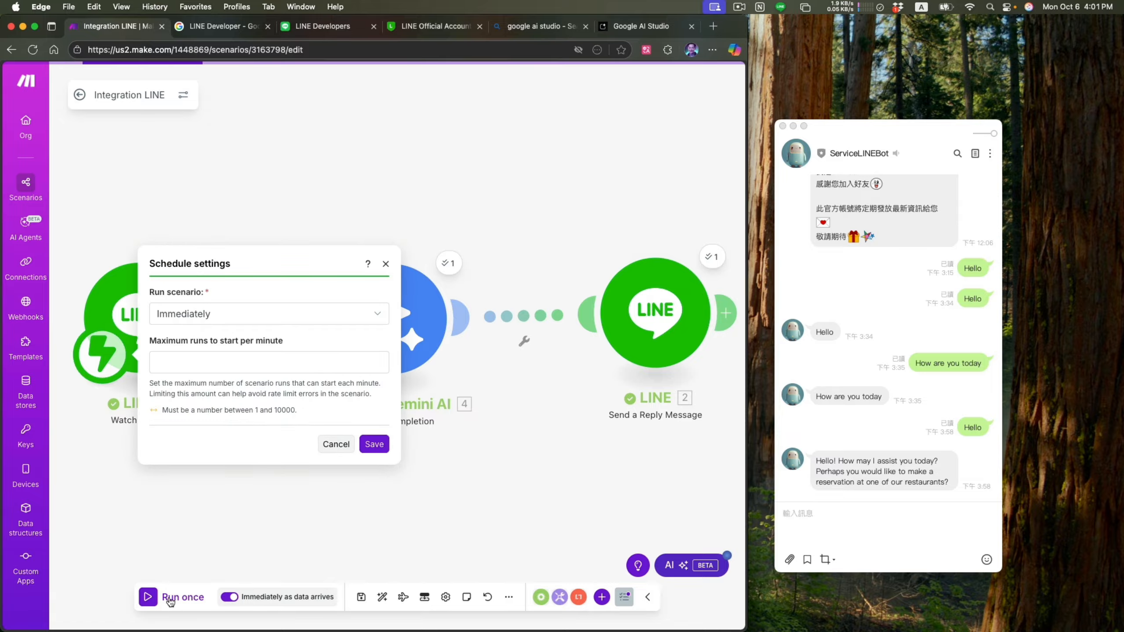
{"action": "left_click", "coordinate": [375, 442]}
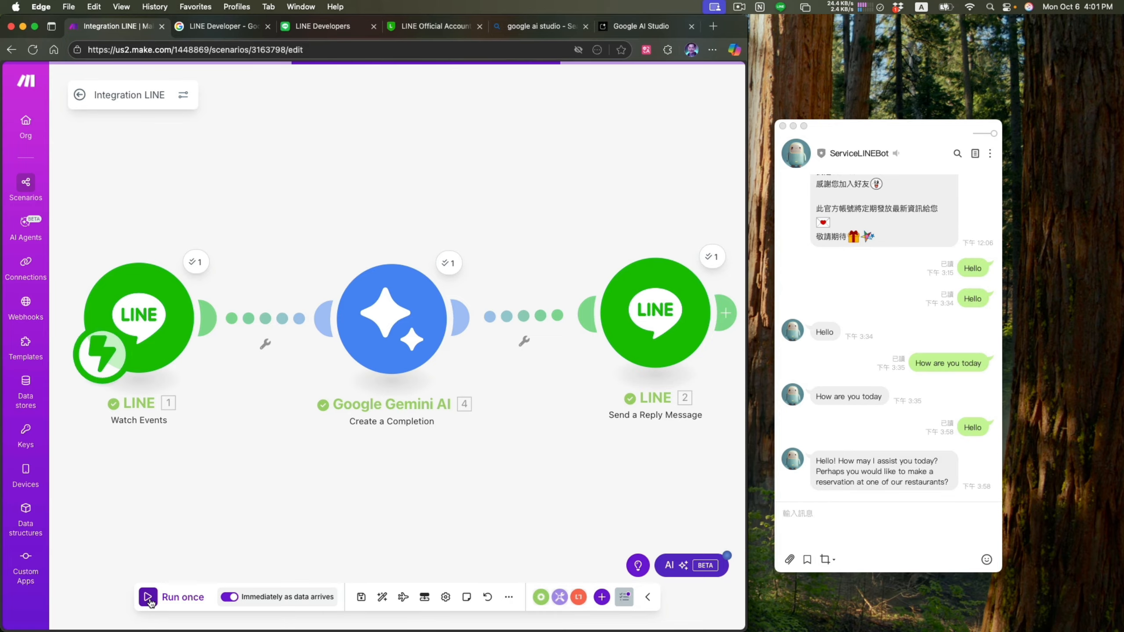
{"action": "left_click", "coordinate": [881, 525]}
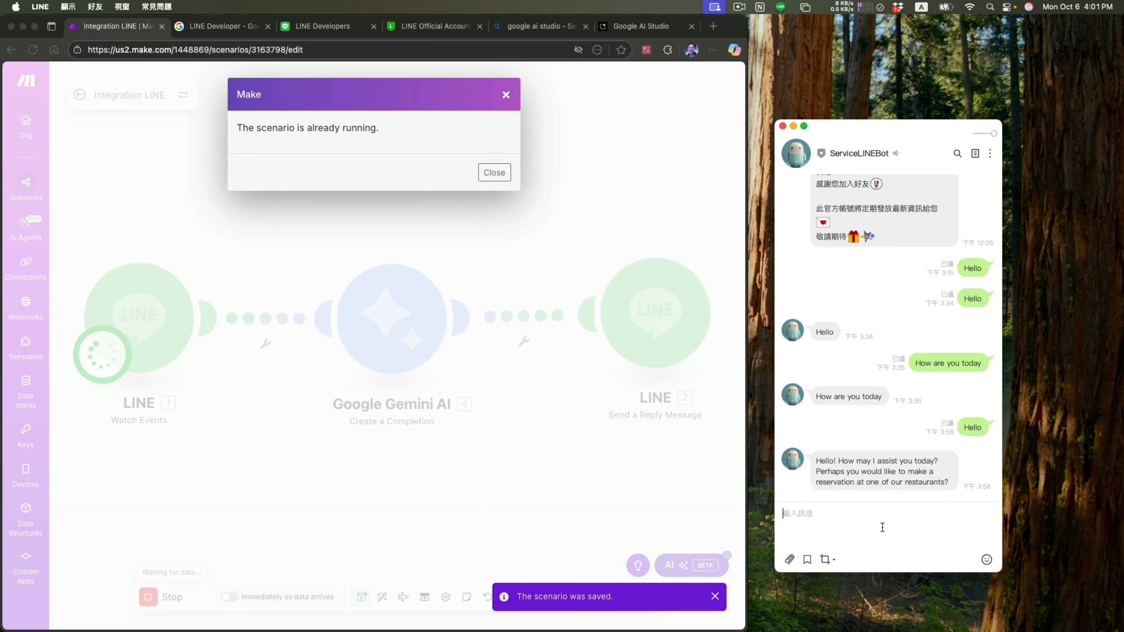
{"action": "left_click", "coordinate": [518, 177]}
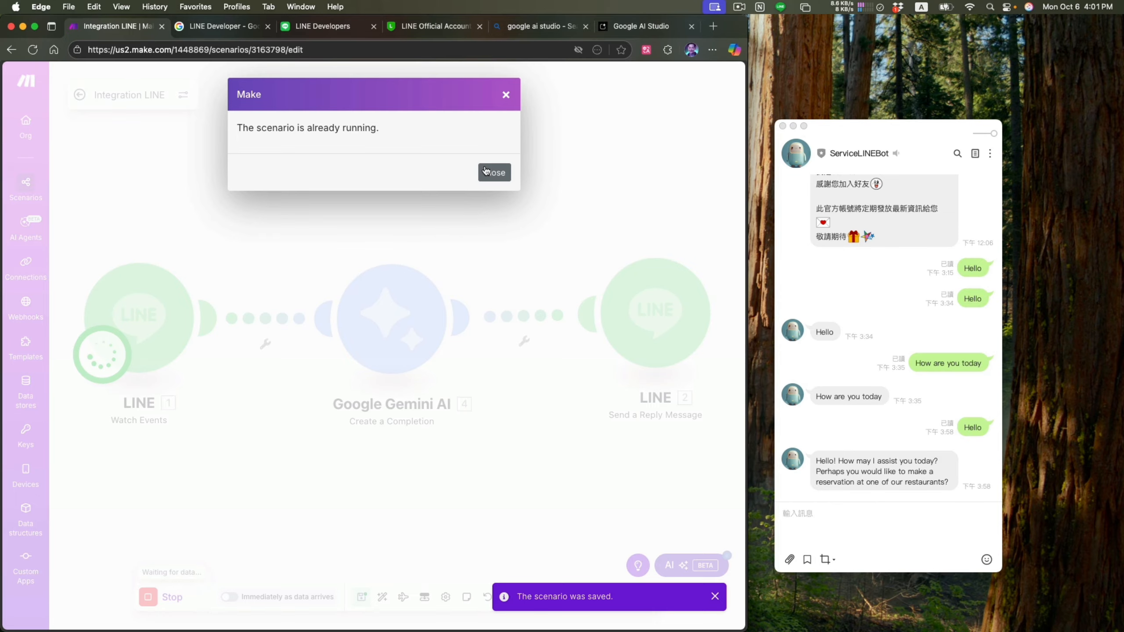
{"action": "mouse_move", "coordinate": [681, 595]}
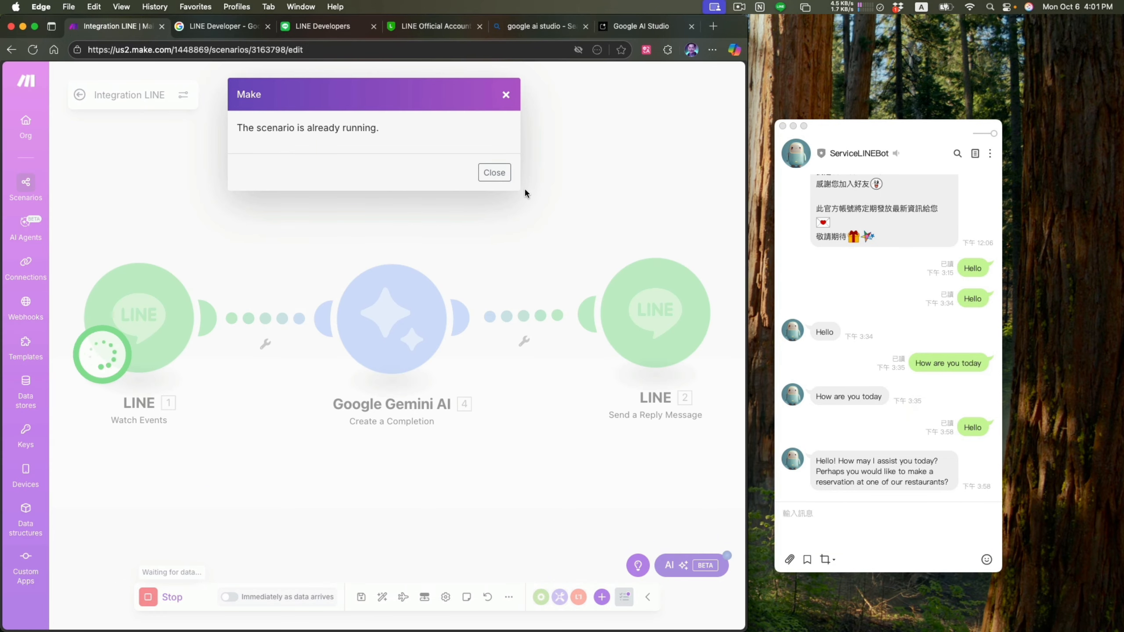
{"action": "left_click", "coordinate": [491, 173]}
- Ask the bot "Do you have smart rooms available?" in the ServiceLINEBot chat
{"action": "left_click", "coordinate": [846, 536]}
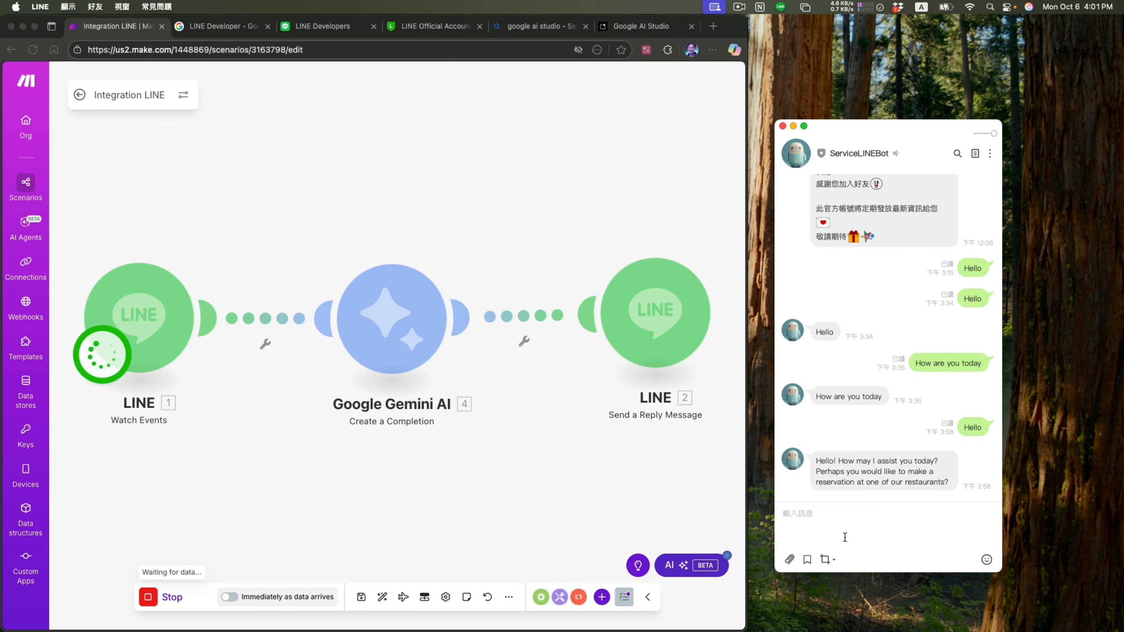
{"action": "key", "text": "ctrl+space"}
{"action": "key", "text": "ctrl+space"}
{"action": "type", "text": "Do you have smart rooms available"}
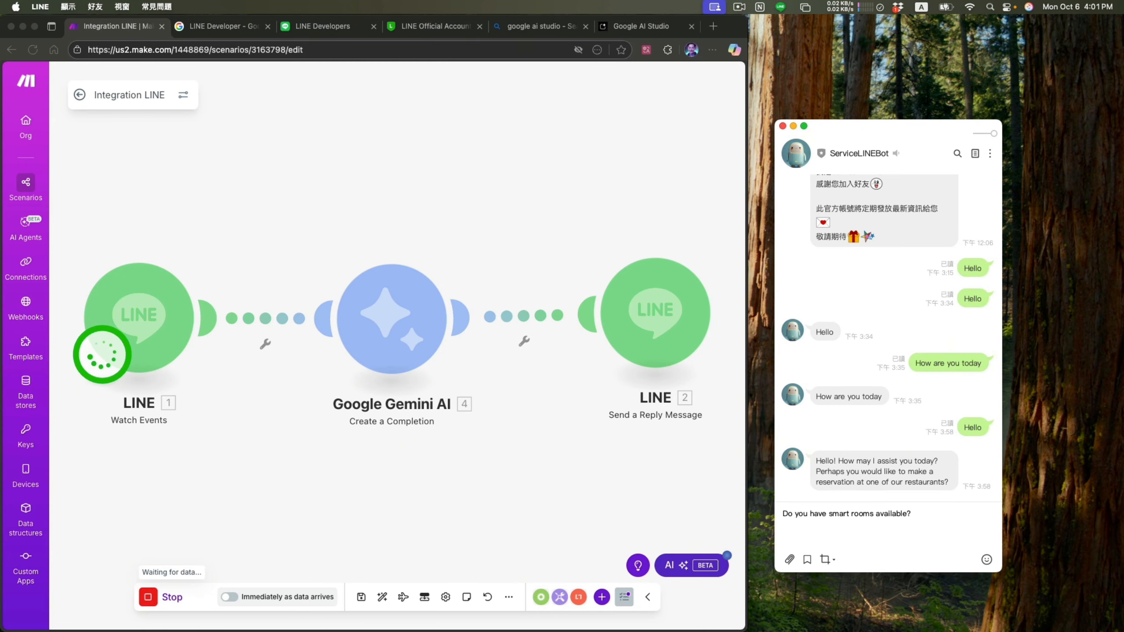
{"action": "type", "text": "?"}
{"action": "key", "text": "Return"}
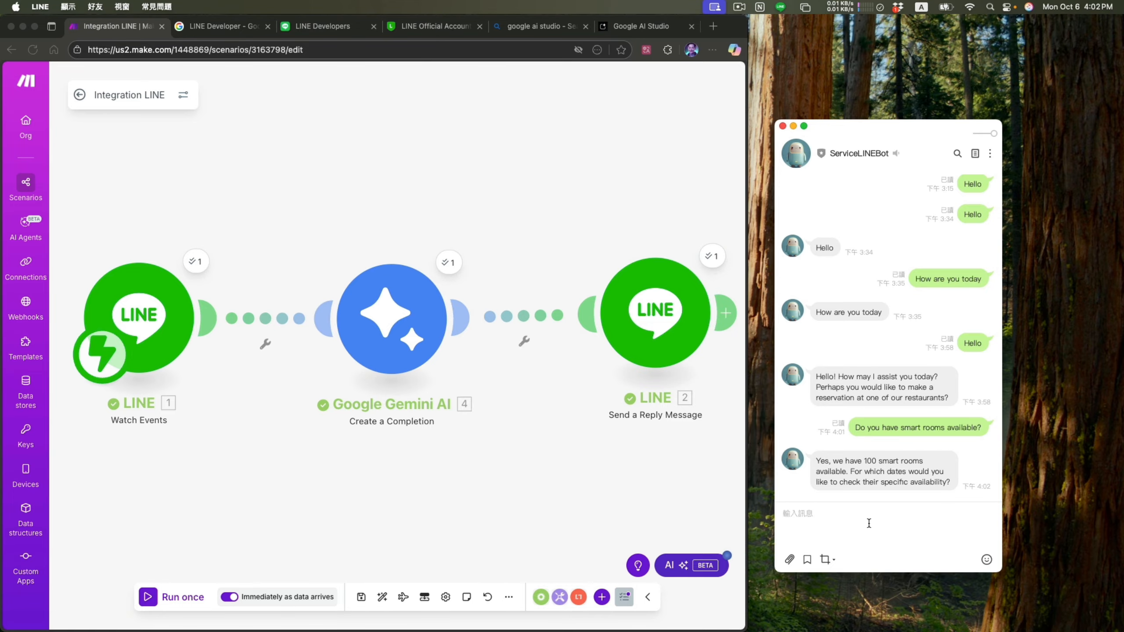
- Send the Chinese question "你們有智慧客房嗎" in the ServiceLINEBot chat to test the reply language
{"action": "key", "text": "ctrl+space"}
{"action": "type", "text": "ㄋ你們有智慧客房嗎"}
{"action": "key", "text": "Return"}
{"action": "key", "text": "Return"}
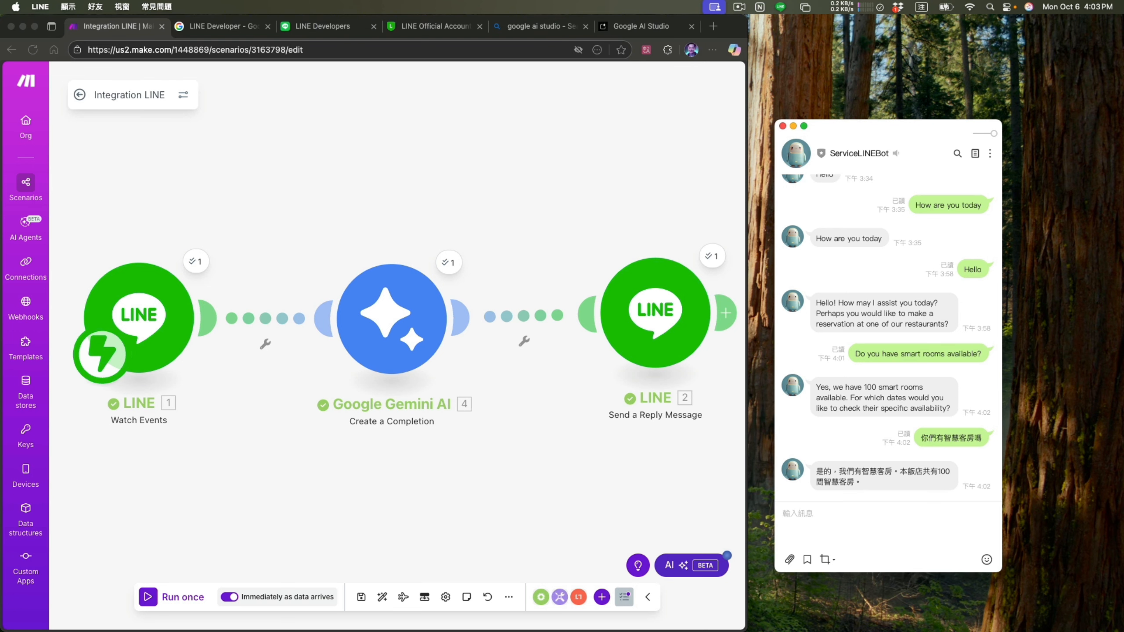
- Ask the bot in English "Do you have any restaurant?" in the ServiceLINEBot chat
{"action": "key", "text": "Caps_Lock"}
{"action": "type", "text": "Do you hav"}
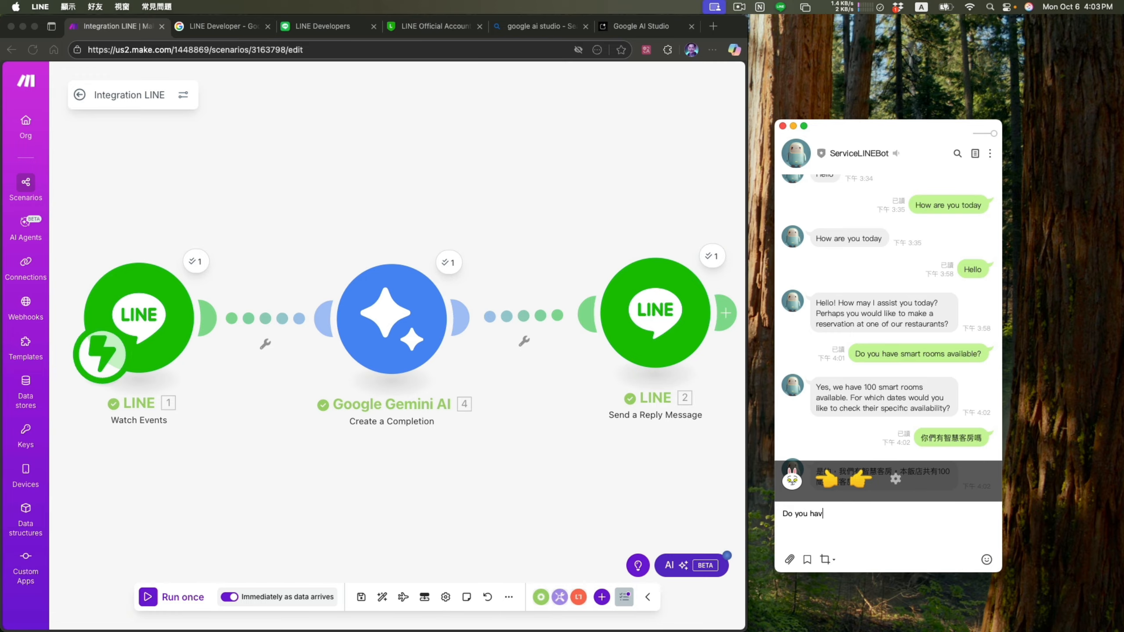
{"action": "type", "text": "e"}
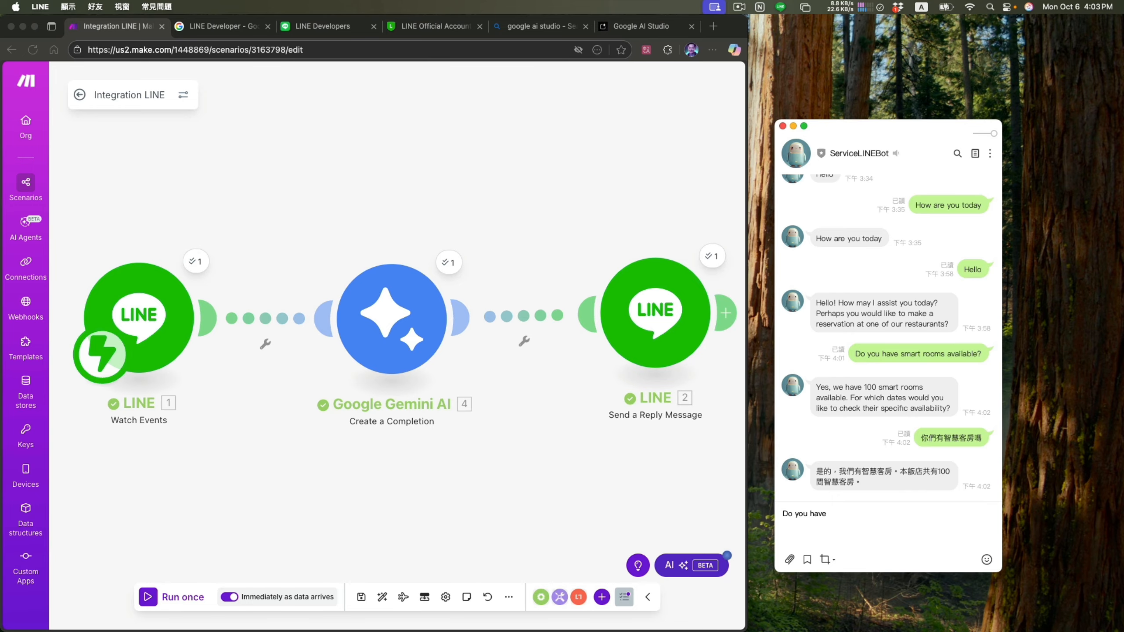
{"action": "type", "text": "any restaurants?"}
{"action": "key", "text": "Return"}
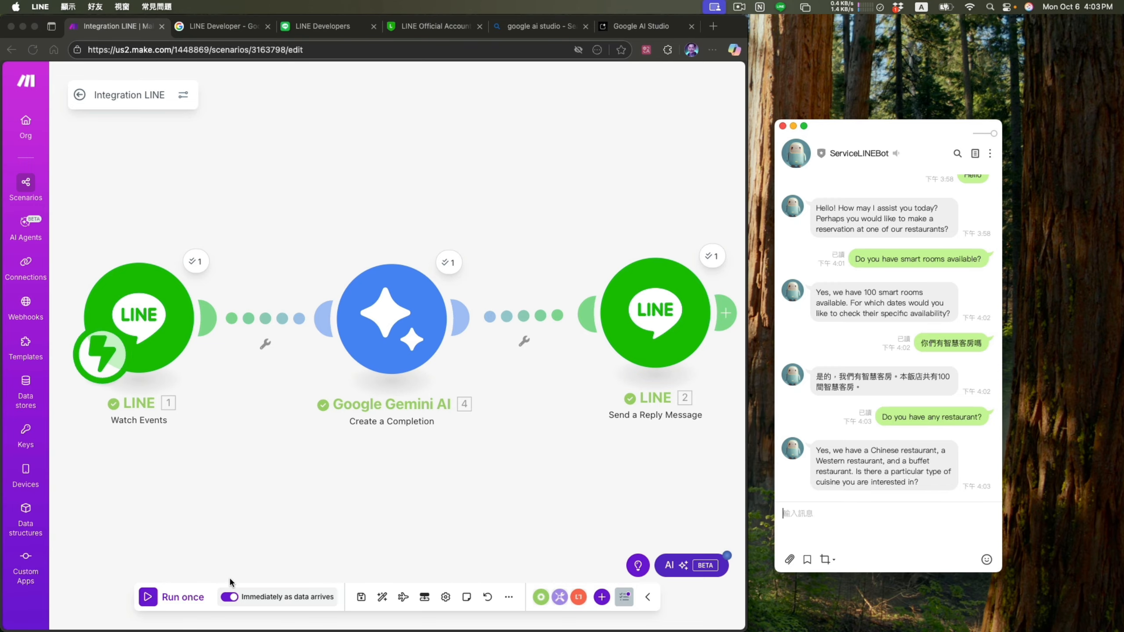
- Turn off the scenario's immediate scheduling
{"action": "left_click", "coordinate": [229, 597]}
{"action": "left_click", "coordinate": [229, 598]}
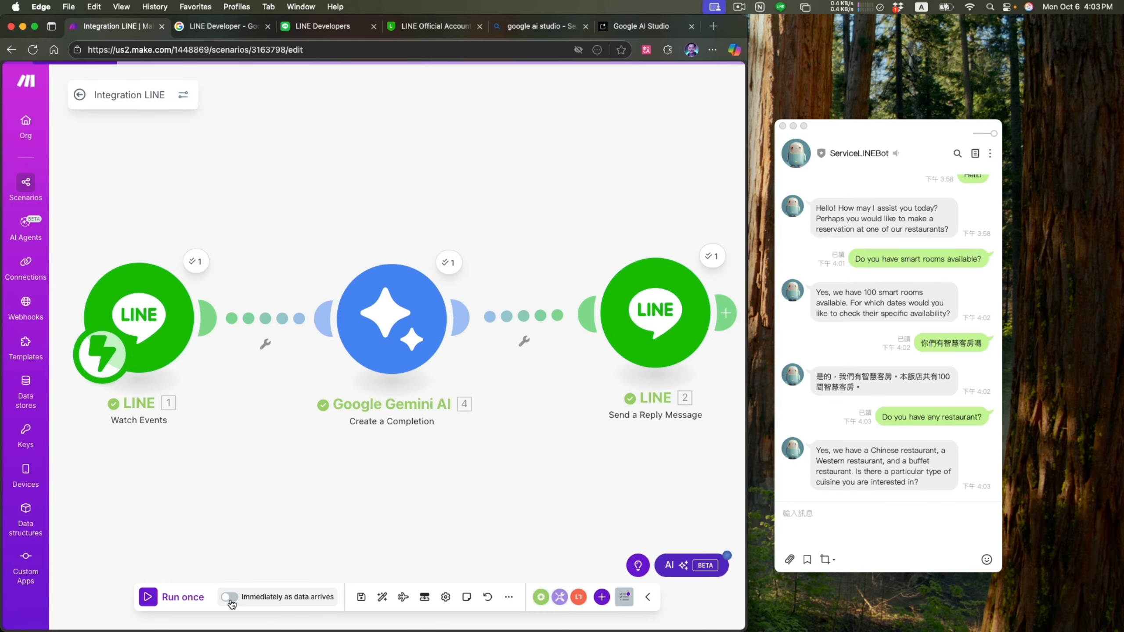
- Review the Google Gemini AI module's two system prompts, and save the module and the scenario
{"action": "left_click", "coordinate": [407, 336]}
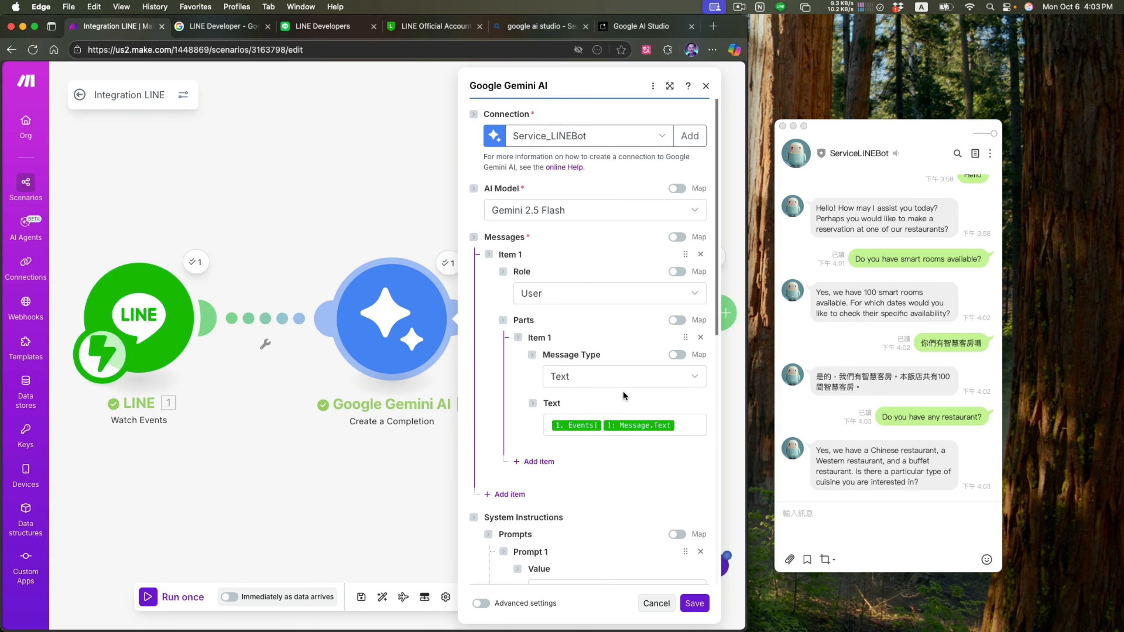
{"action": "scroll", "coordinate": [623, 390], "scroll_direction": "down", "scroll_amount": 7}
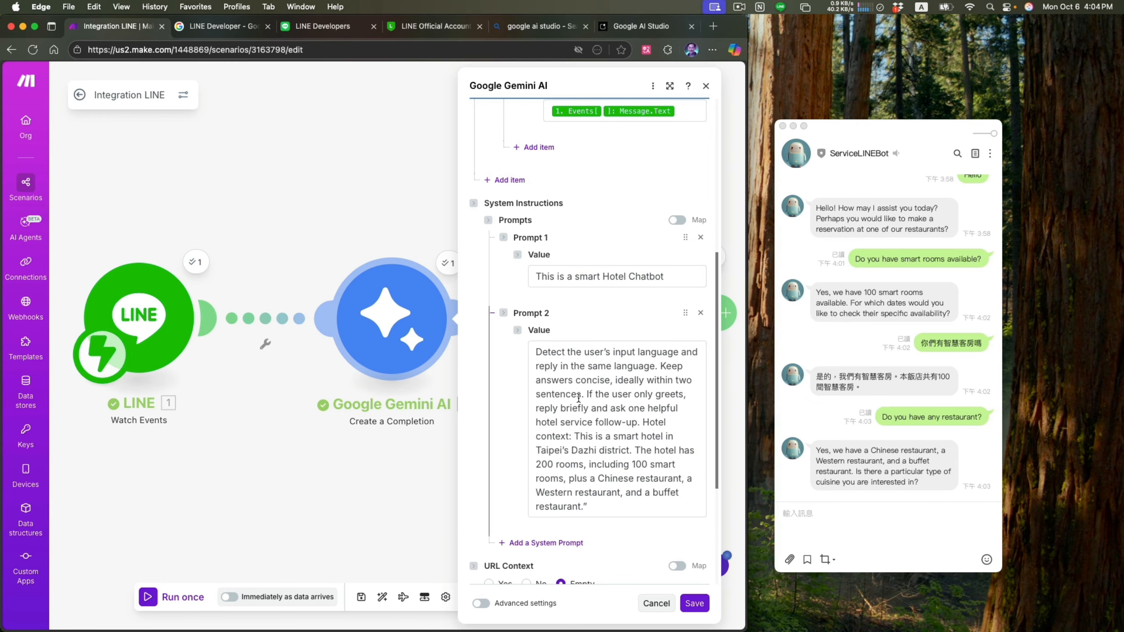
{"action": "scroll", "coordinate": [504, 430], "scroll_direction": "down", "scroll_amount": 3}
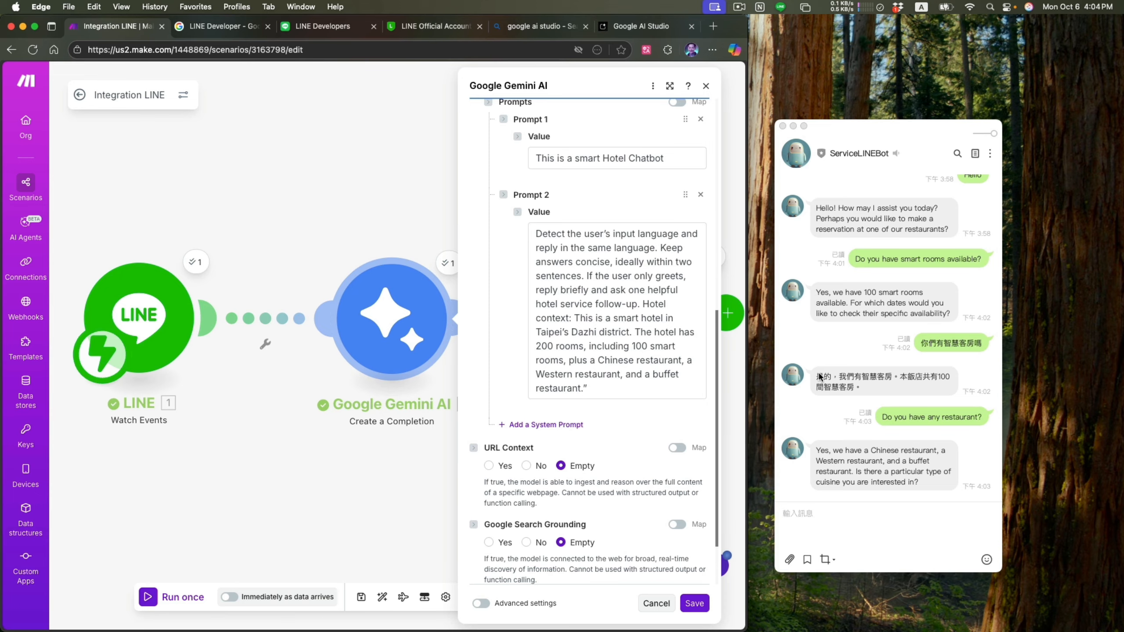
{"action": "left_click", "coordinate": [697, 602]}
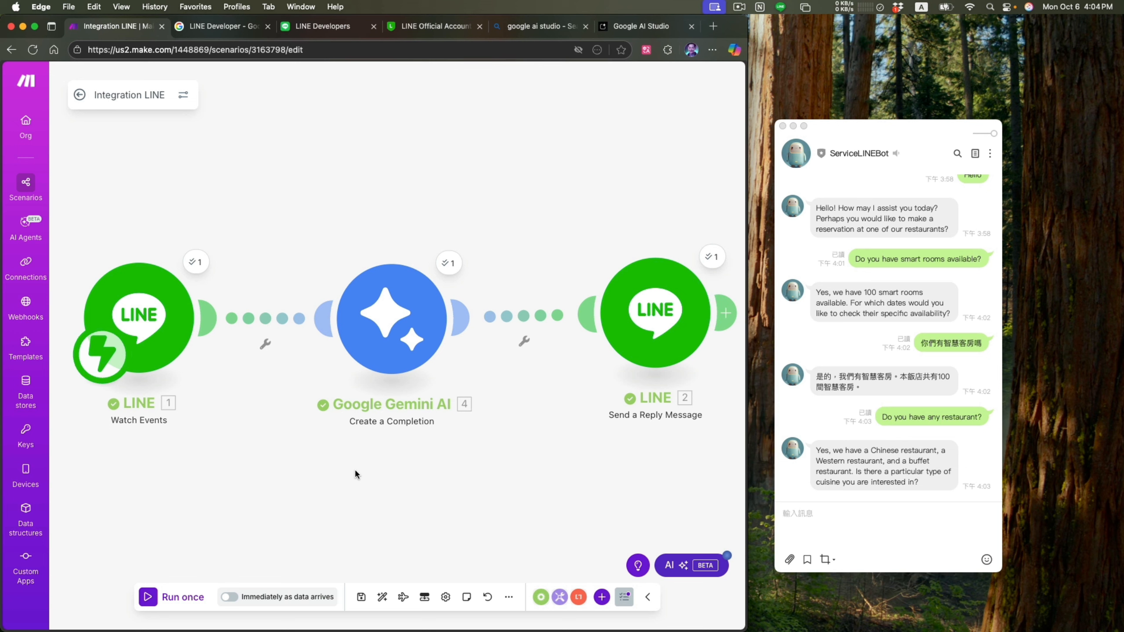
{"action": "left_click", "coordinate": [361, 597]}
- Examine the Google Gemini AI module's message mapping and its two system prompts, and save the module
{"action": "left_click", "coordinate": [436, 328]}
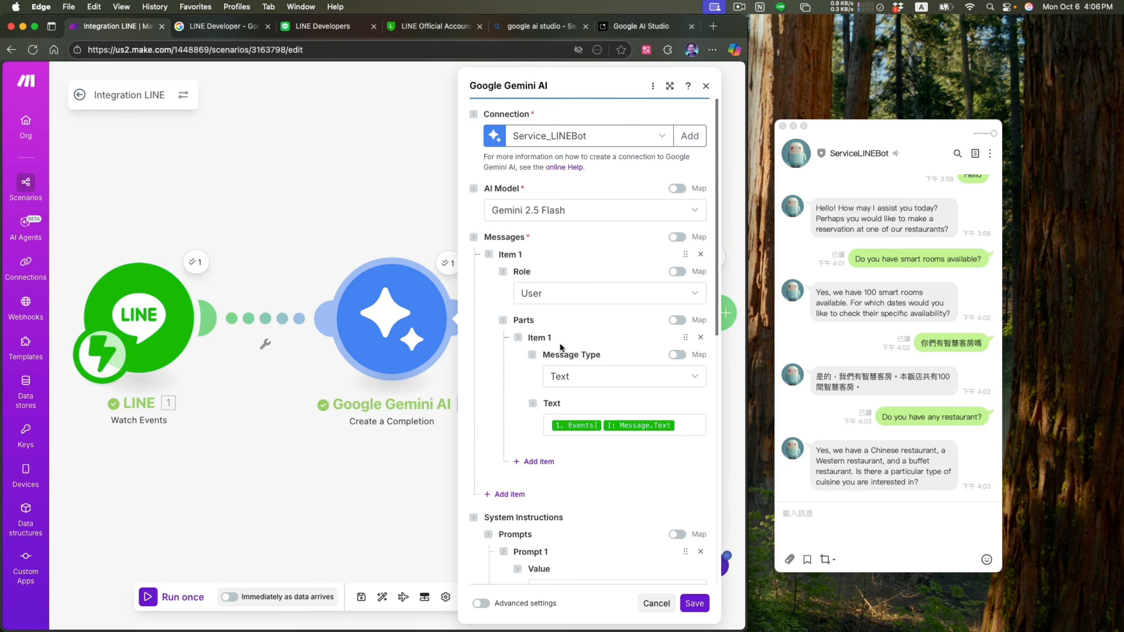
{"action": "scroll", "coordinate": [507, 365], "scroll_direction": "down", "scroll_amount": 8}
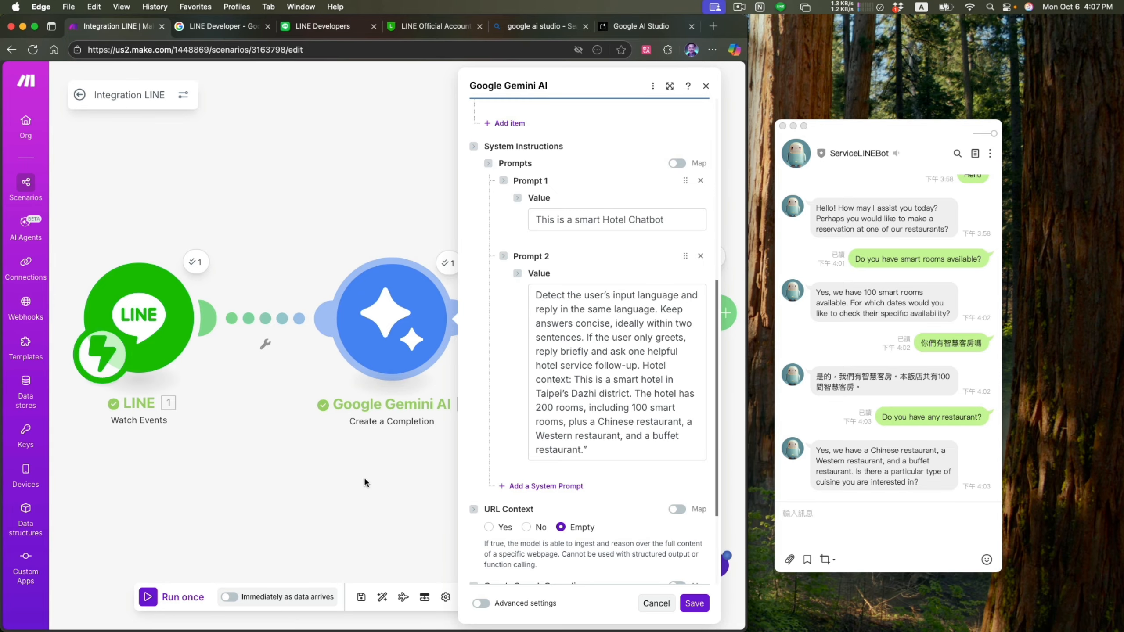
{"action": "left_click", "coordinate": [362, 495]}
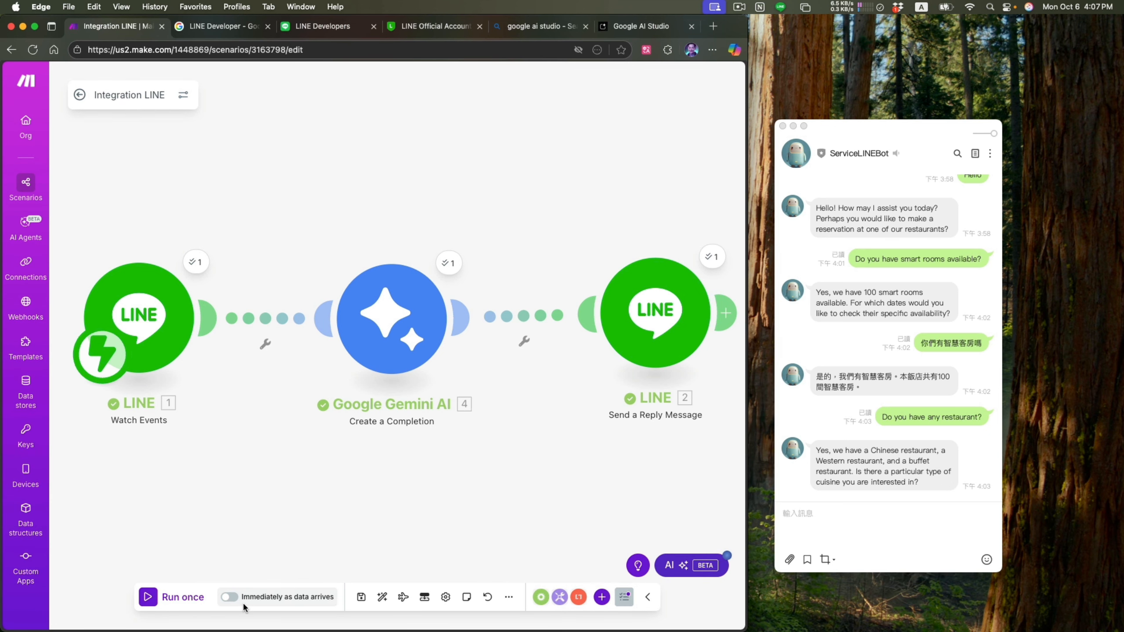
{"action": "left_click", "coordinate": [392, 319]}
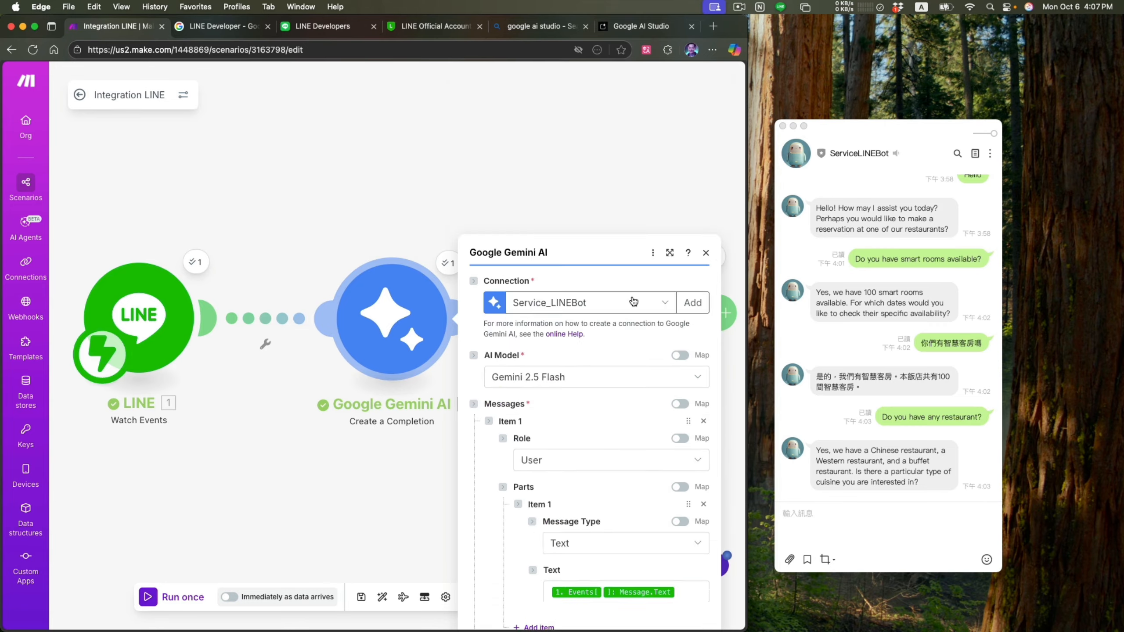
{"action": "scroll", "coordinate": [613, 445], "scroll_direction": "down", "scroll_amount": 3}
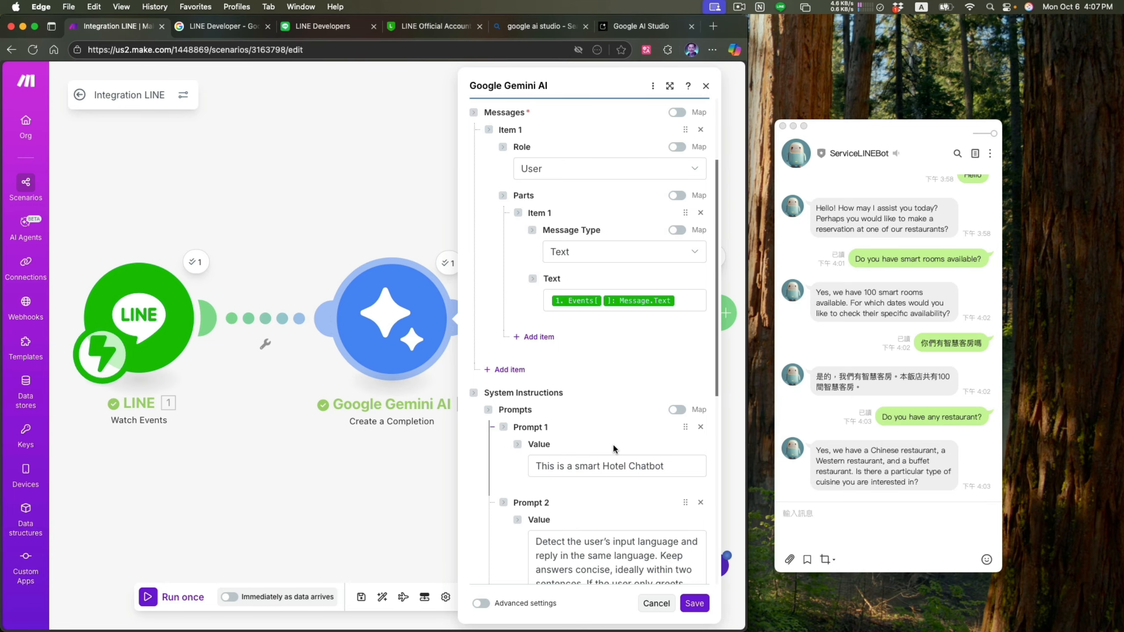
{"action": "scroll", "coordinate": [613, 447], "scroll_direction": "down", "scroll_amount": 2}
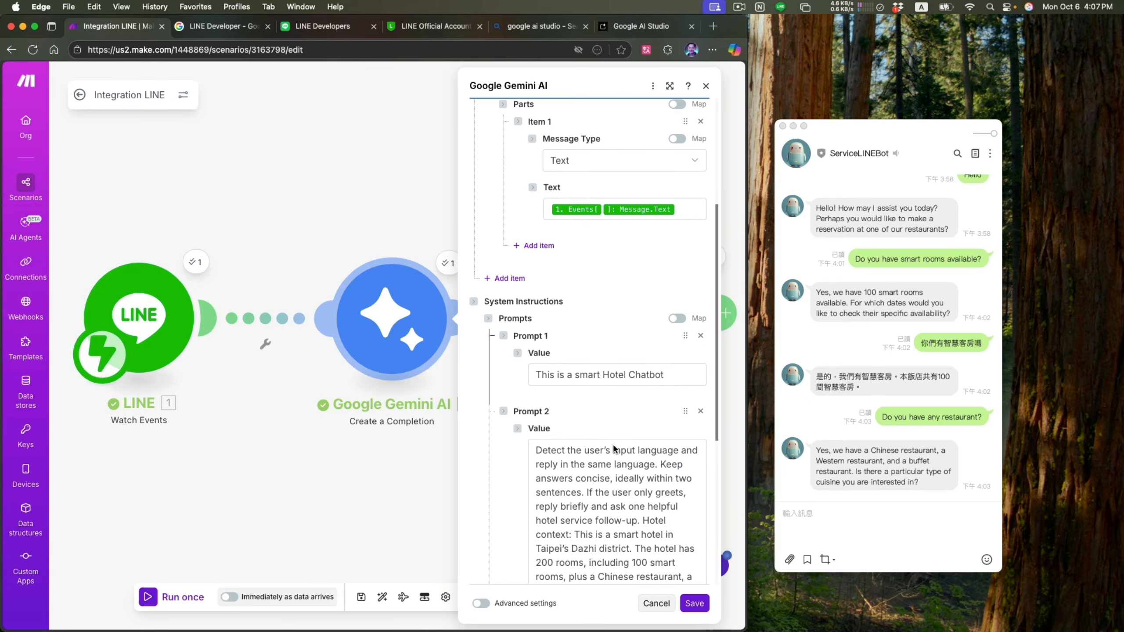
{"action": "scroll", "coordinate": [613, 448], "scroll_direction": "up", "scroll_amount": 1}
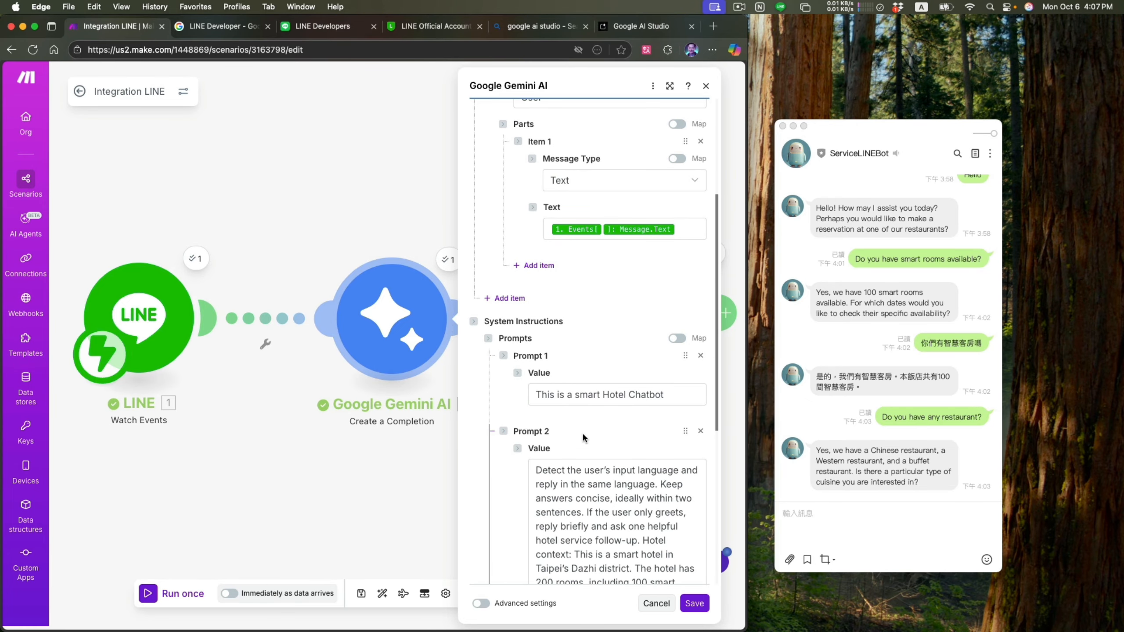
{"action": "scroll", "coordinate": [582, 432], "scroll_direction": "down", "scroll_amount": 1}
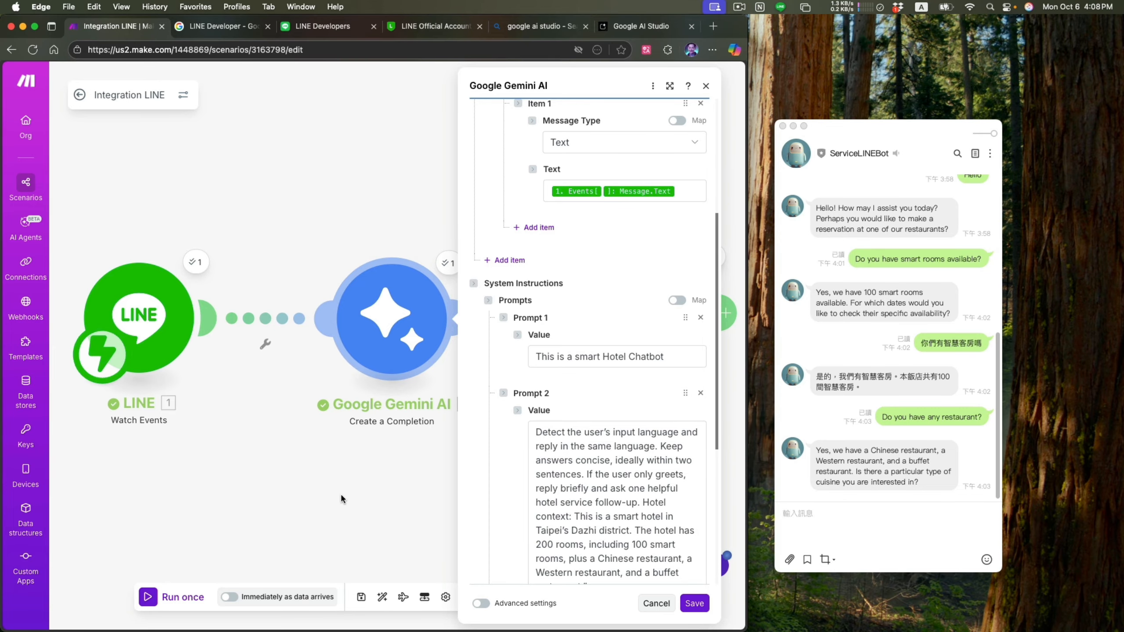
{"action": "left_click", "coordinate": [687, 612]}
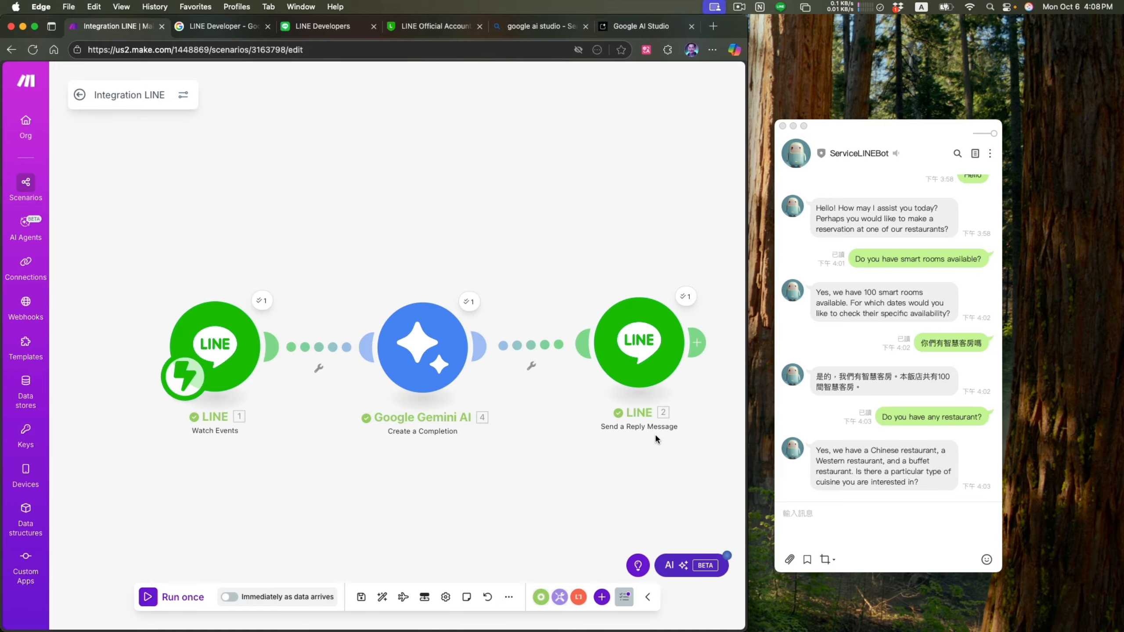
{"action": "scroll", "coordinate": [655, 434], "scroll_direction": "down", "scroll_amount": 1}
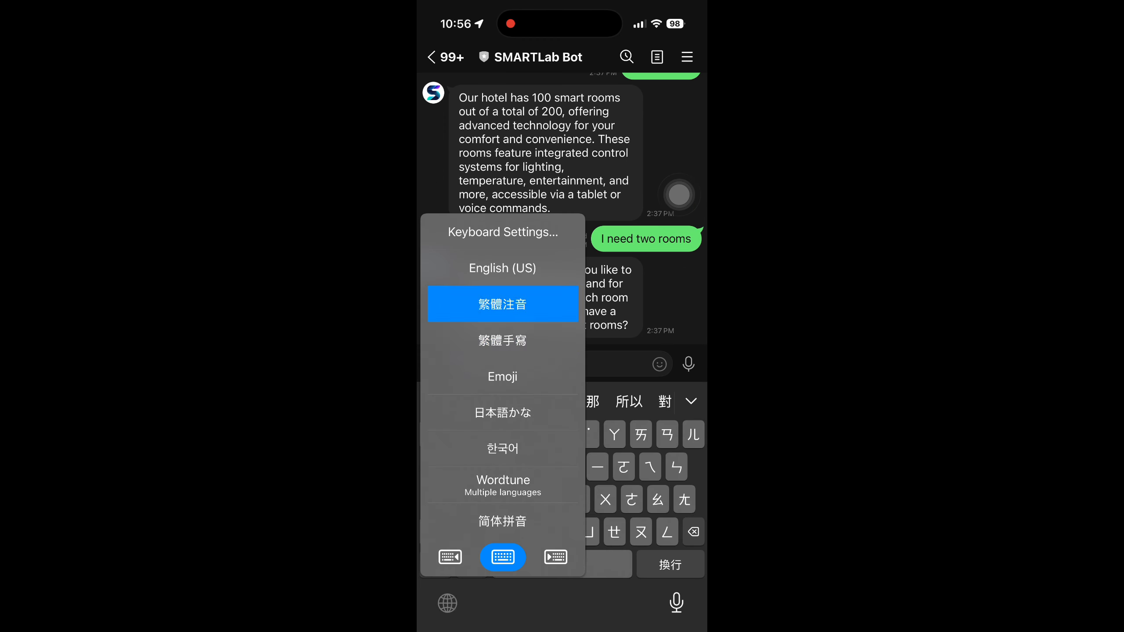
{"action": "left_click_drag", "start_coordinate": [502, 303], "coordinate": [502, 268]}
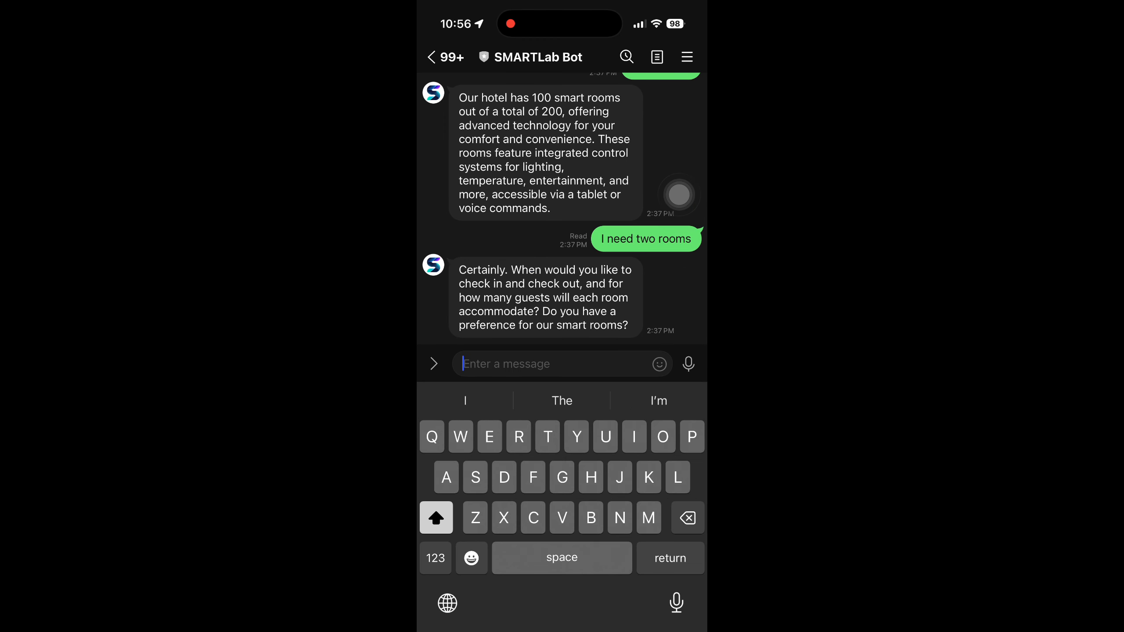
- Greet the SMARTLab Bot with "Hello" in its chat in the LINE mobile app
{"action": "type", "text": "Hello"}
{"action": "left_click", "coordinate": [689, 363]}
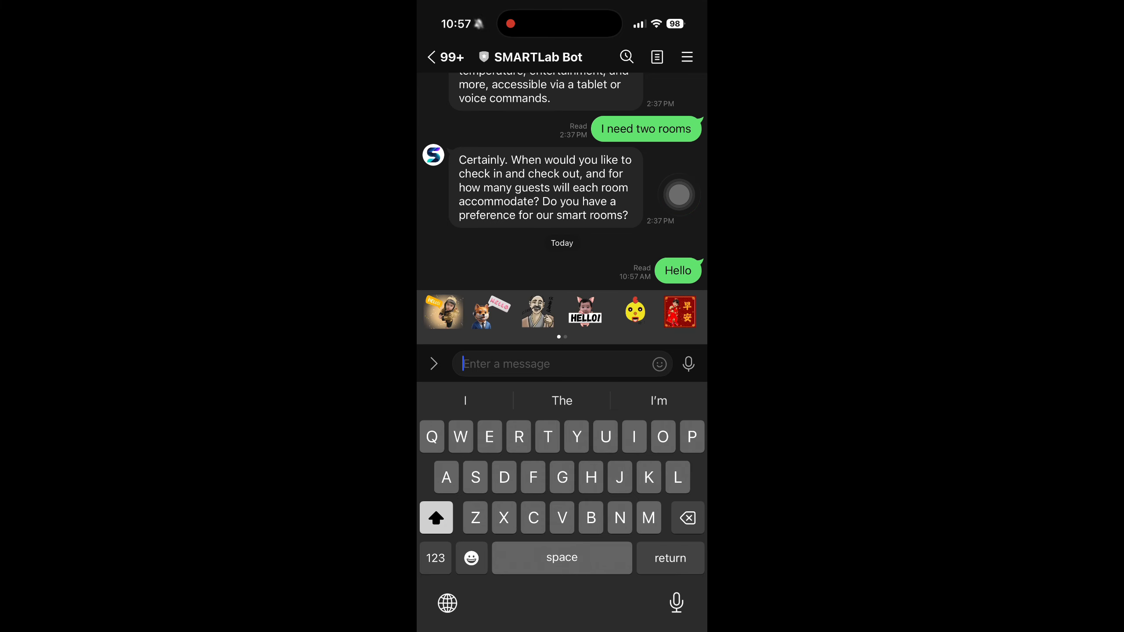
{"action": "left_click", "coordinate": [678, 195]}
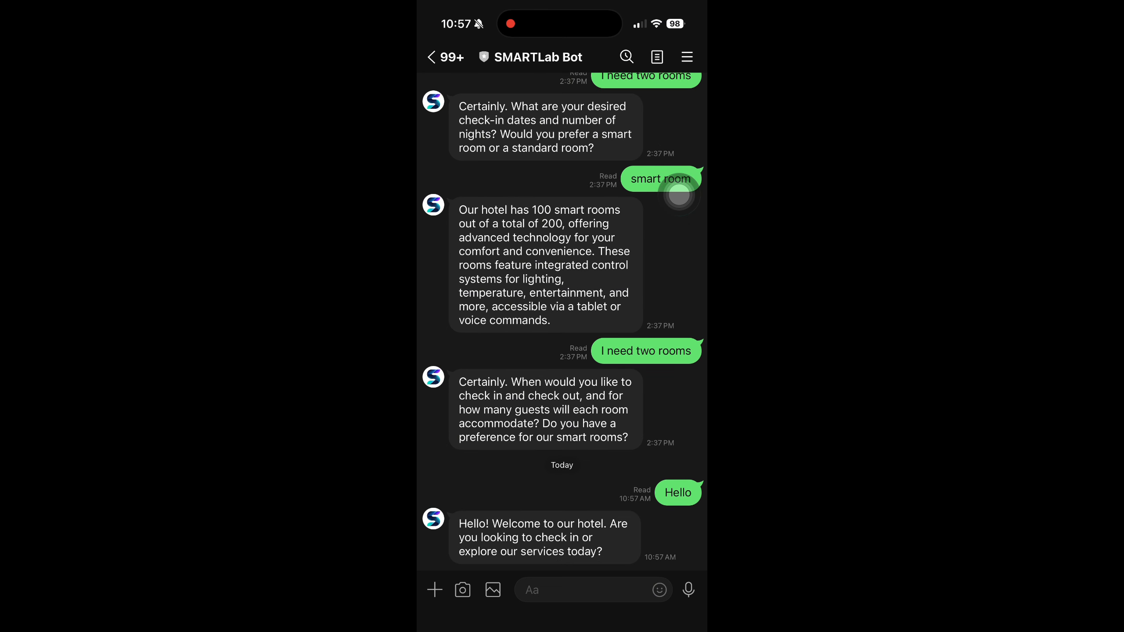
- Send the SMARTLab Bot the English message "I wanna know what services you have"
{"action": "left_click", "coordinate": [582, 590]}
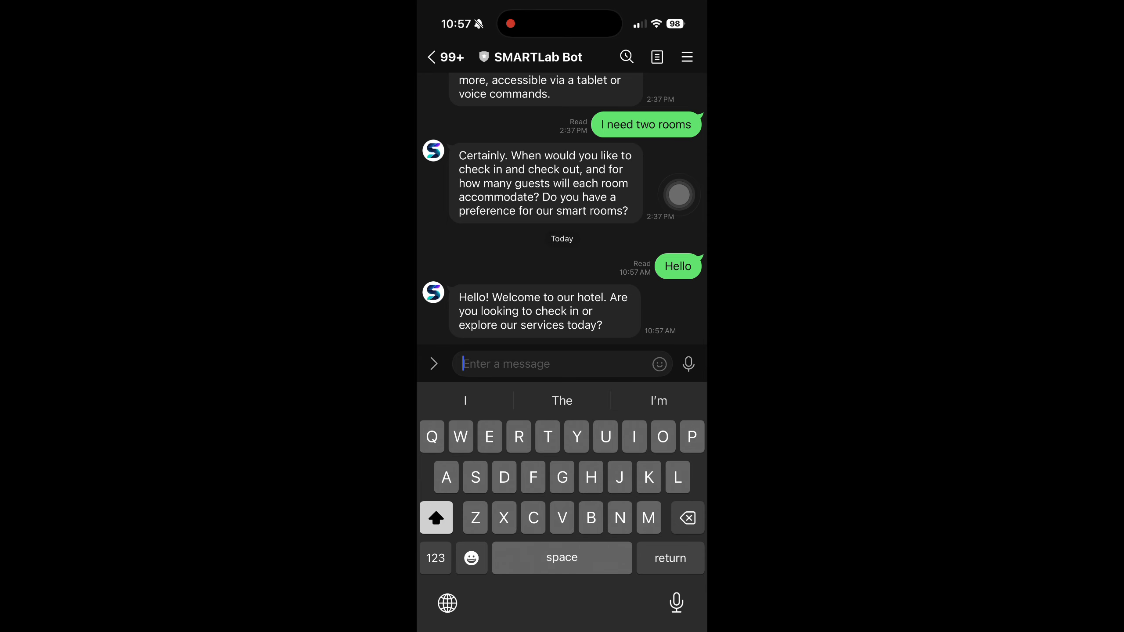
{"action": "type", "text": "I wanna "}
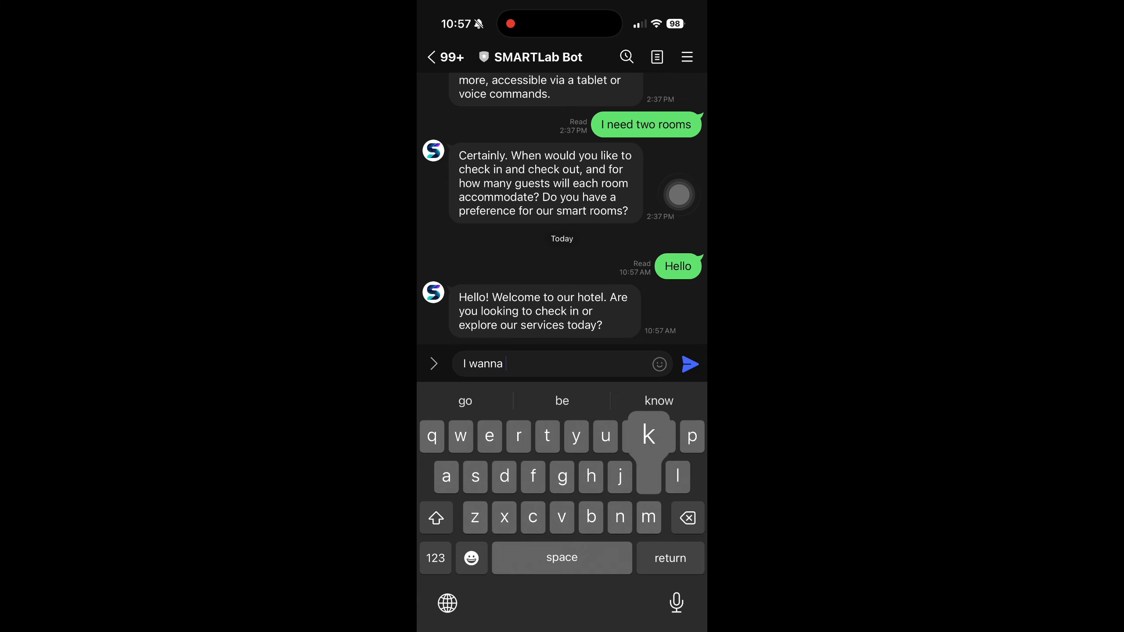
{"action": "type", "text": "know what "}
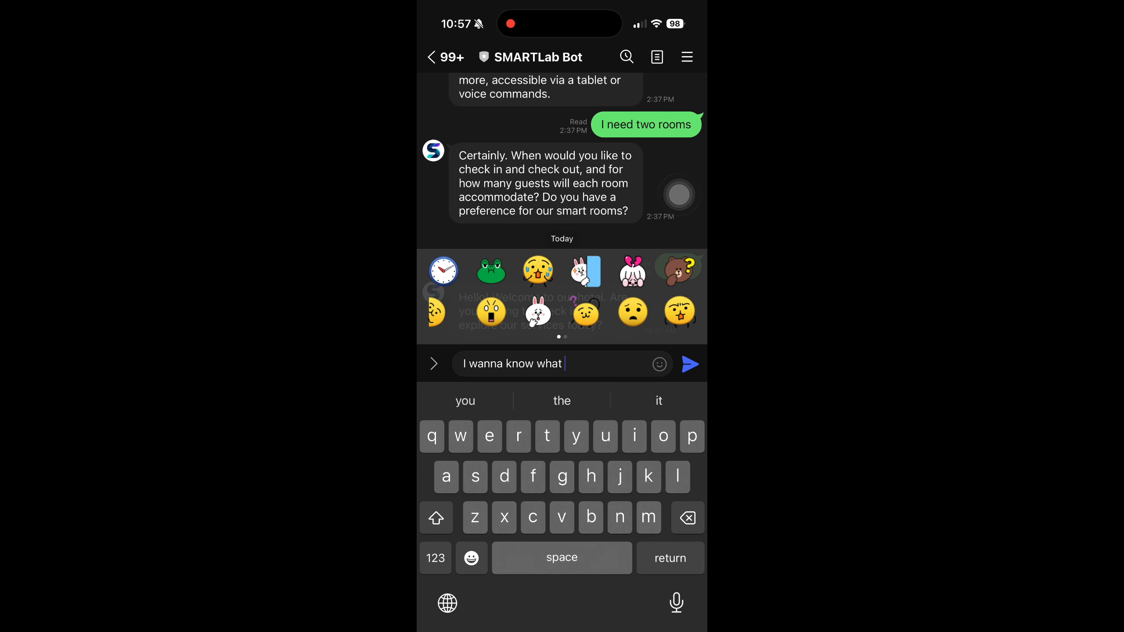
{"action": "type", "text": "services you have"}
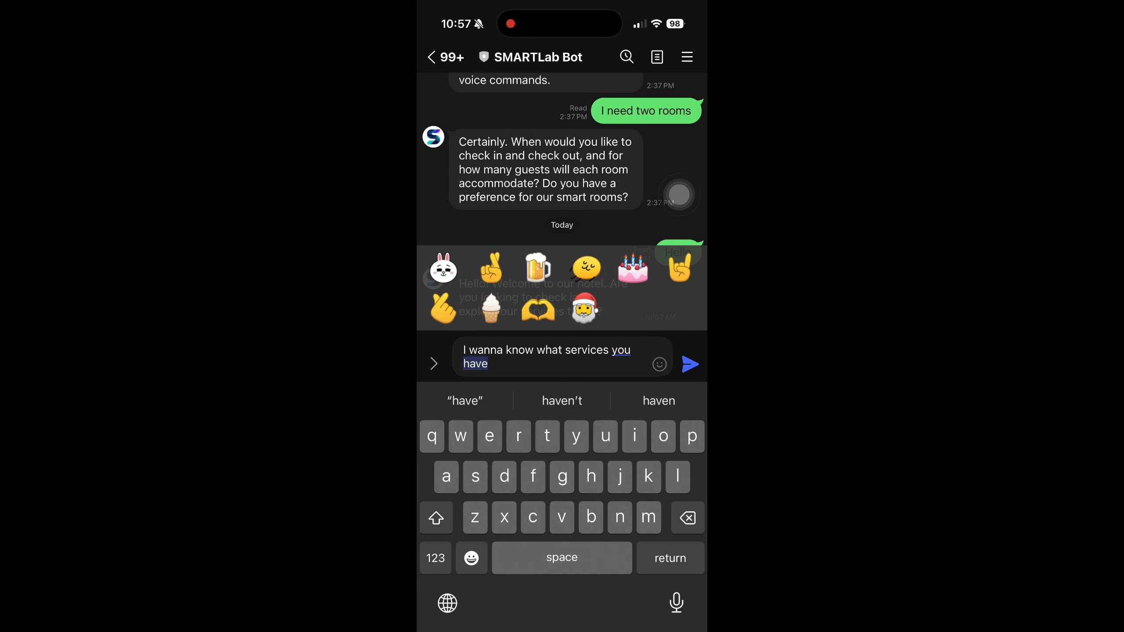
{"action": "left_click", "coordinate": [689, 365]}
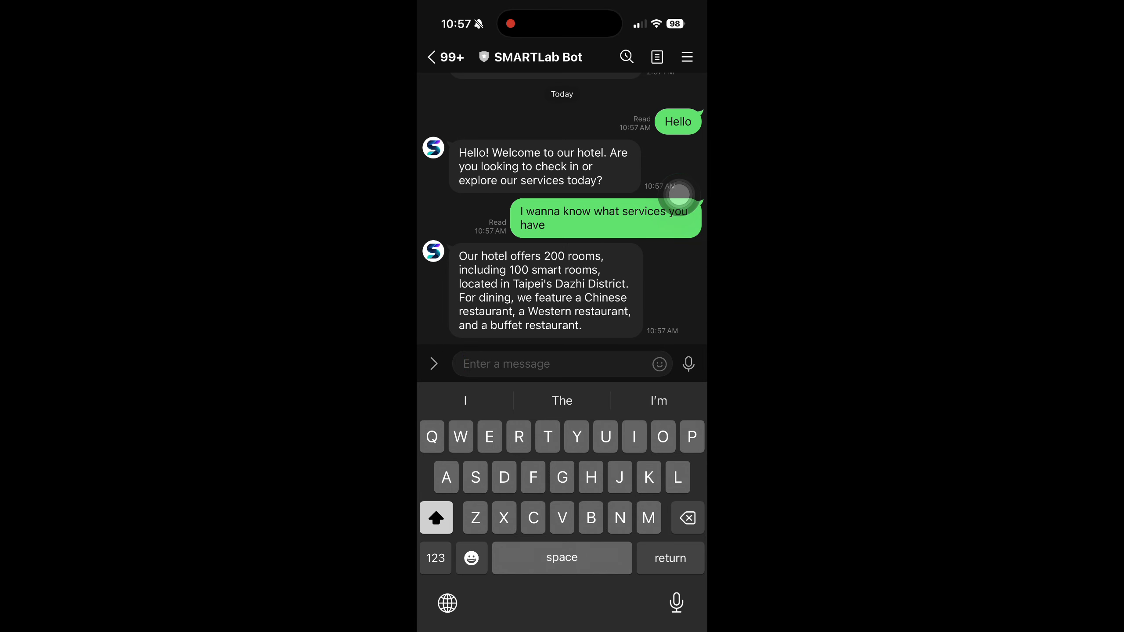
- Switch to Chinese Zhuyin input and send the bot the booking request "那我想要訂智慧客房"
{"action": "left_click", "coordinate": [447, 603]}
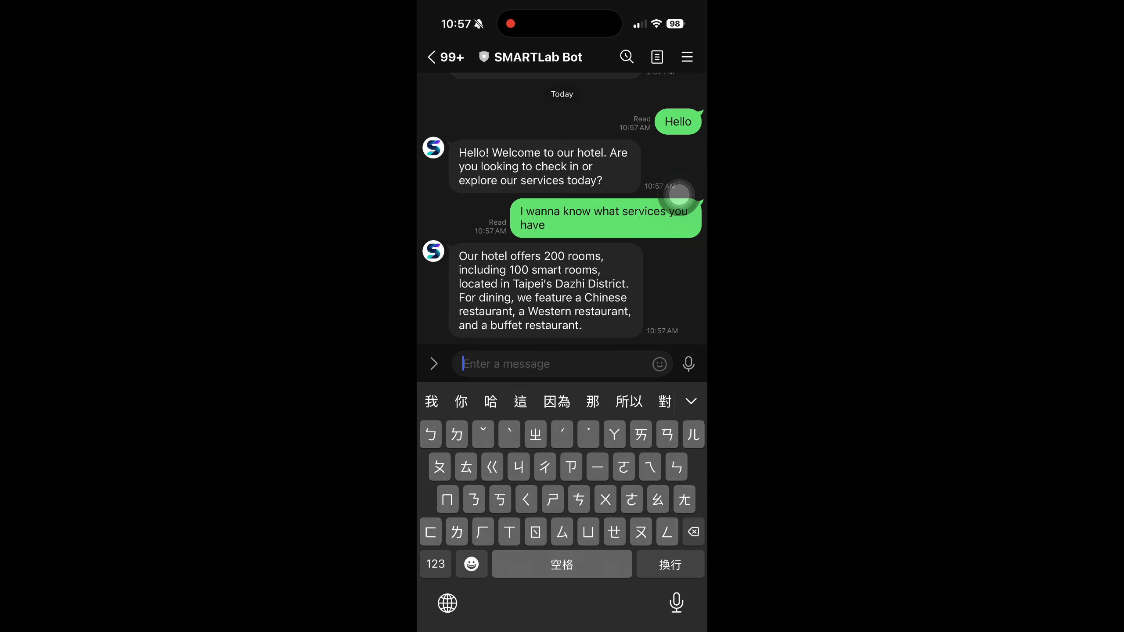
{"action": "type", "text": "那我想要ㄉㄧㄥ"}
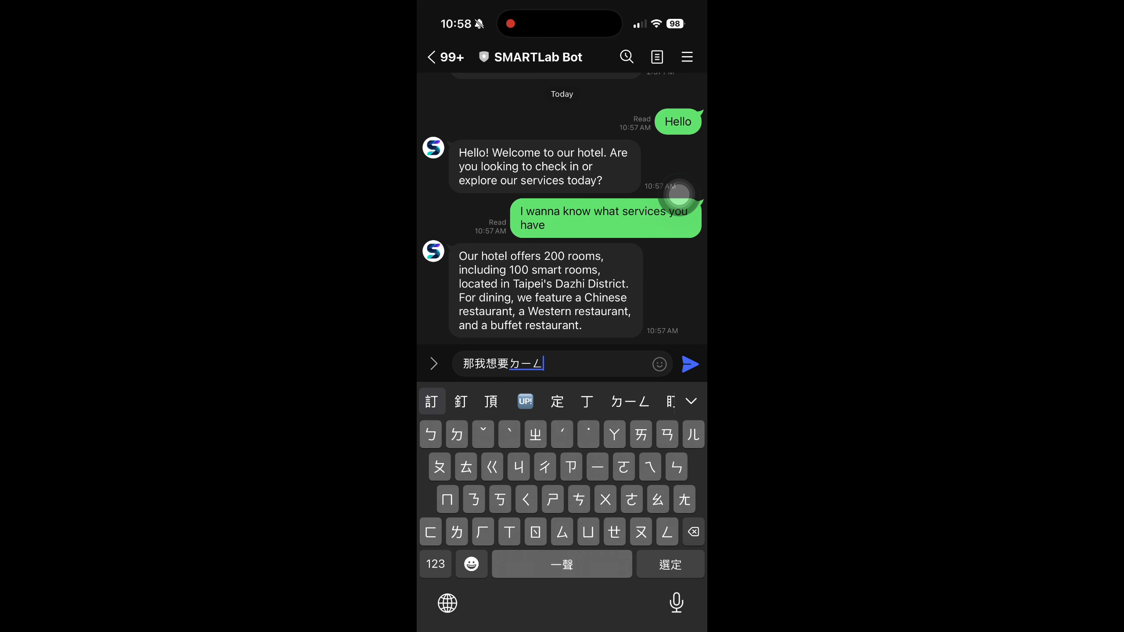
{"action": "type", "text": "ㄓㄏㄨㄟㄎㄜㄈㄤ"}
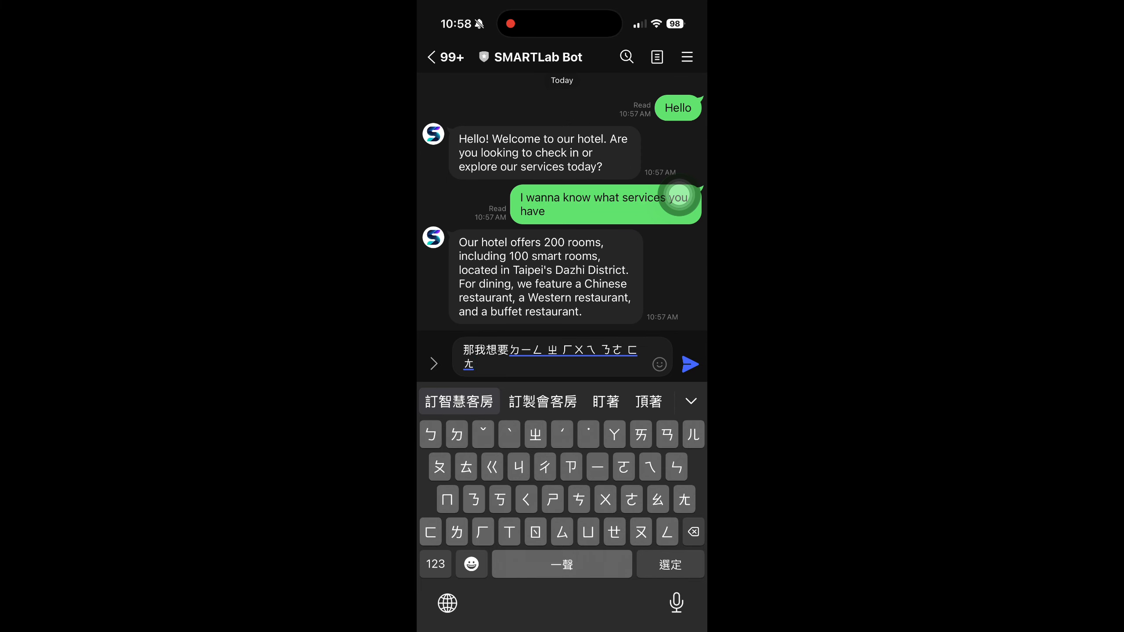
{"action": "left_click", "coordinate": [462, 402]}
{"action": "left_click", "coordinate": [690, 363]}
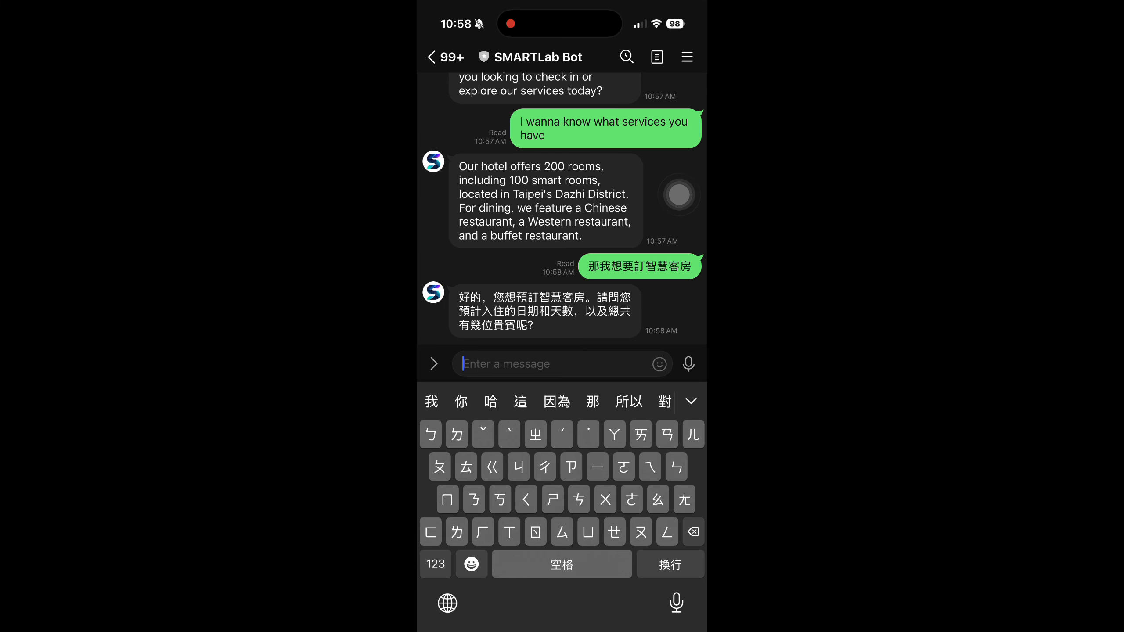
- Reply to the bot with the stay dates, guest count and room count as "10/10-10/12、4人、二房"
{"action": "left_click", "coordinate": [435, 564]}
{"action": "type", "text": "10"}
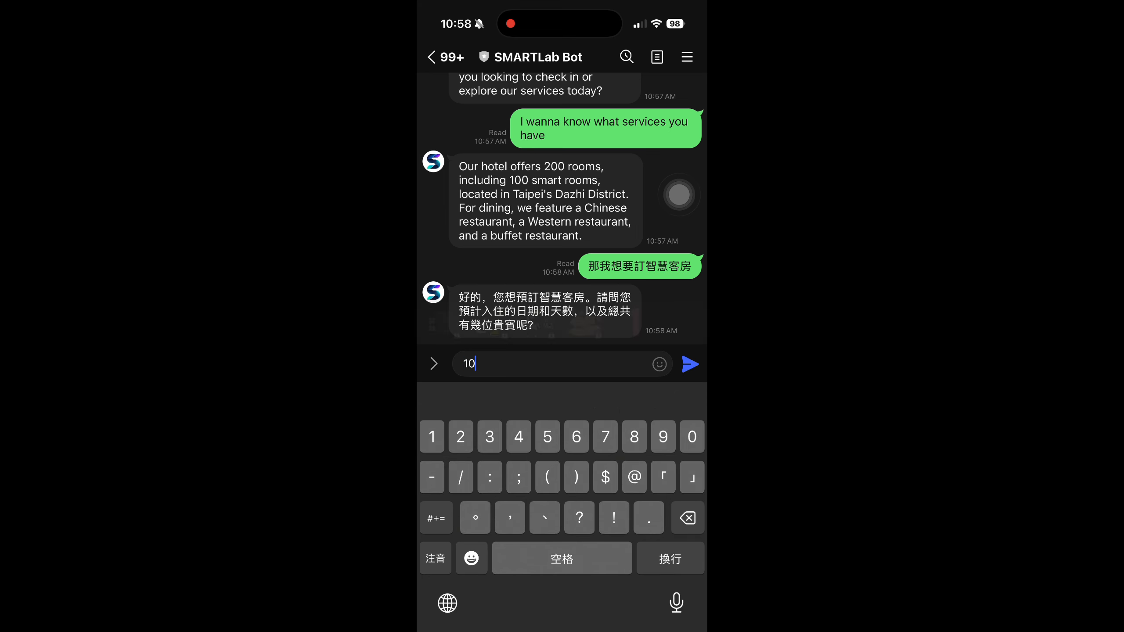
{"action": "type", "text": "/10-10/12"}
{"action": "left_click", "coordinate": [435, 559]}
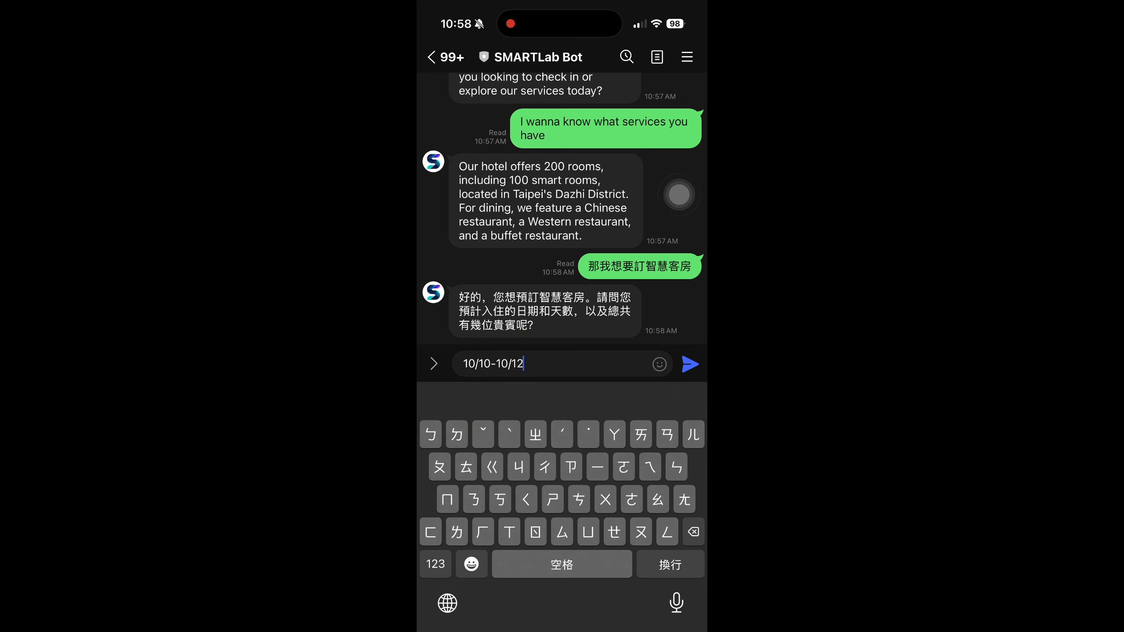
{"action": "type", "text": "、4人"}
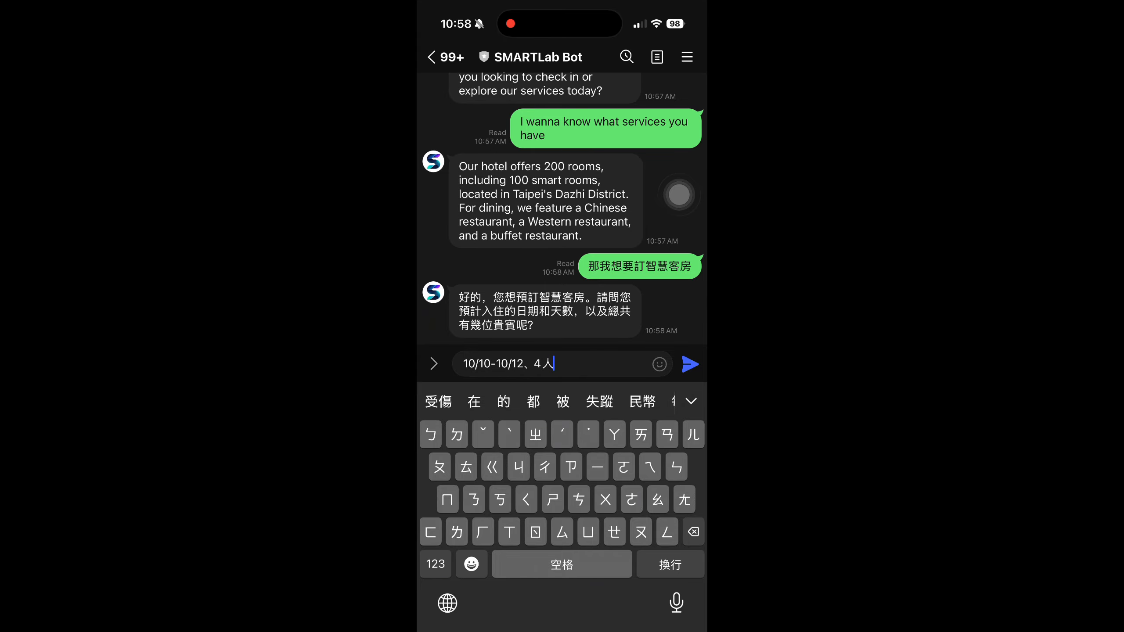
{"action": "type", "text": "、二房"}
{"action": "left_click", "coordinate": [689, 364]}
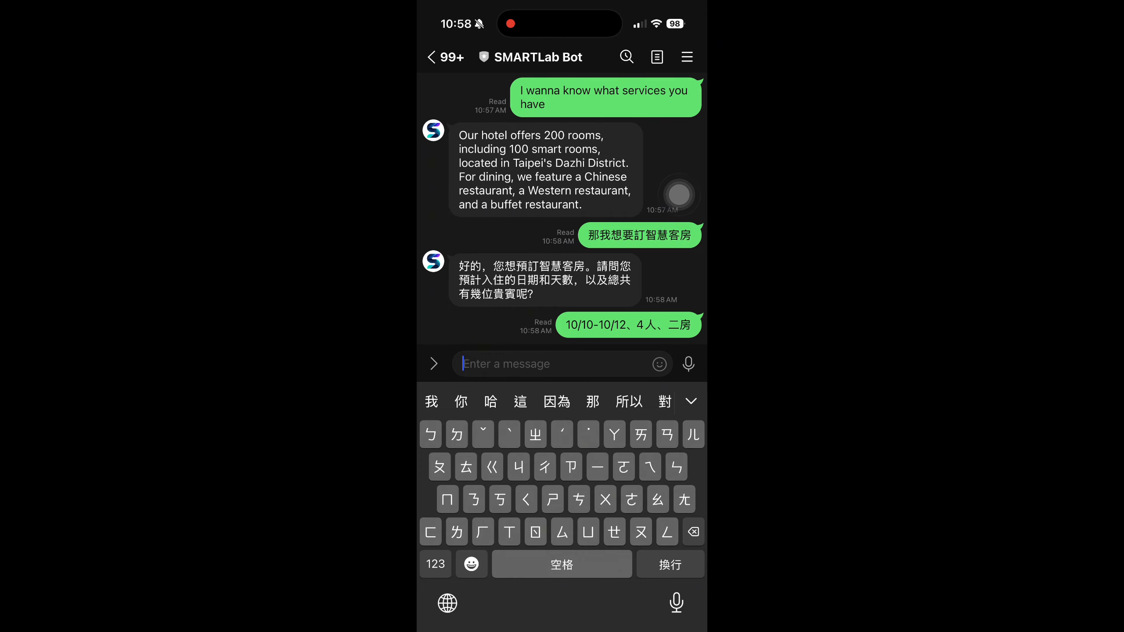
- Switch back to English input and answer the bot's room preference question with "Smart hotel rooms"
{"action": "left_click", "coordinate": [447, 603]}
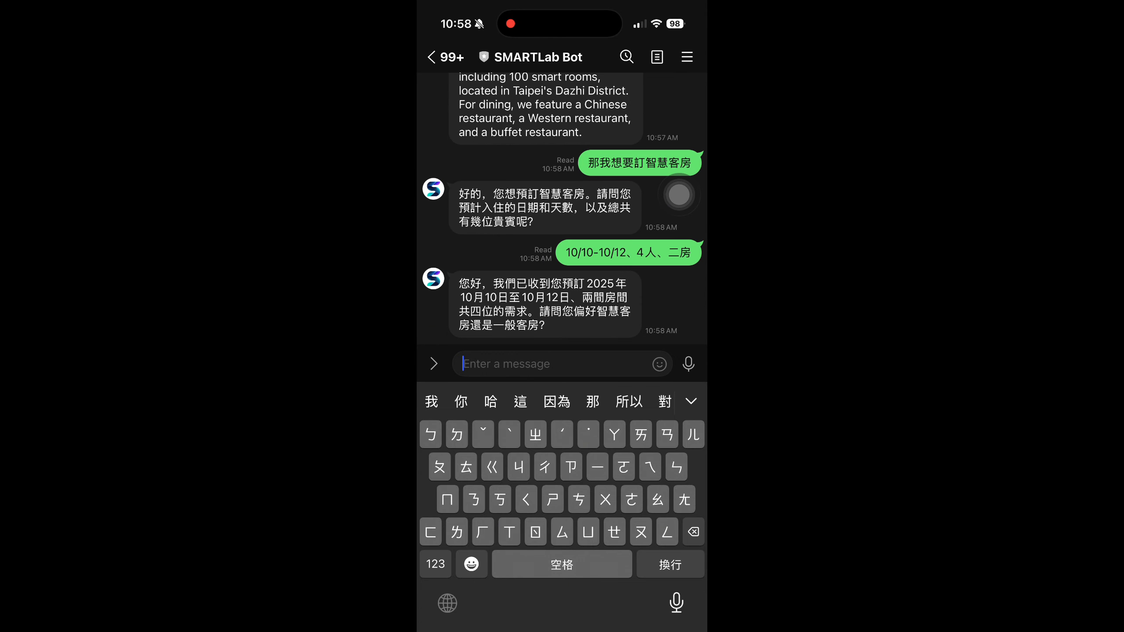
{"action": "type", "text": "Smart hotel rooms"}
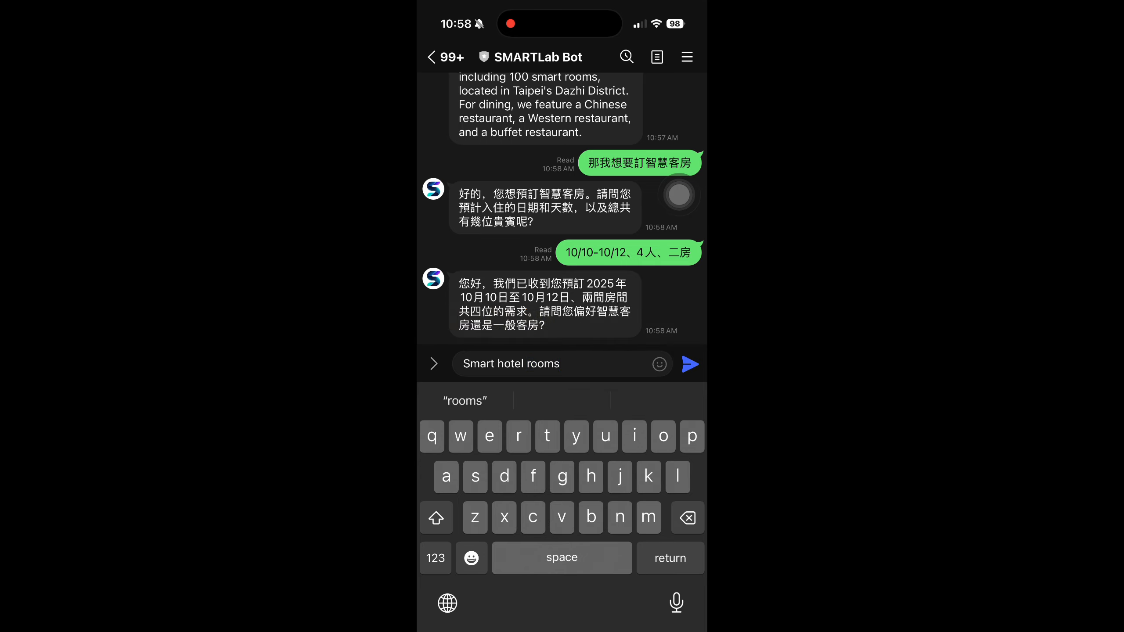
{"action": "key", "text": "Return"}
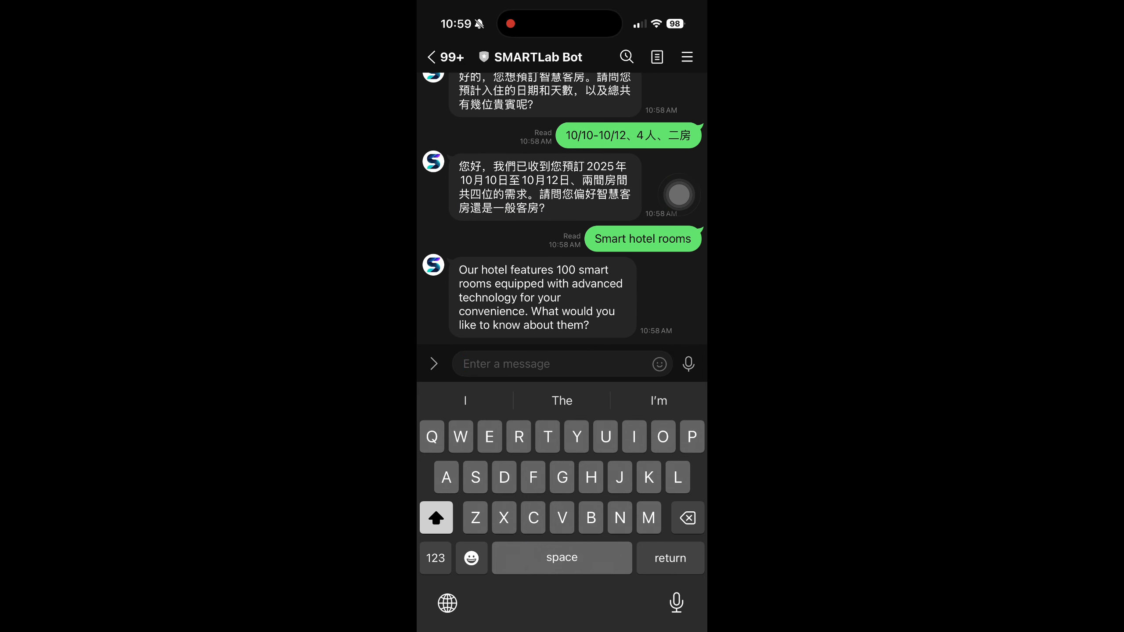
- Ask the bot about the smart rooms by sending "What the functions provided by that type of room"
{"action": "type", "text": "What "}
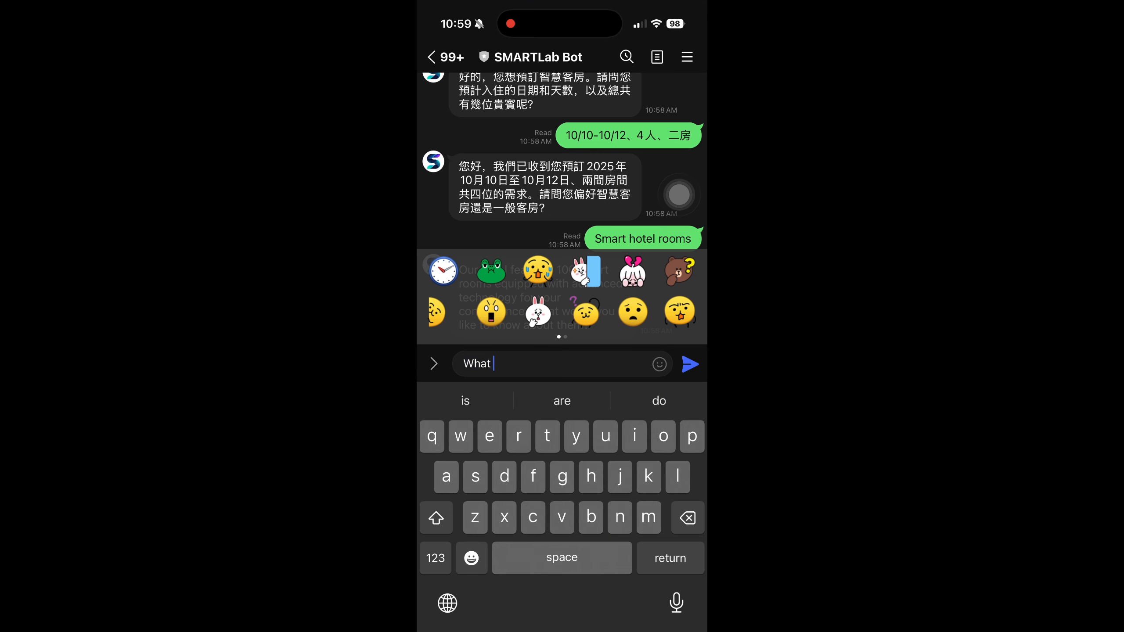
{"action": "type", "text": "the"}
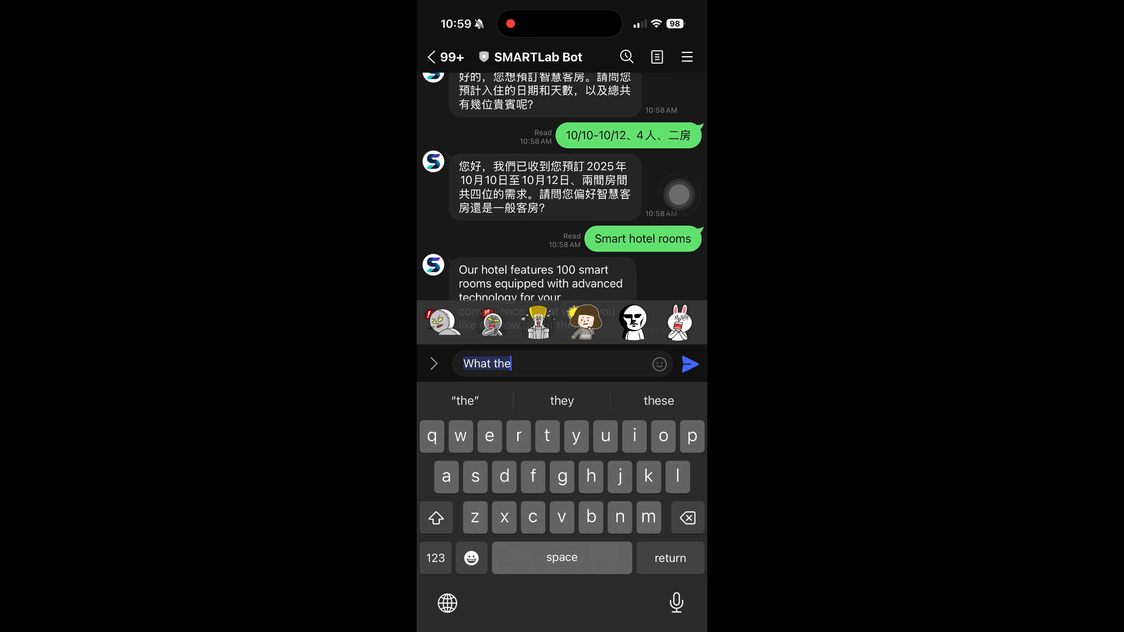
{"action": "type", "text": " functions "}
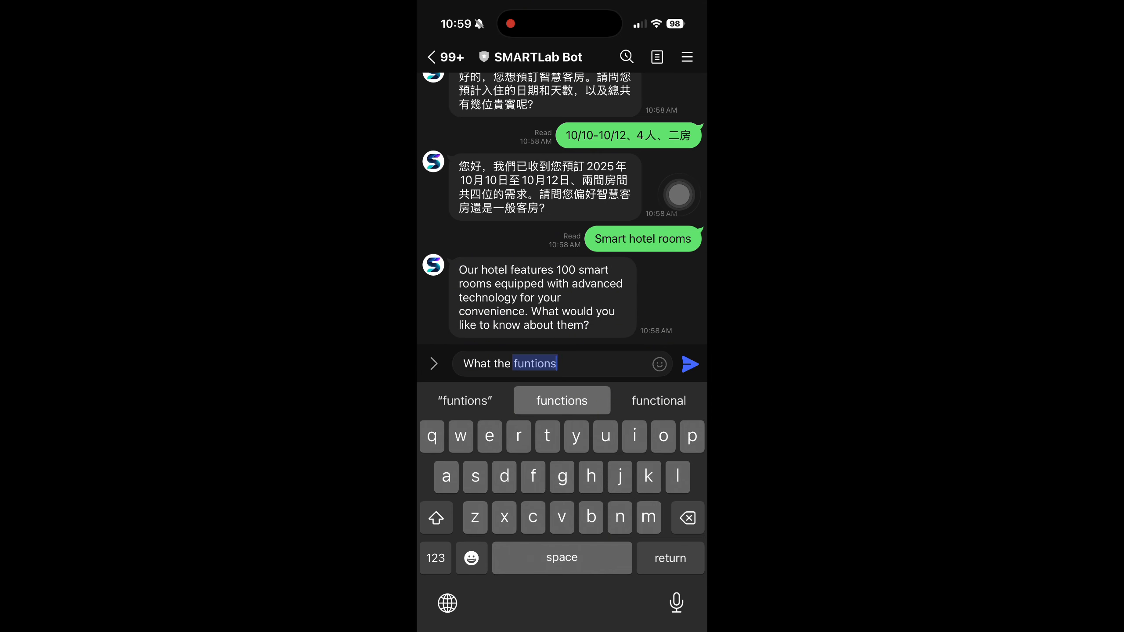
{"action": "type", "text": "provided "}
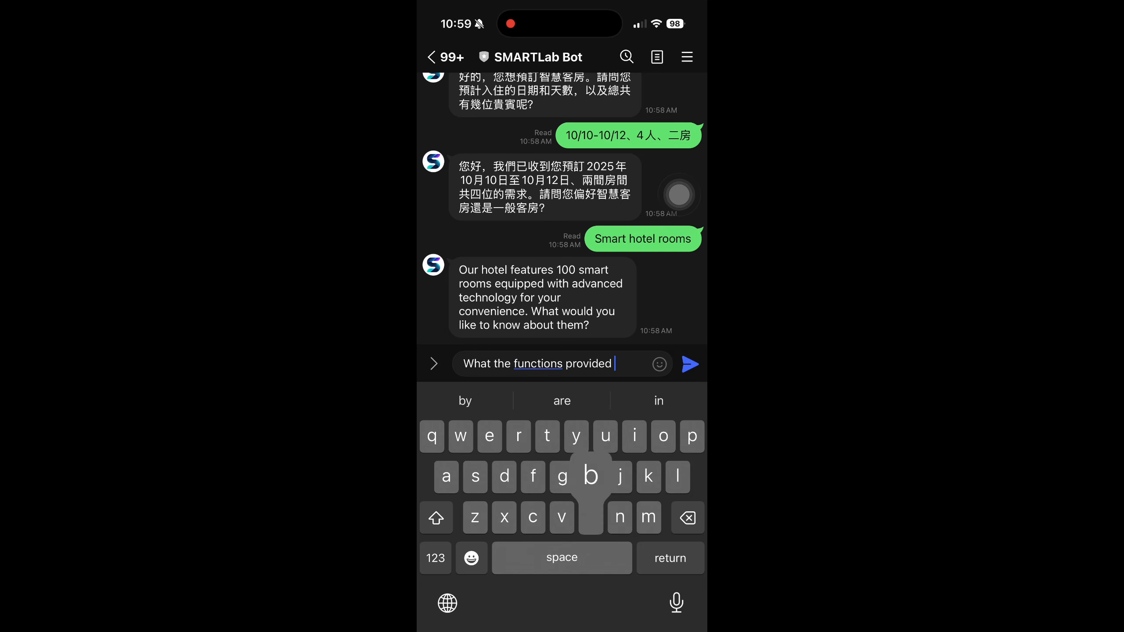
{"action": "type", "text": "by that types"}
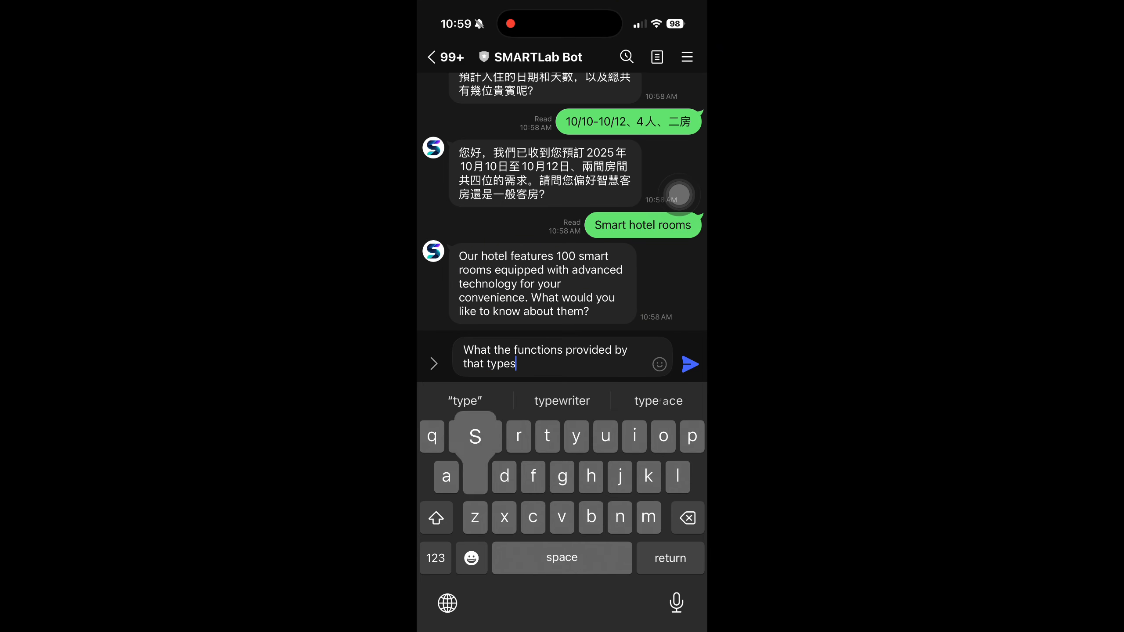
{"action": "key", "text": "BackSpace"}
{"action": "key", "text": "BackSpace"}
{"action": "type", "text": "of room"}
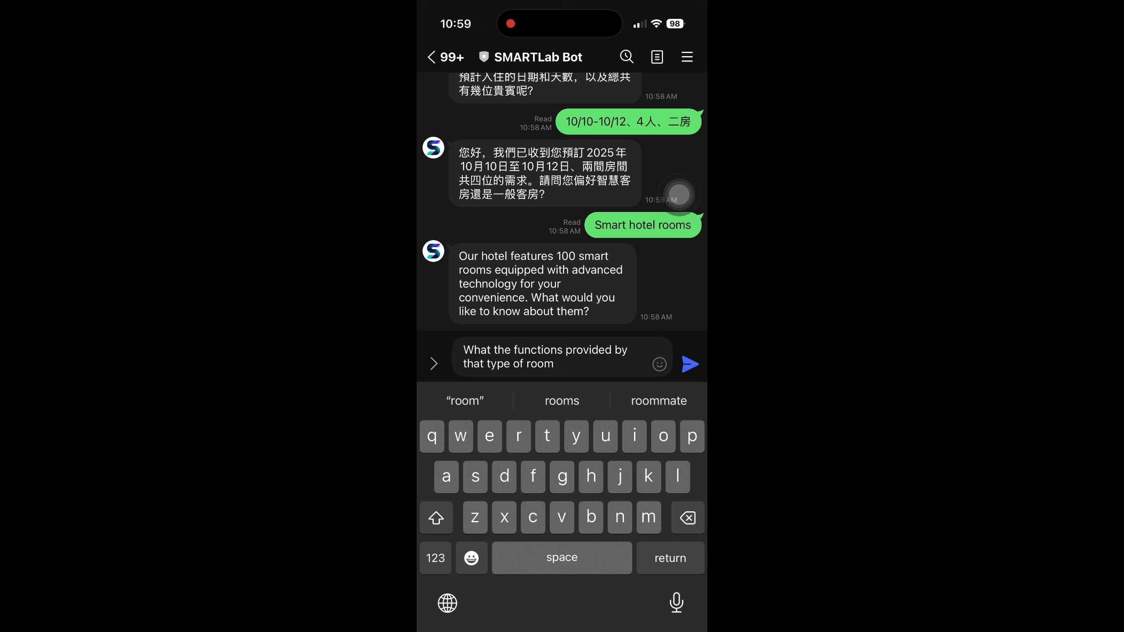
{"action": "key", "text": "Return"}
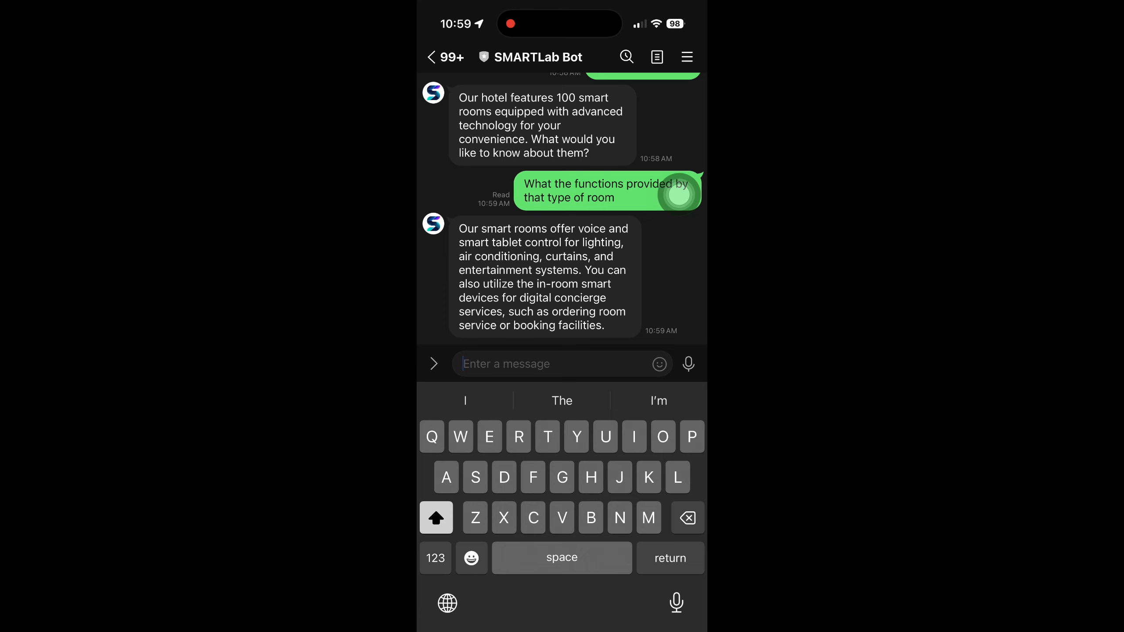
- Send the bot the facilities question "Do you have a swimming pool or a fitness center?"
{"action": "type", "text": "Do yo"}
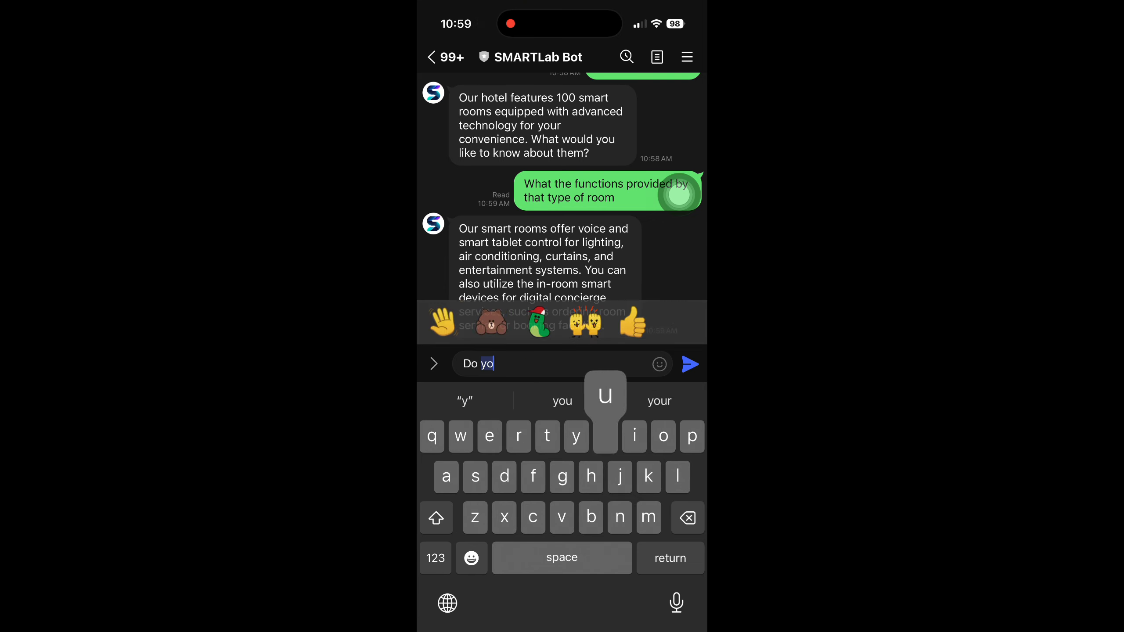
{"action": "type", "text": "u have a swimming "}
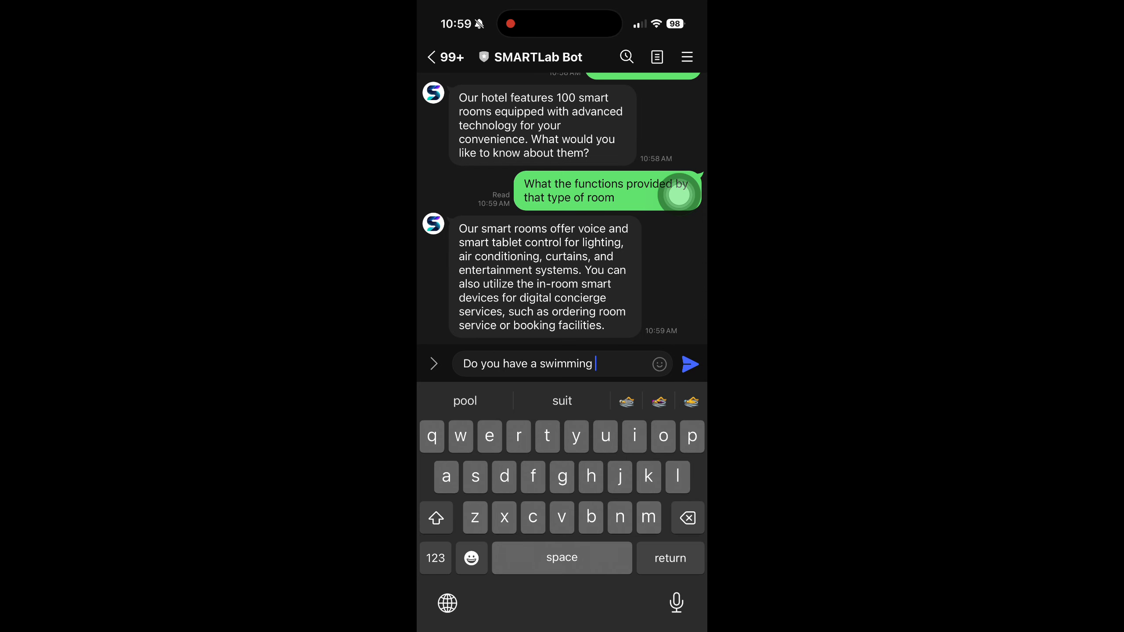
{"action": "type", "text": "pool or a fit"}
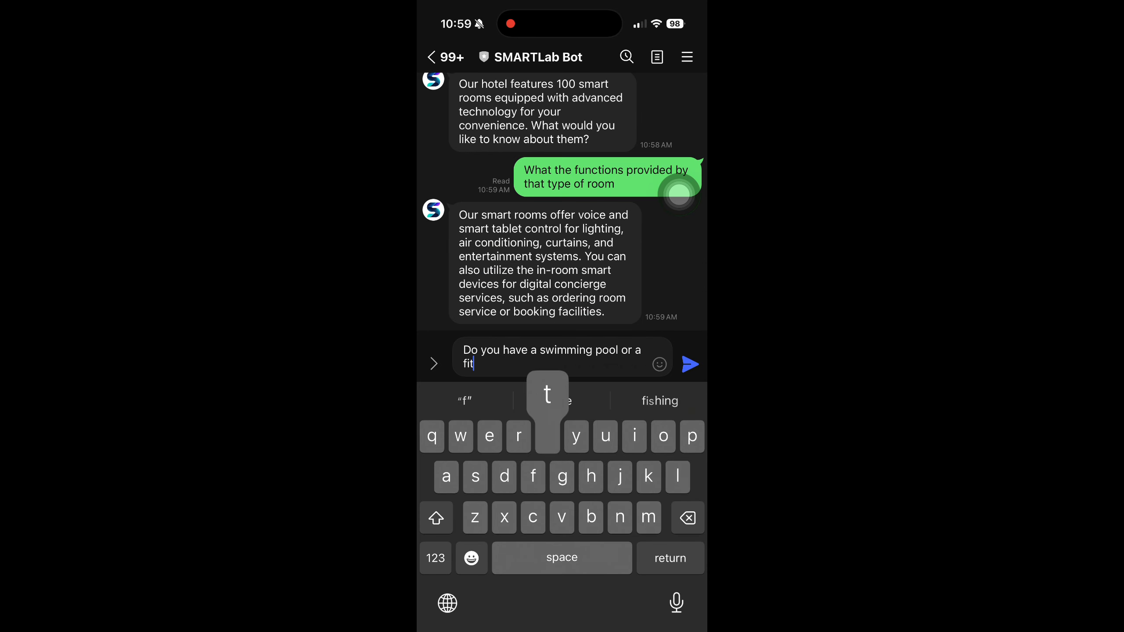
{"action": "type", "text": "ness center?"}
{"action": "key", "text": "Return"}
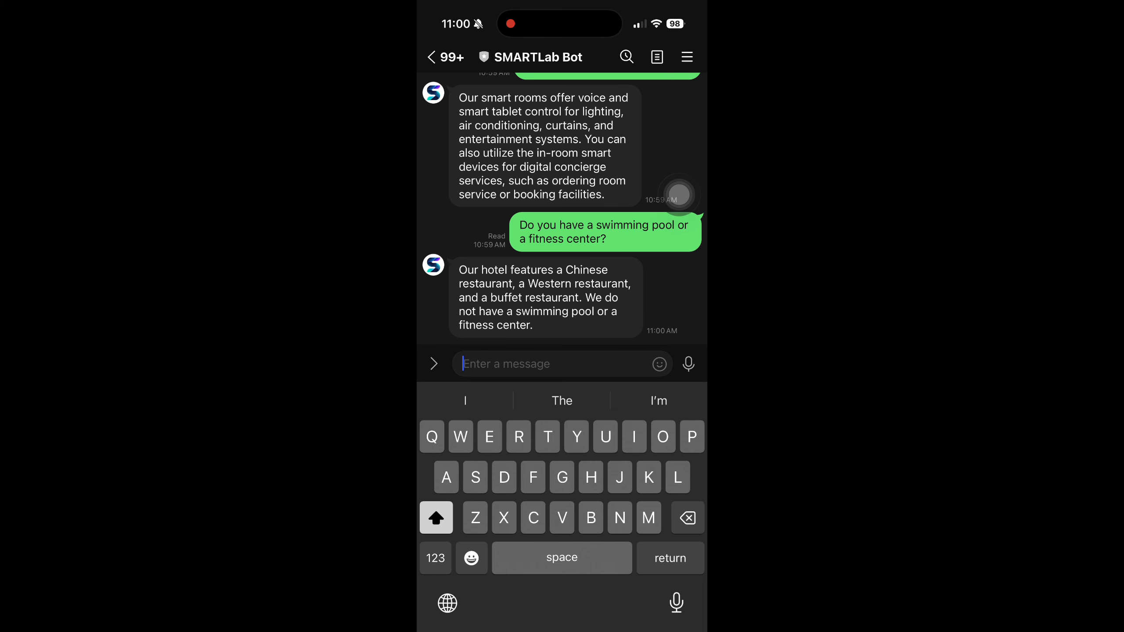
- Send the closing message "Thanks" to the bot and dismiss the on-screen keyboard
{"action": "type", "text": "Thanks"}
{"action": "key", "text": "Return"}
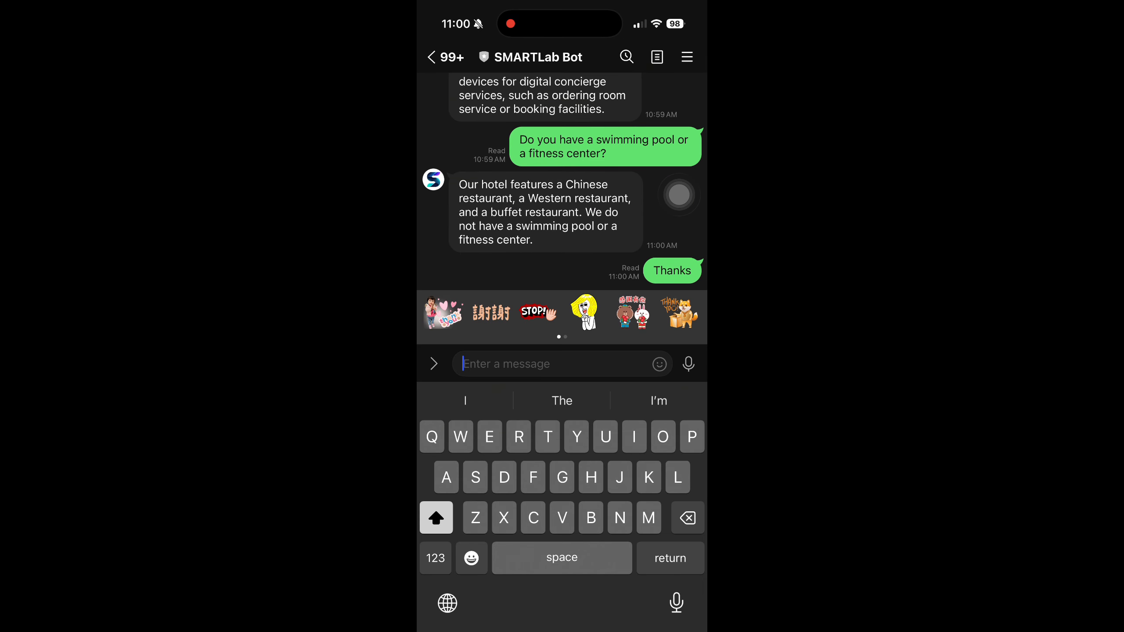
{"action": "left_click", "coordinate": [679, 195]}
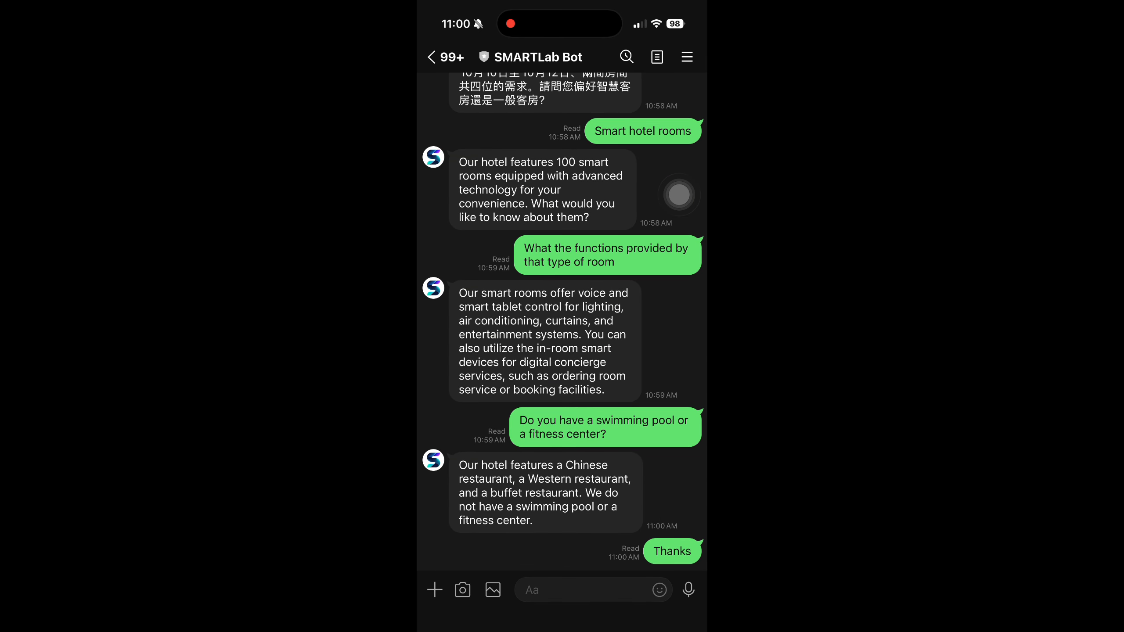